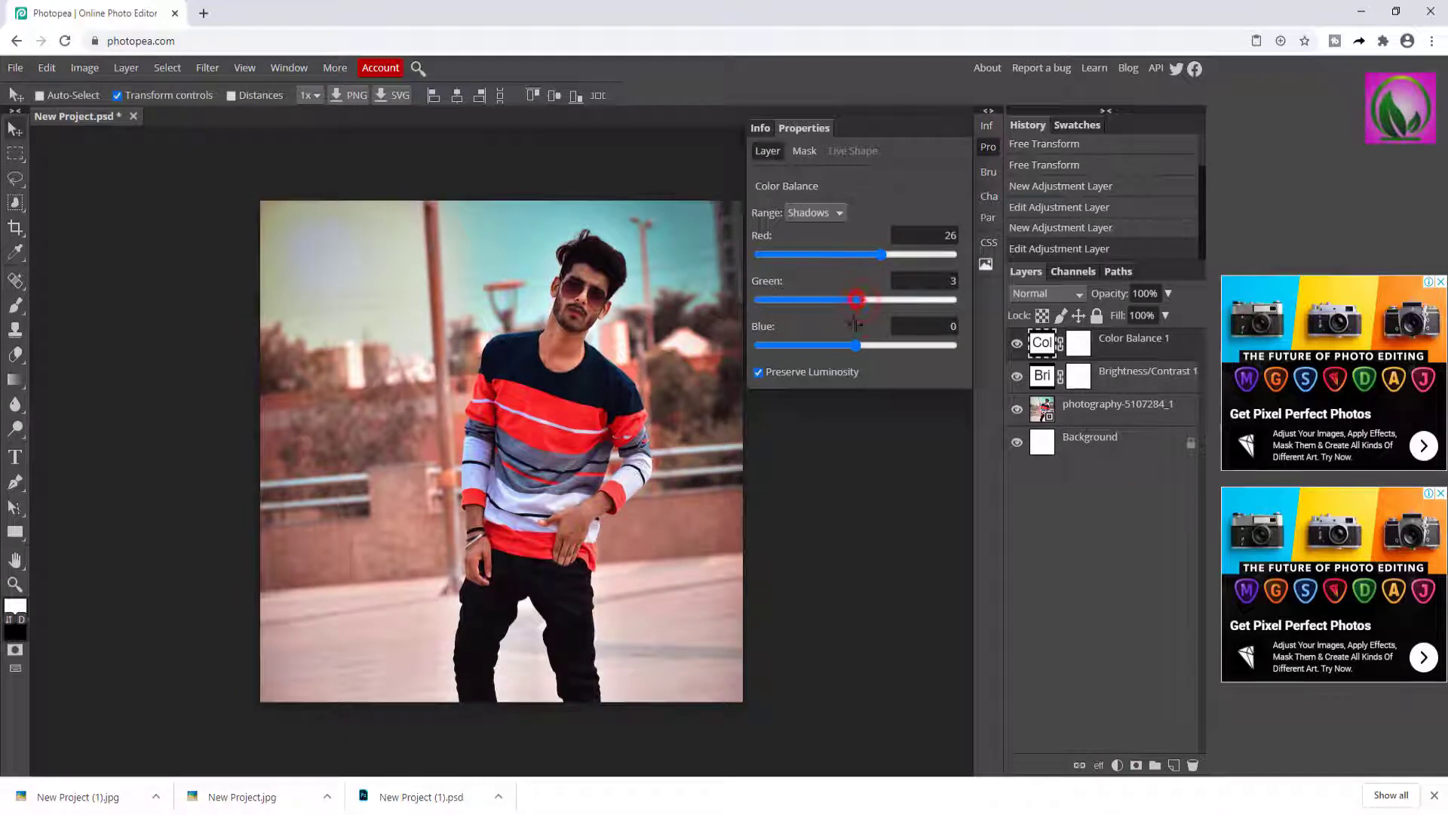
Add a Channel Mixer adjustment layer and set the Red channel's mix to Red 86%, Green 6% and Blue 8%.
click(1118, 765)
click(1162, 565)
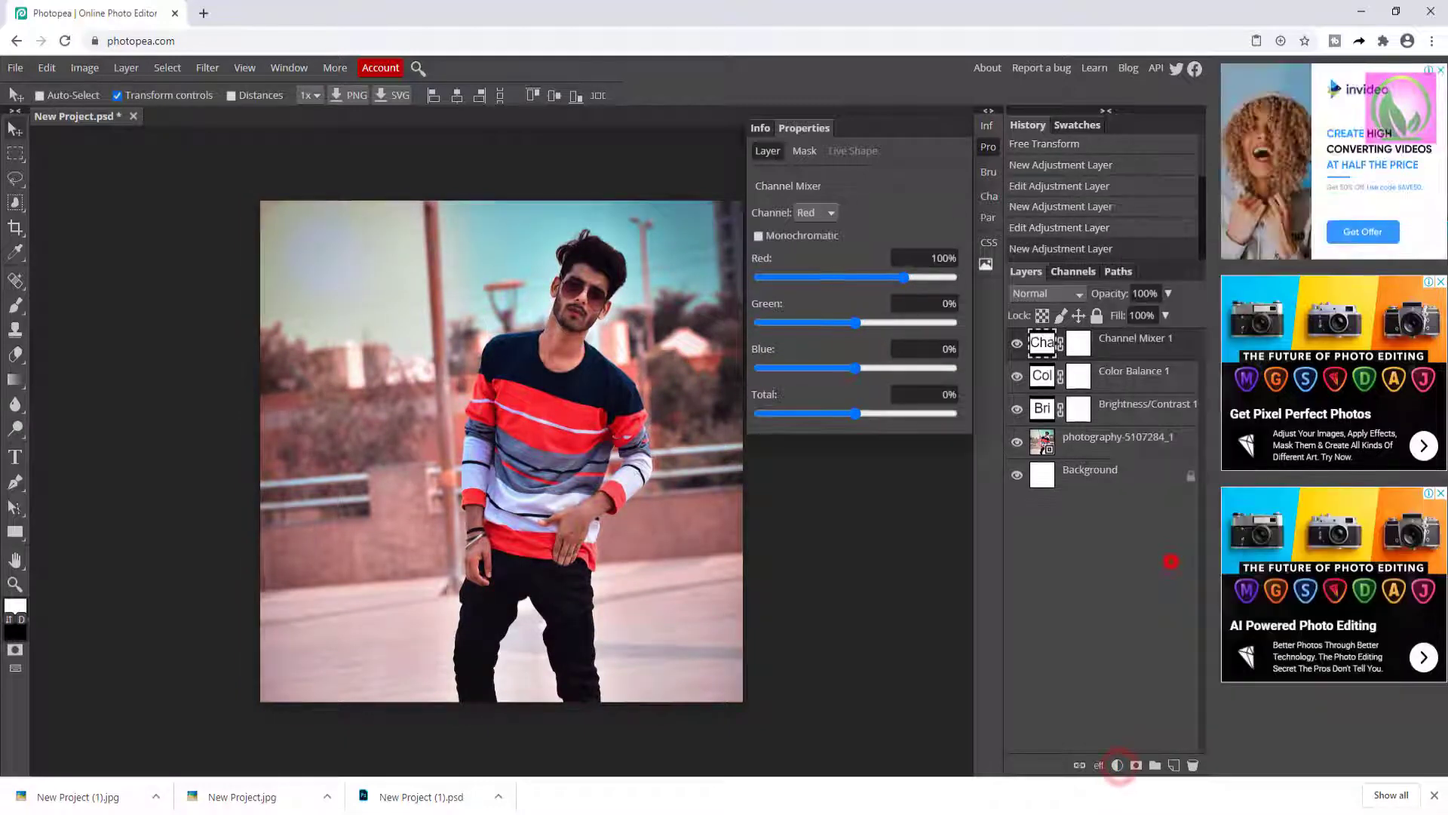
drag(904, 278, 897, 279)
drag(856, 324, 860, 370)
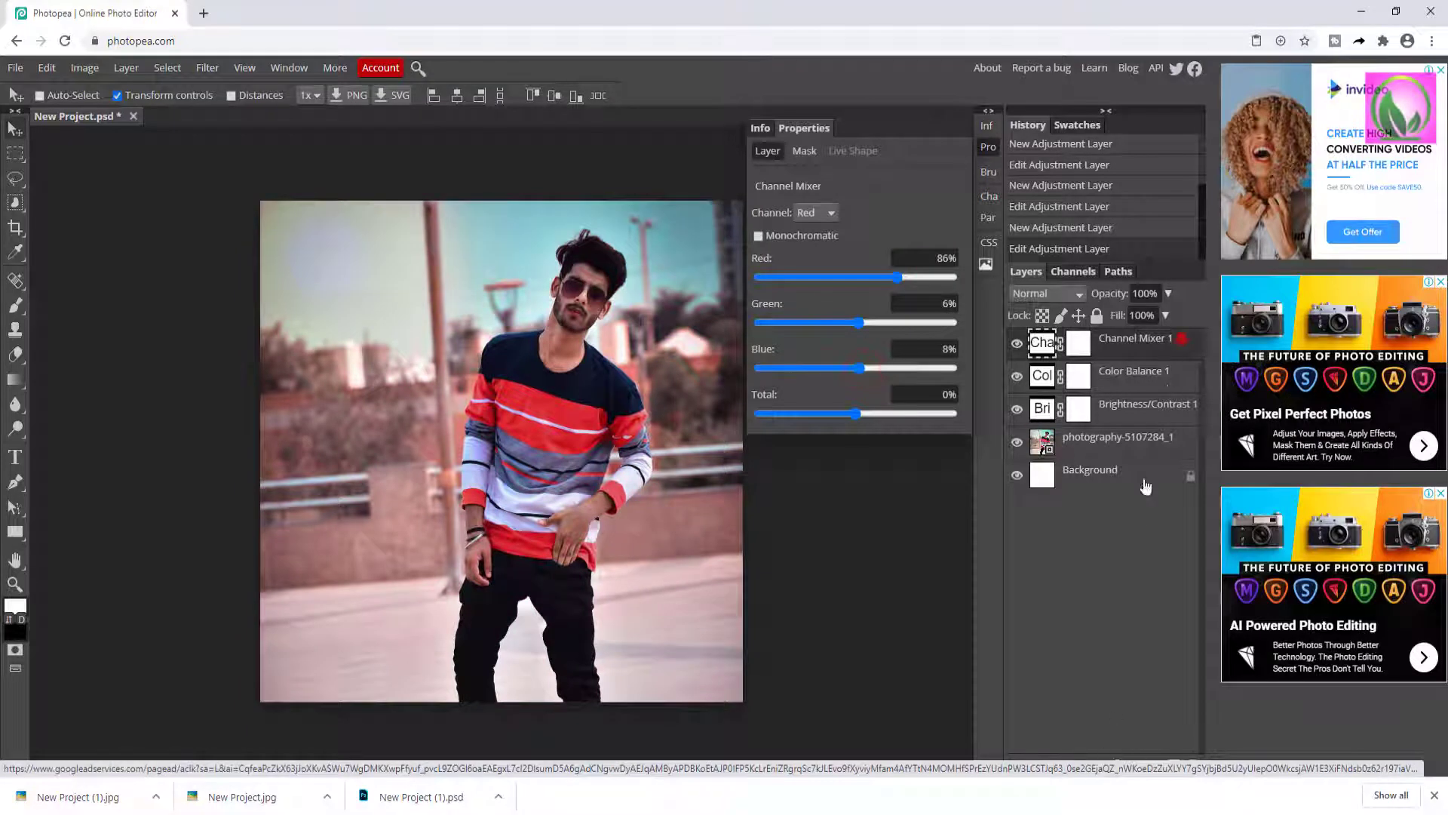
Add a Selective Color adjustment layer and set the Red range to 20% cyan and 18% magenta.
click(1117, 765)
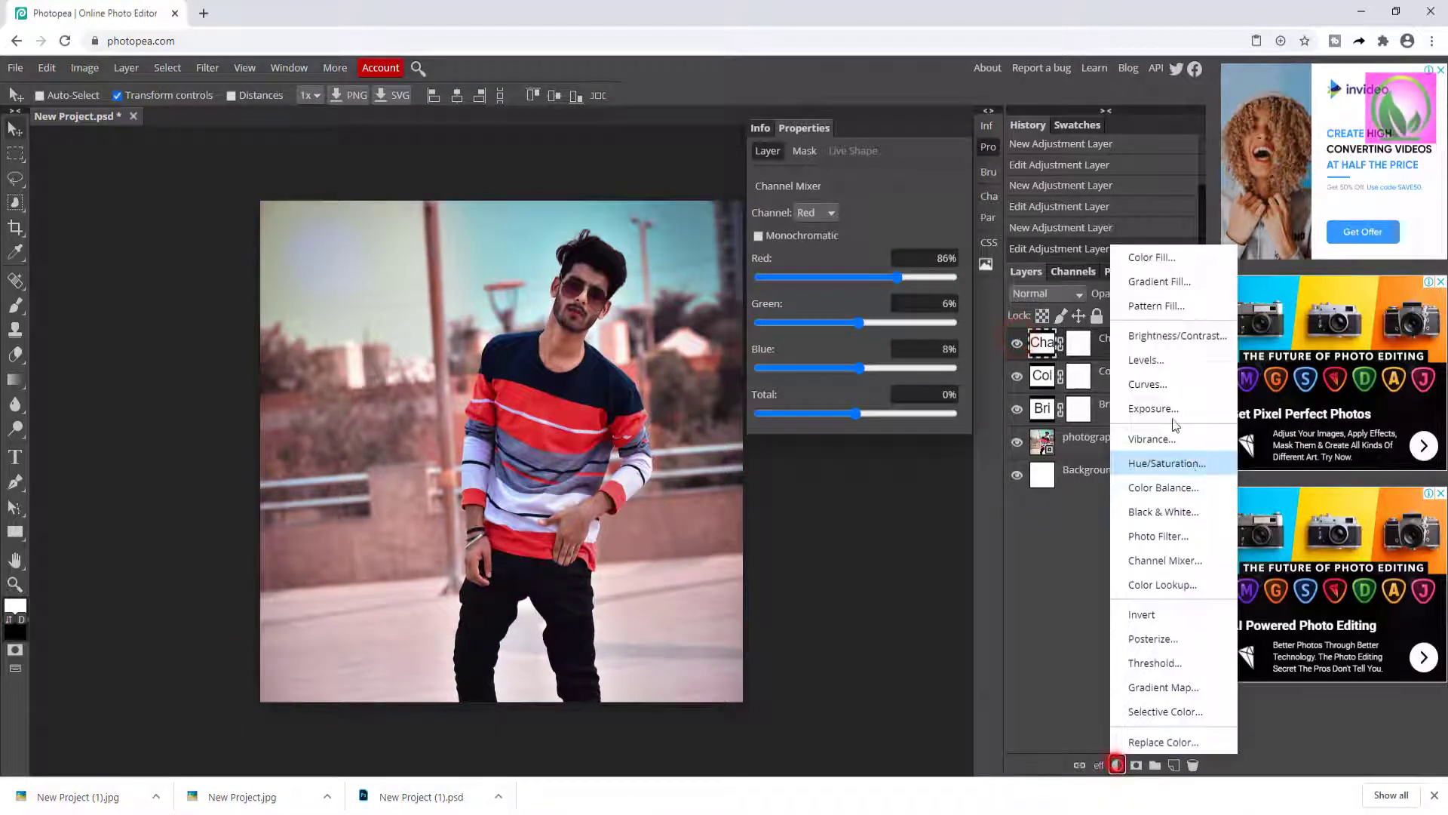
click(1170, 709)
drag(882, 258, 875, 254)
drag(856, 300, 869, 303)
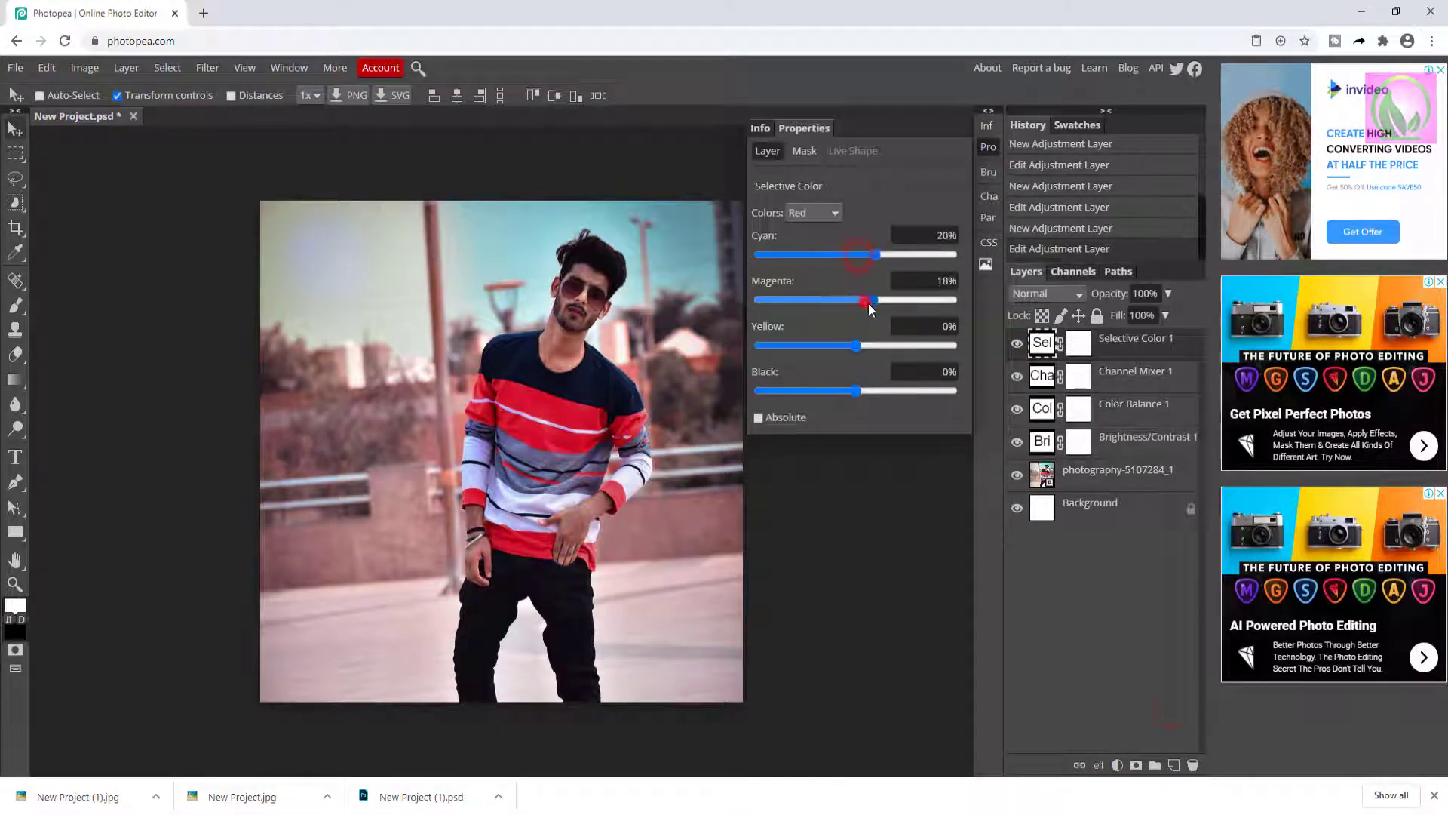
In the Selective Color adjustment, set the Blue range's cyan to 19% and slightly raise the sliders of another color range.
click(813, 212)
click(800, 289)
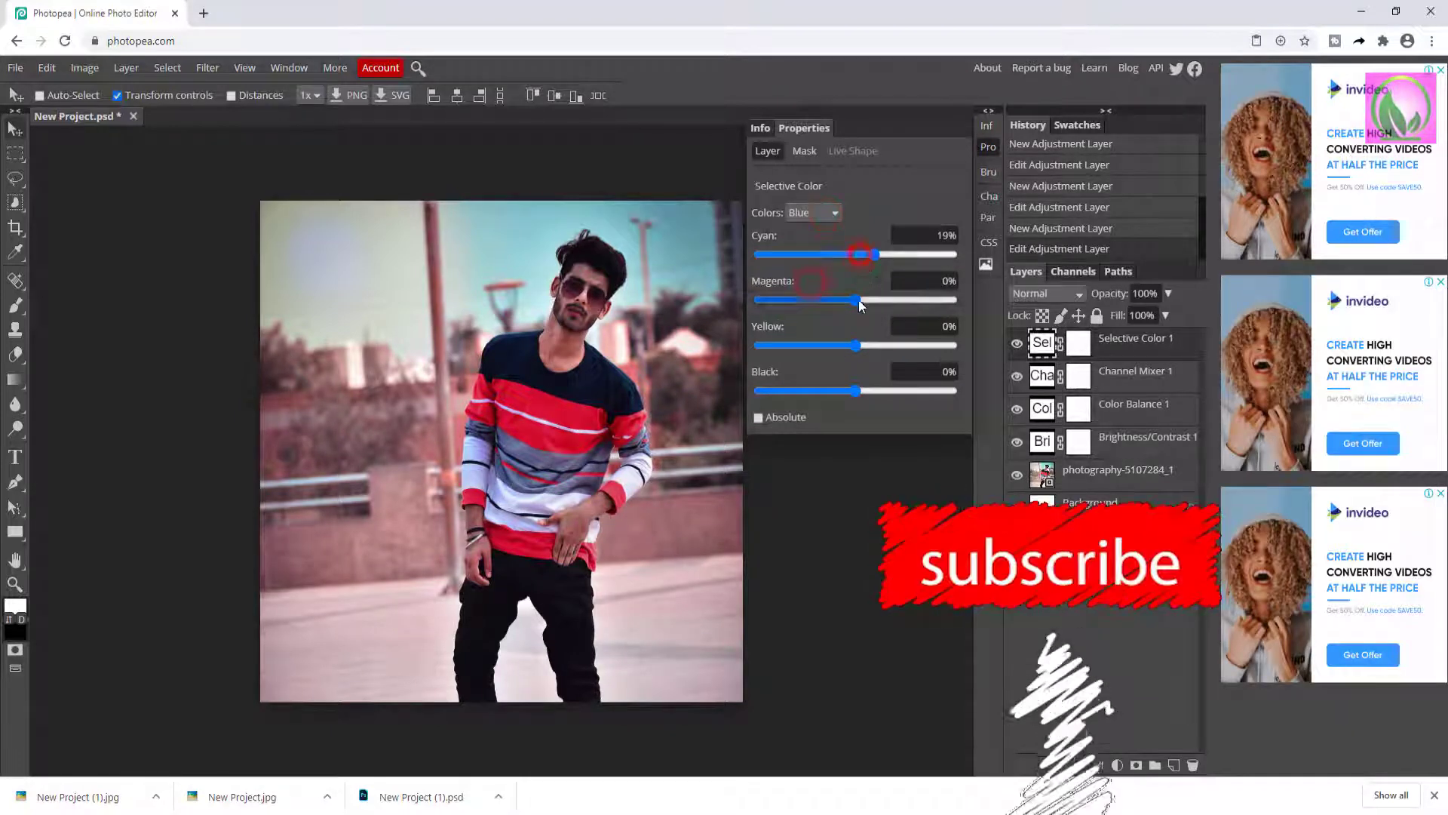
click(817, 213)
click(804, 260)
drag(856, 254, 873, 299)
drag(860, 344, 872, 392)
Set the Selective Color adjustment's Cyan range to 24% cyan, 13% magenta and 8% yellow, and check its effect on the photo.
click(814, 213)
click(812, 271)
drag(857, 255, 880, 254)
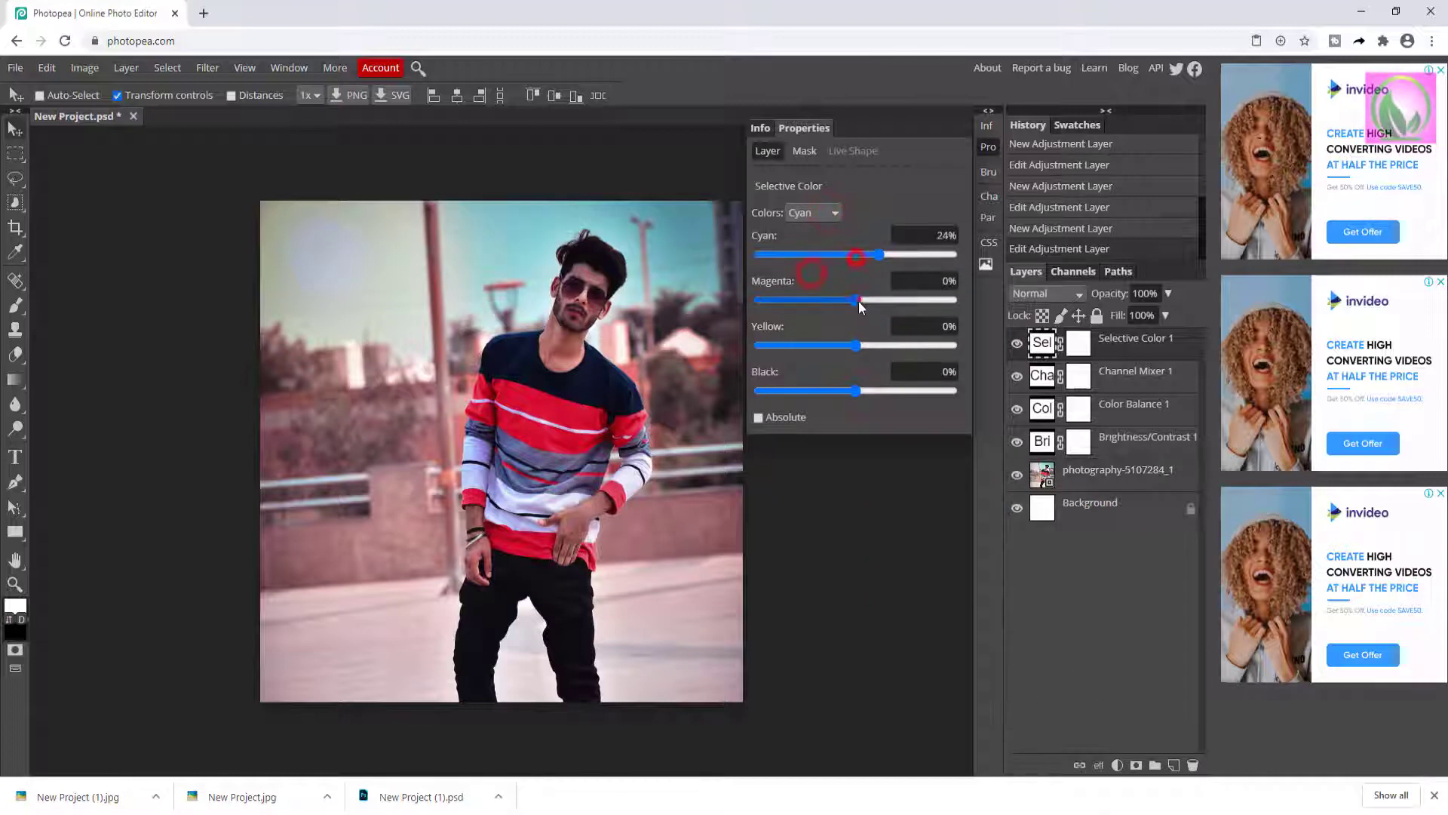
click(1019, 343)
Add a Hue/Saturation adjustment layer with saturation 23 and lightness 2, and compare the photo with and without it.
click(1118, 766)
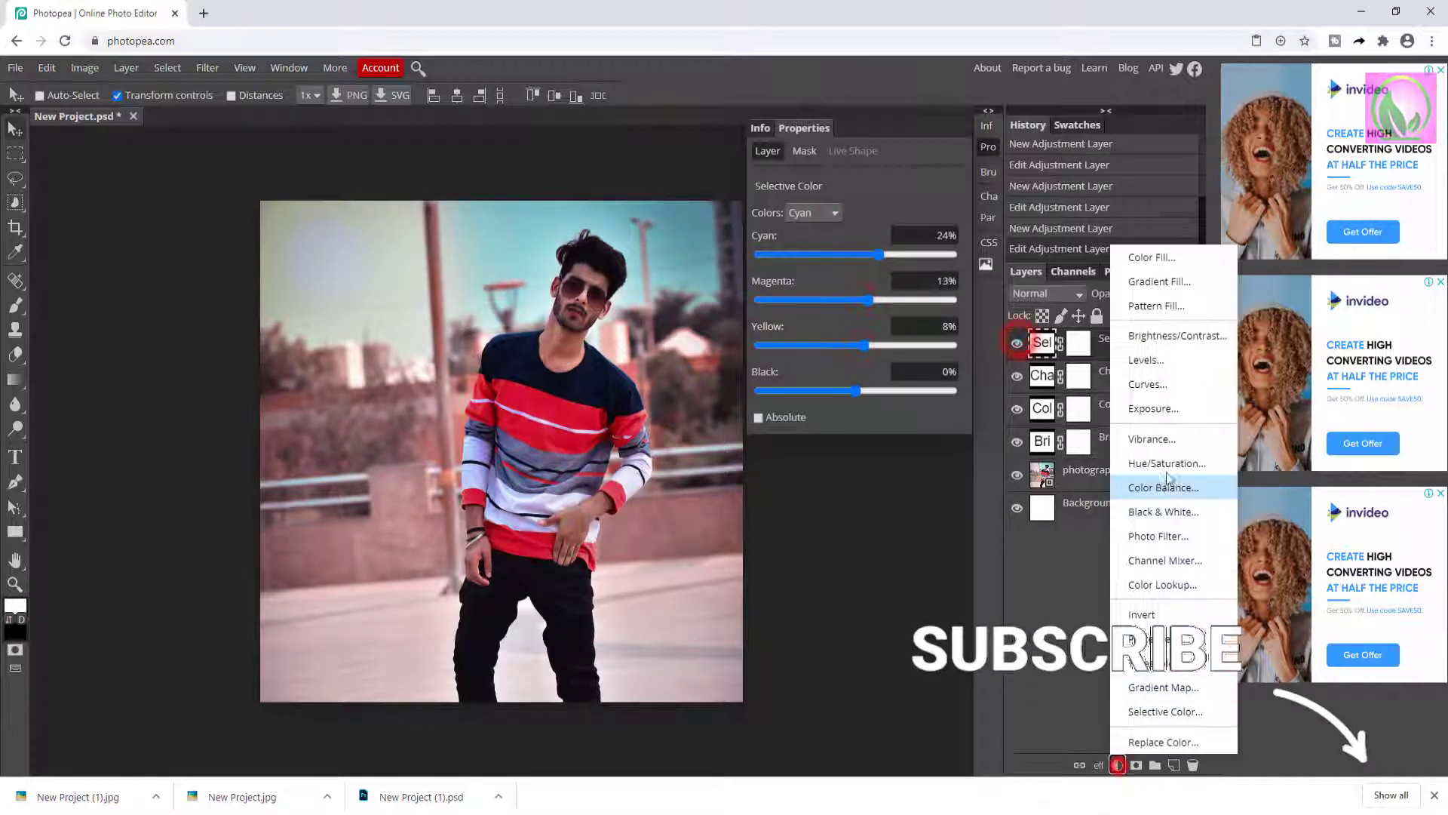
click(1168, 469)
drag(856, 299, 859, 345)
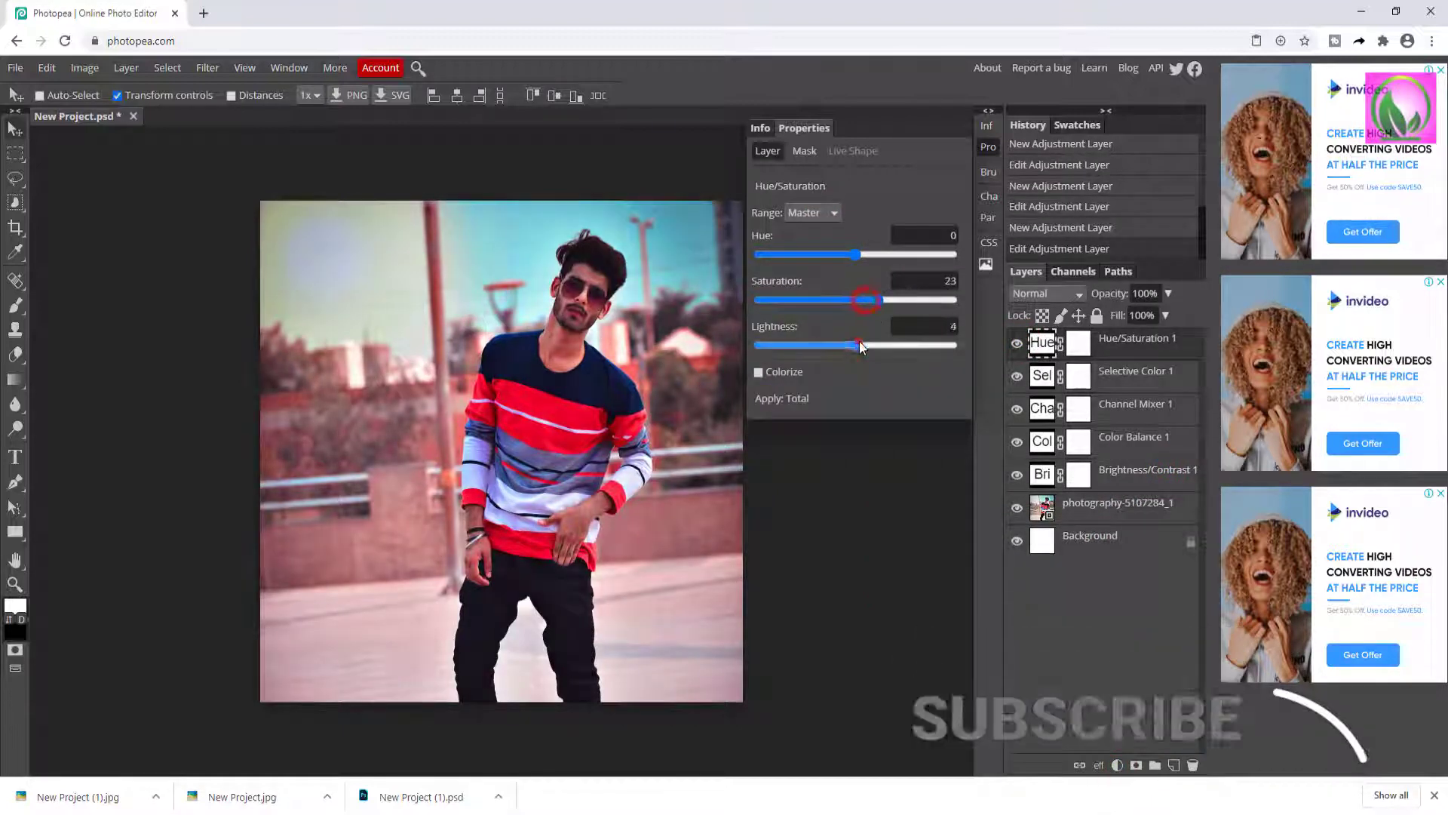
click(1017, 344)
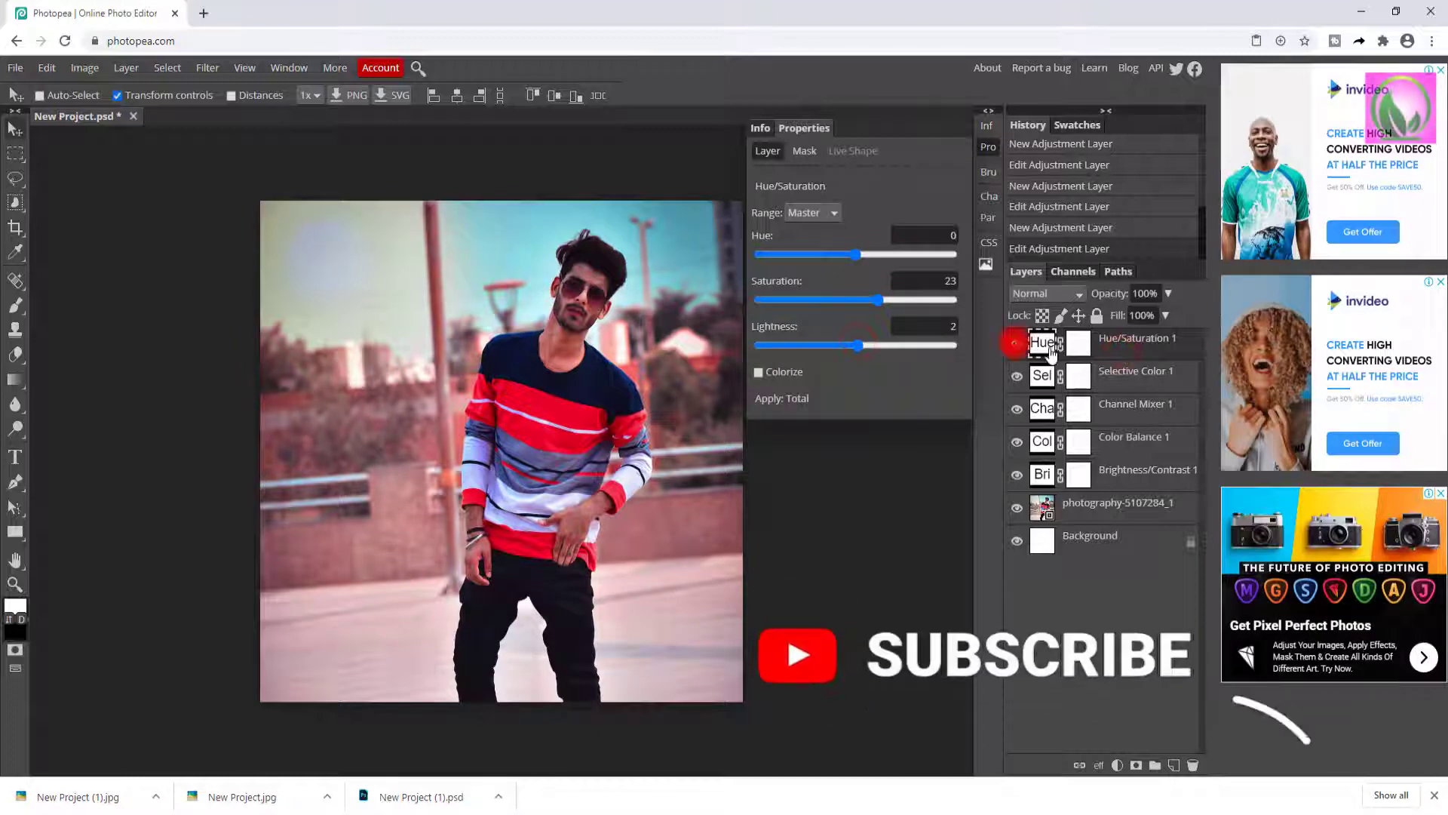
Shift the photo layer slightly to the left and add a black Color Fill layer at the top of the layer stack.
click(1109, 509)
drag(550, 398, 535, 400)
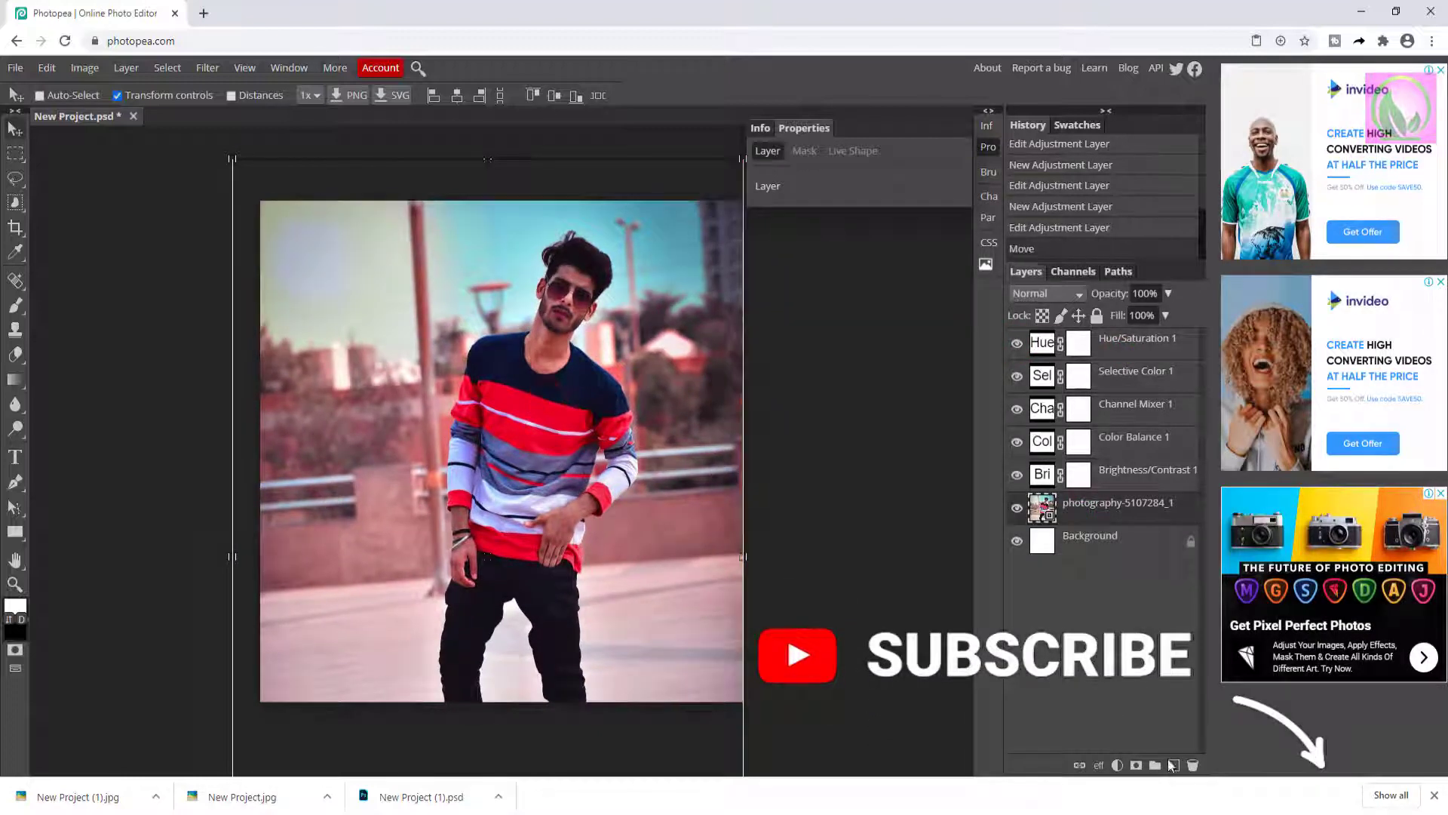
click(1117, 765)
click(1156, 252)
click(278, 375)
click(416, 392)
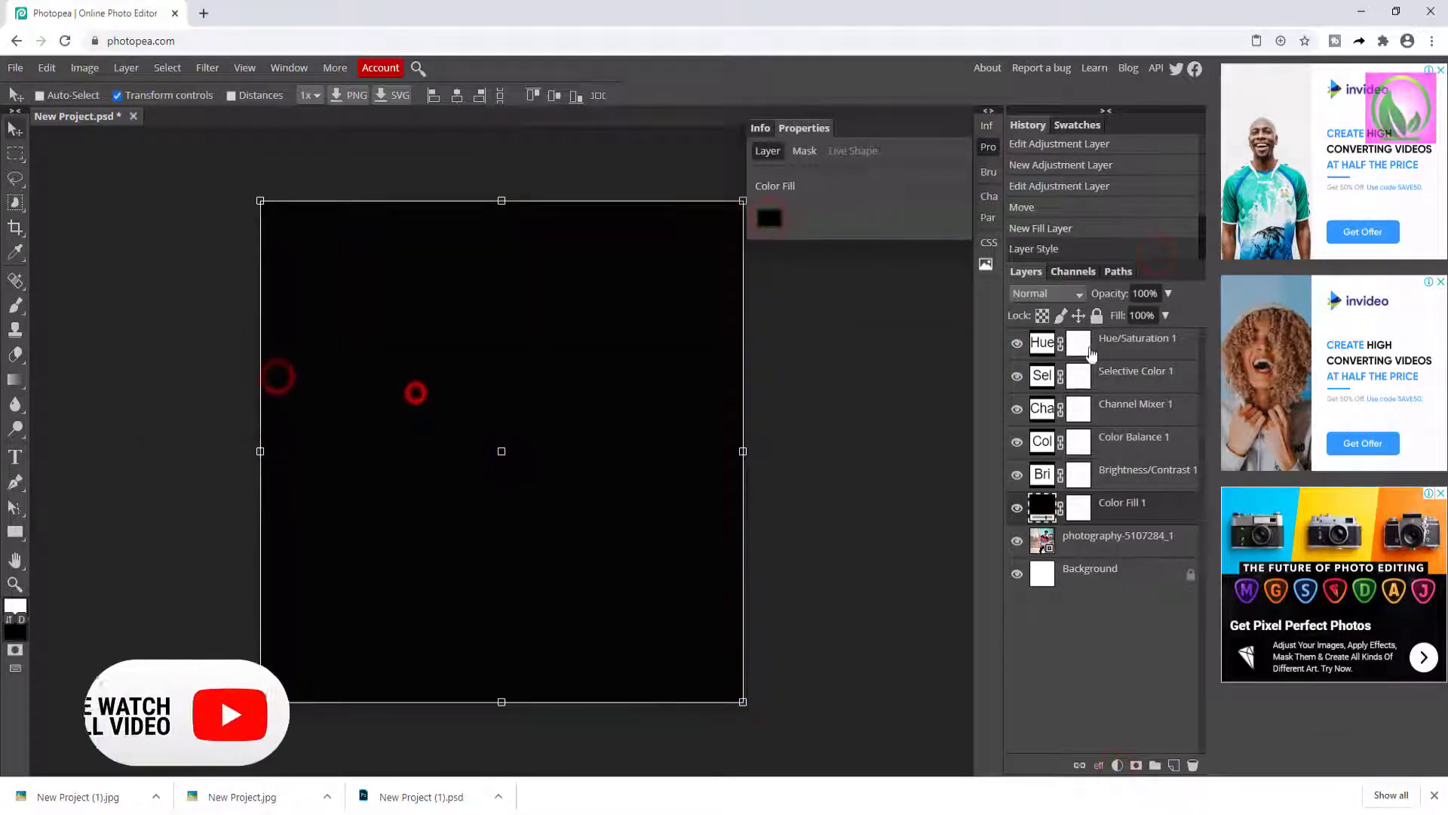
drag(1120, 509, 1117, 338)
Paint black over the center of the Color Fill mask with a very large soft brush at 0% hardness, leaving a dark vignette.
click(1079, 338)
click(17, 306)
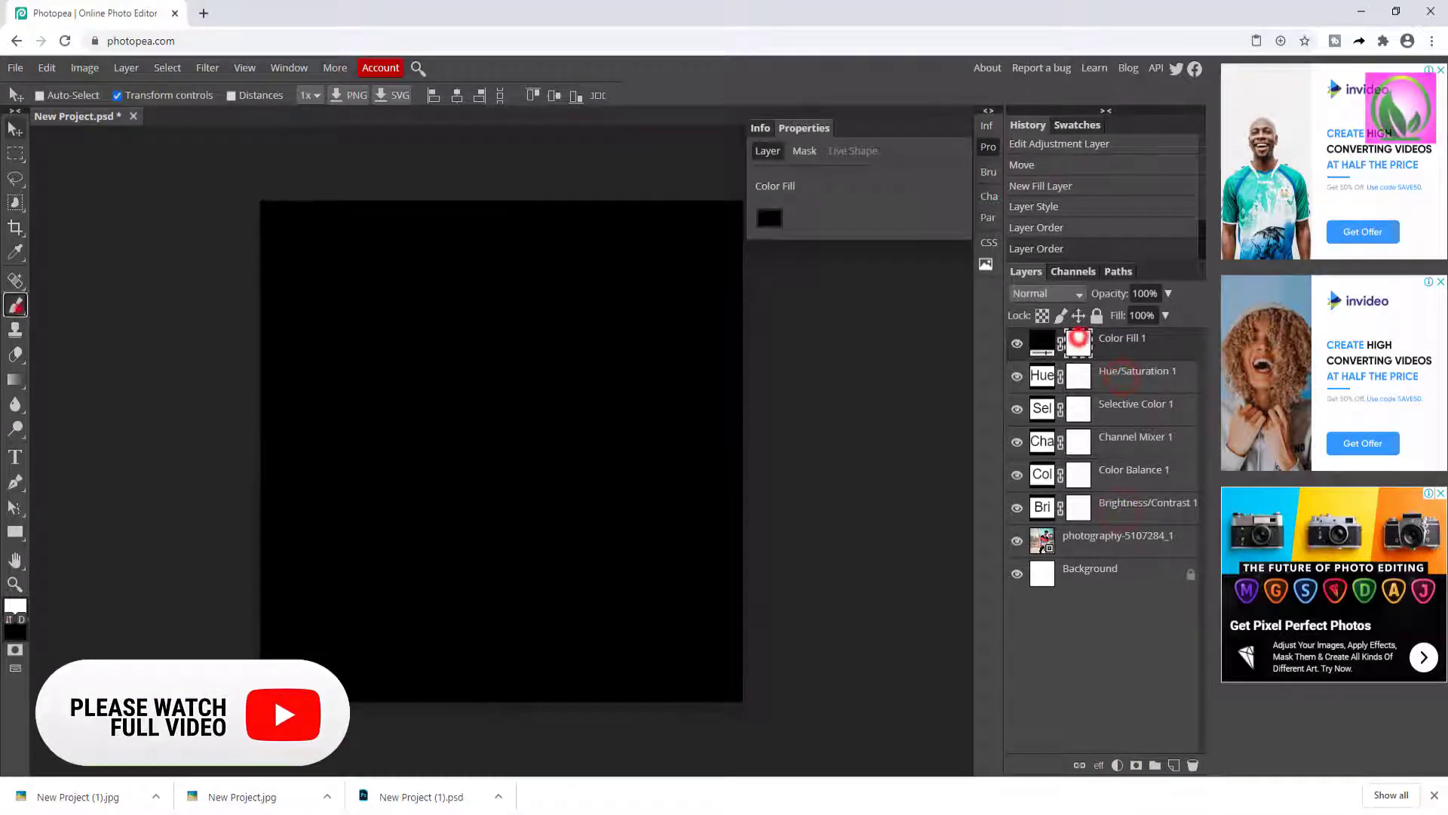
click(46, 95)
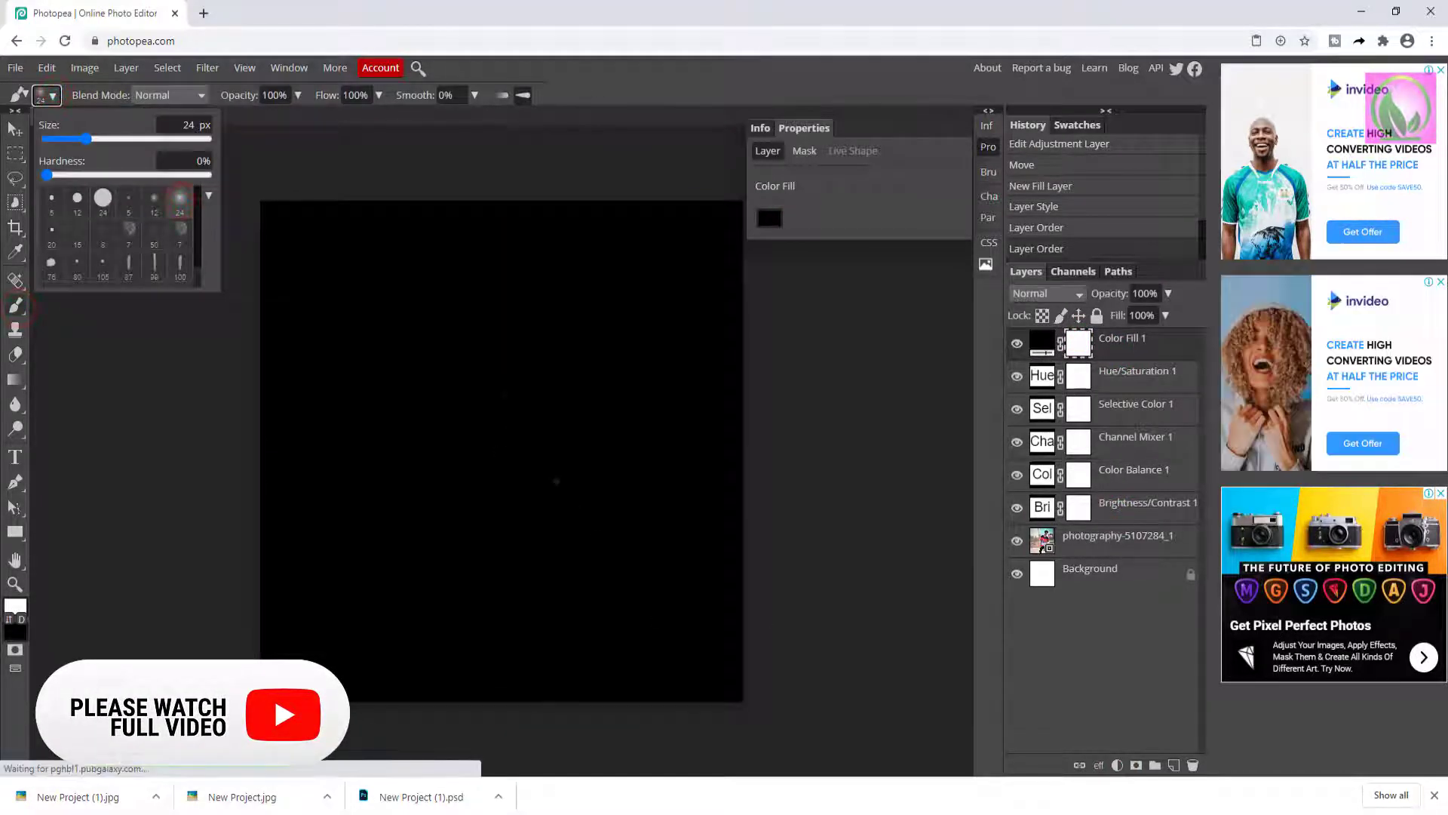
click(812, 420)
key(bracketright)
key(bracketright)
key(bracketright)
key(bracketright)
key(bracketright)
key(bracketright)
key(bracketright)
key(bracketright)
key(bracketright)
key(bracketright)
key(bracketright)
key(bracketright)
key(bracketright)
key(bracketright)
key(bracketright)
key(bracketright)
key(bracketright)
key(bracketright)
key(bracketright)
key(bracketright)
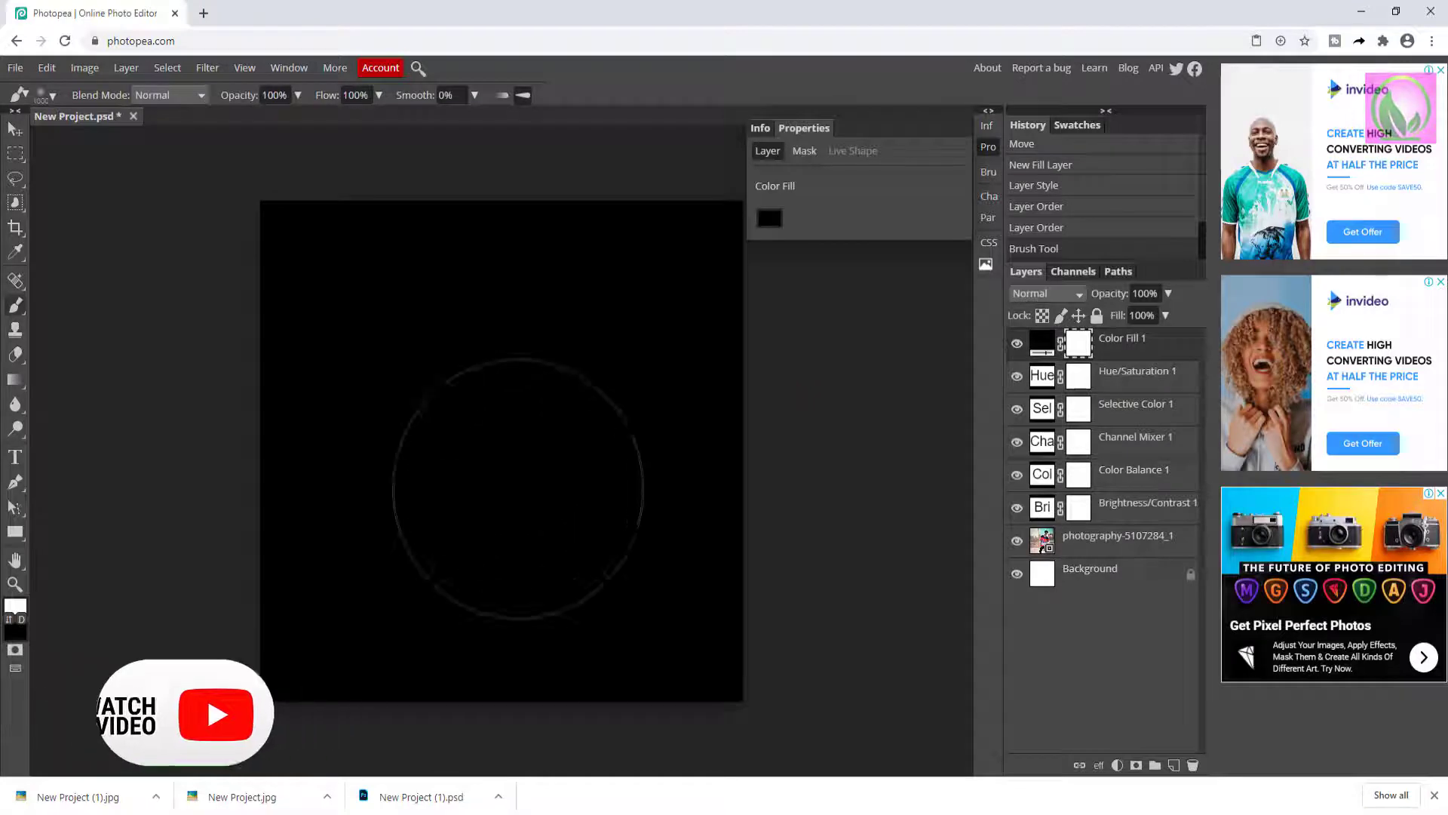
click(13, 604)
drag(289, 399, 389, 416)
click(432, 394)
click(507, 456)
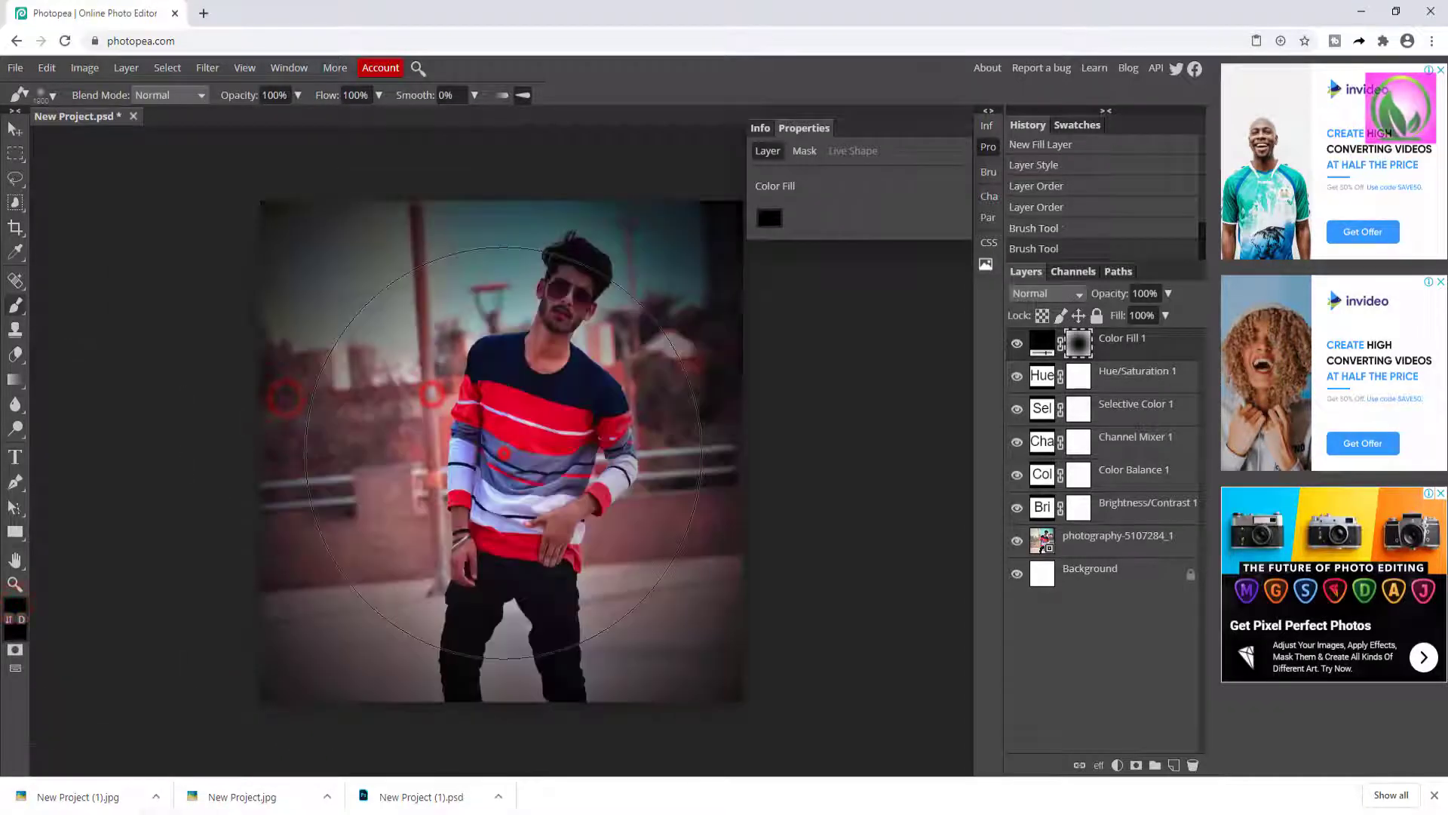
click(507, 451)
Lower the Color Fill vignette layer's opacity to 66% and compare the image with and without the vignette.
click(1169, 295)
drag(1169, 298, 1146, 318)
click(1016, 343)
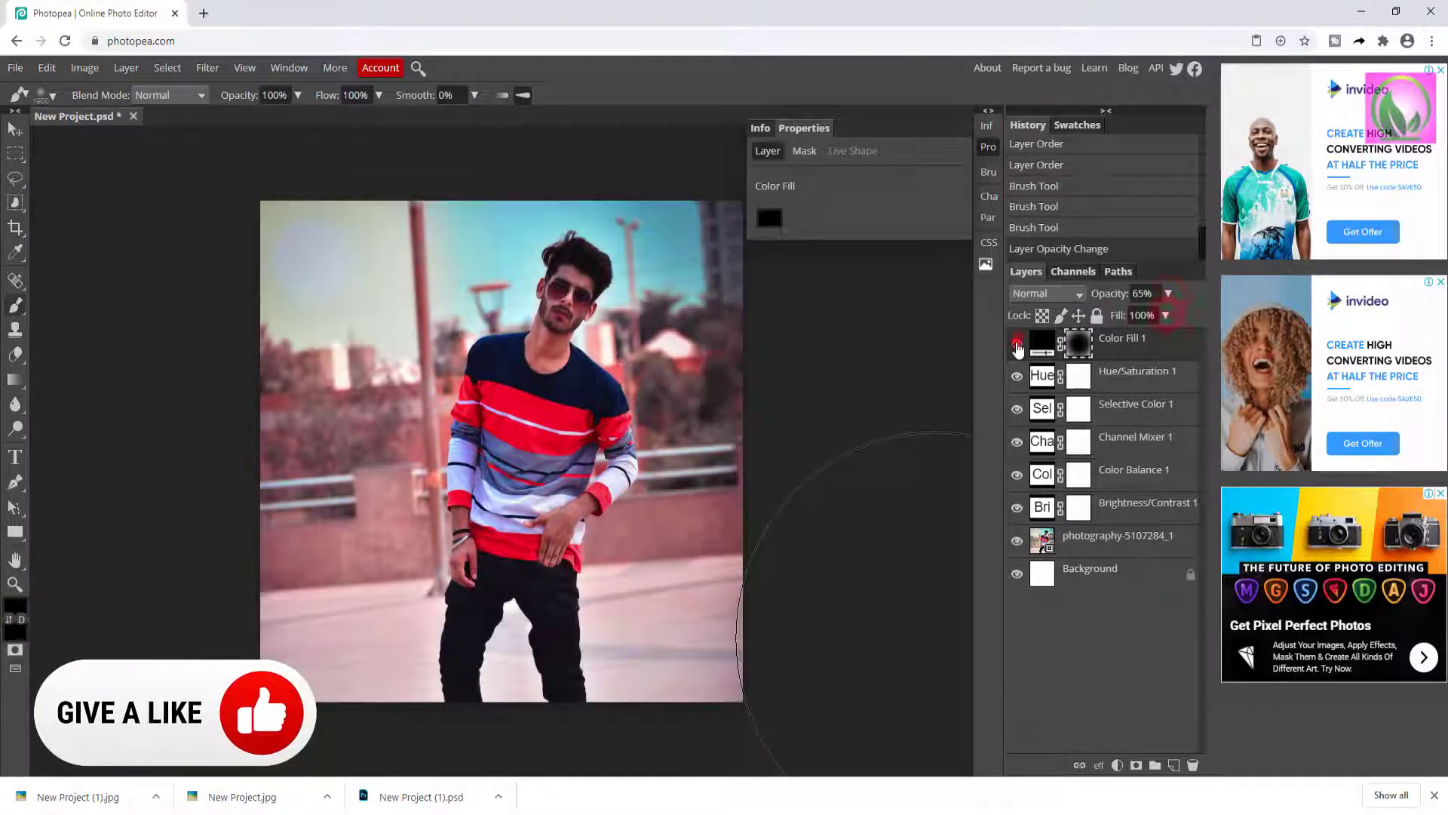
click(1016, 343)
click(1147, 316)
click(1167, 348)
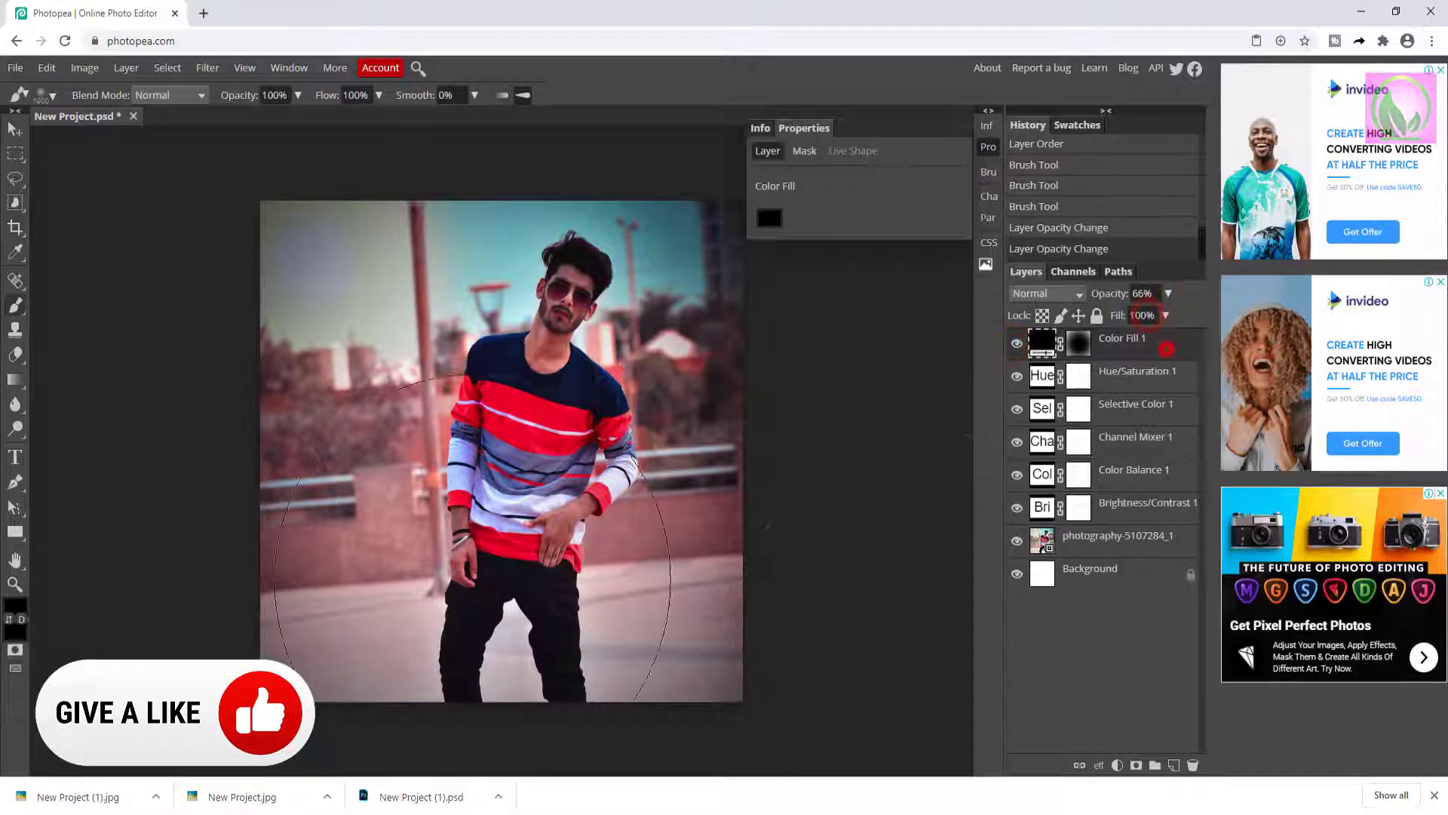
click(1013, 375)
Place the graphics tute image from New folder (3) into the project and enlarge it to about 137% over the man.
click(15, 585)
alt+click(502, 449)
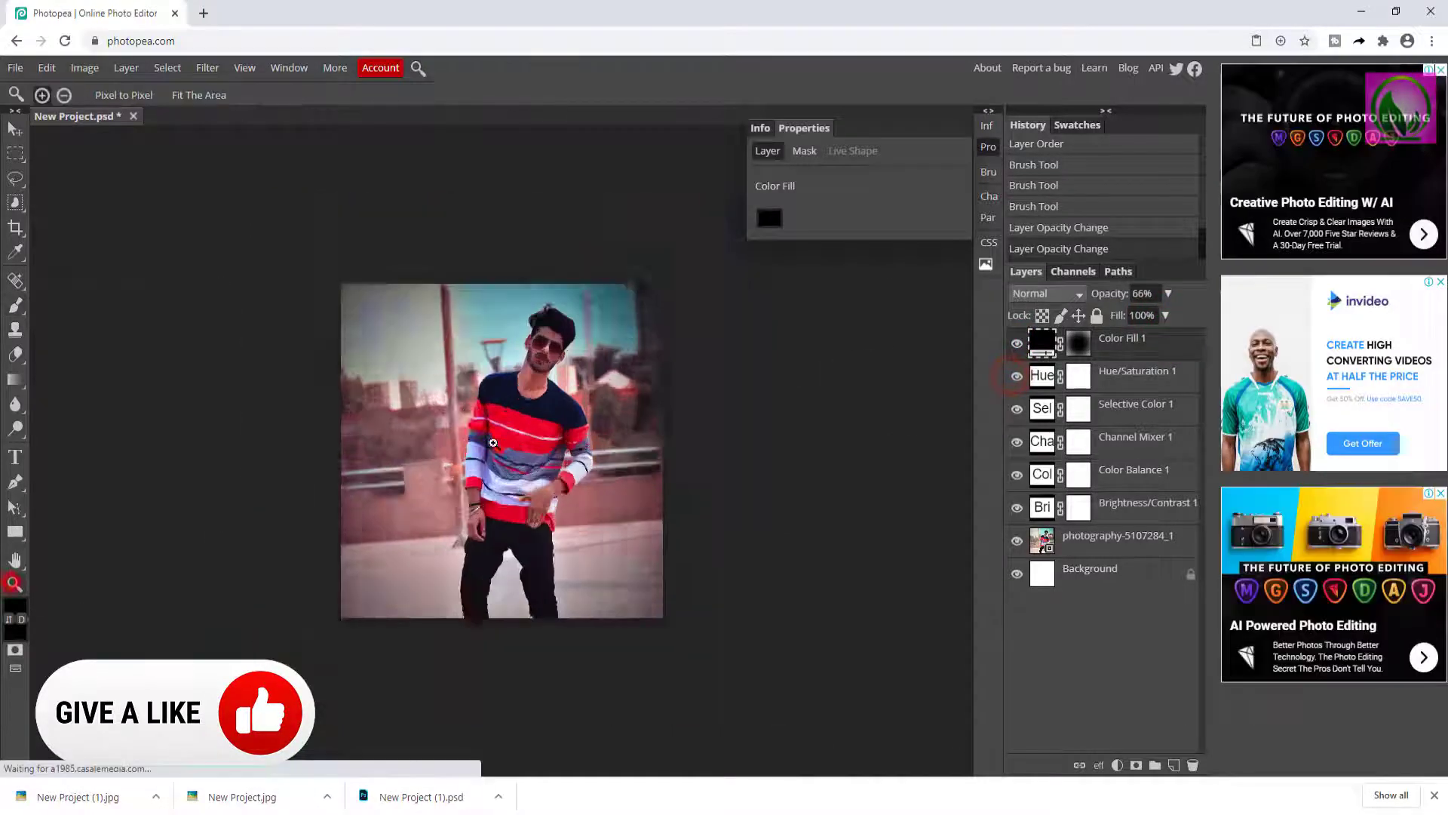
click(502, 450)
click(502, 449)
alt+click(511, 445)
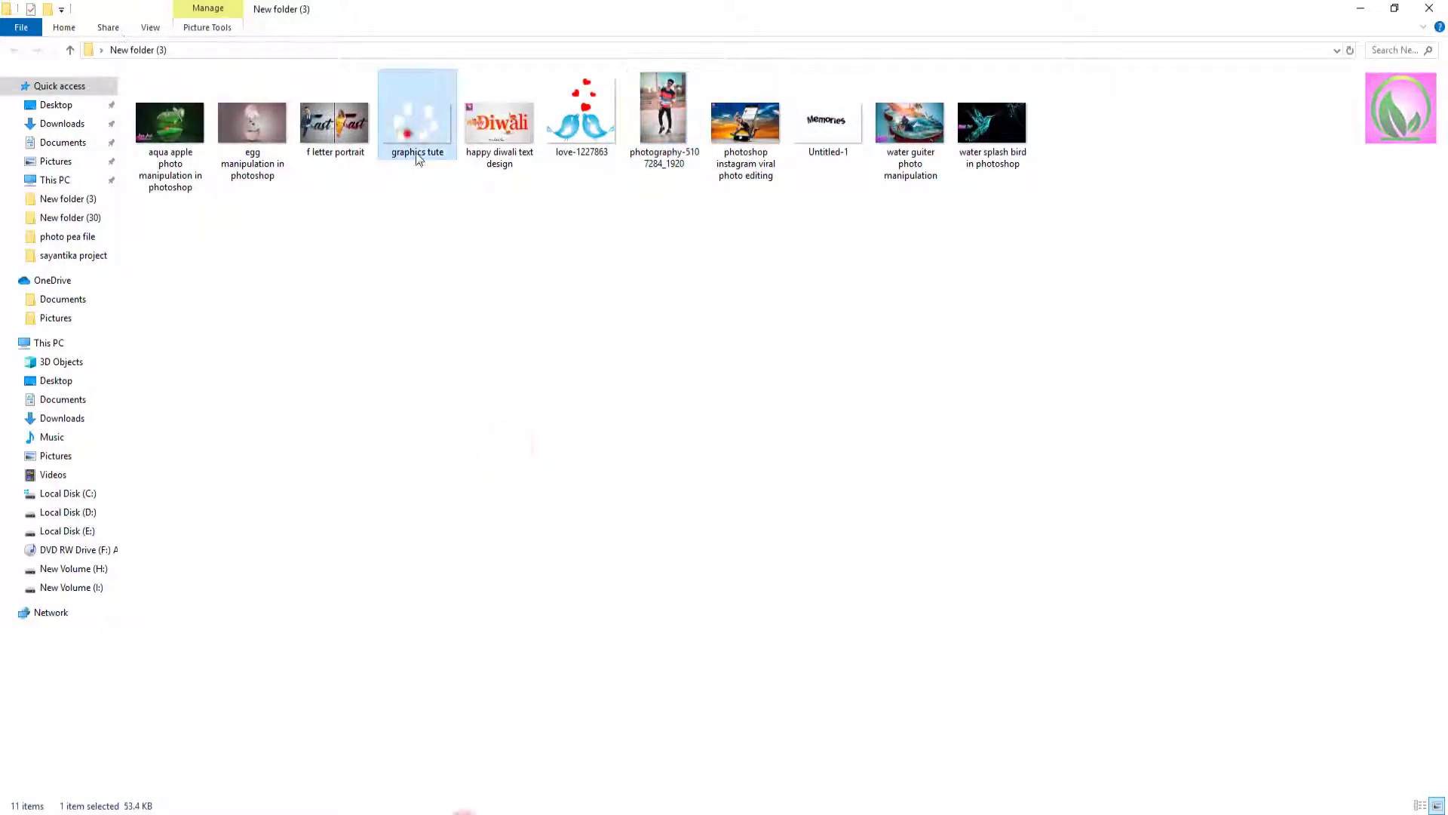
drag(407, 134, 759, 336)
drag(743, 593, 833, 639)
drag(562, 467, 568, 424)
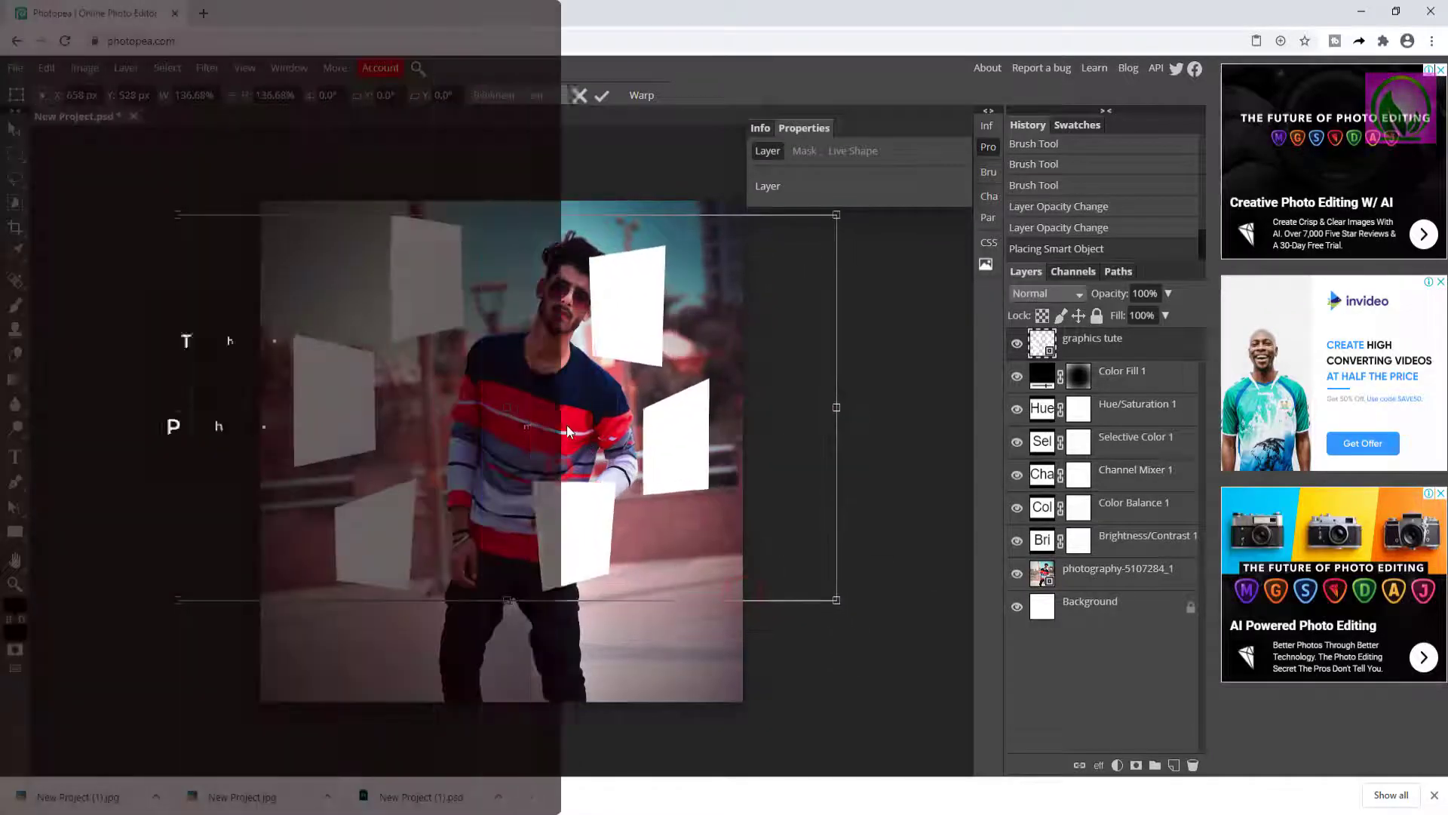
Rasterize the graphics tute layer, then cut its three right-hand frames and paste them onto a new layer.
click(15, 153)
mouse_move(508, 212)
mouse_down()
mouse_move(603, 590)
mouse_move(721, 615)
mouse_up()
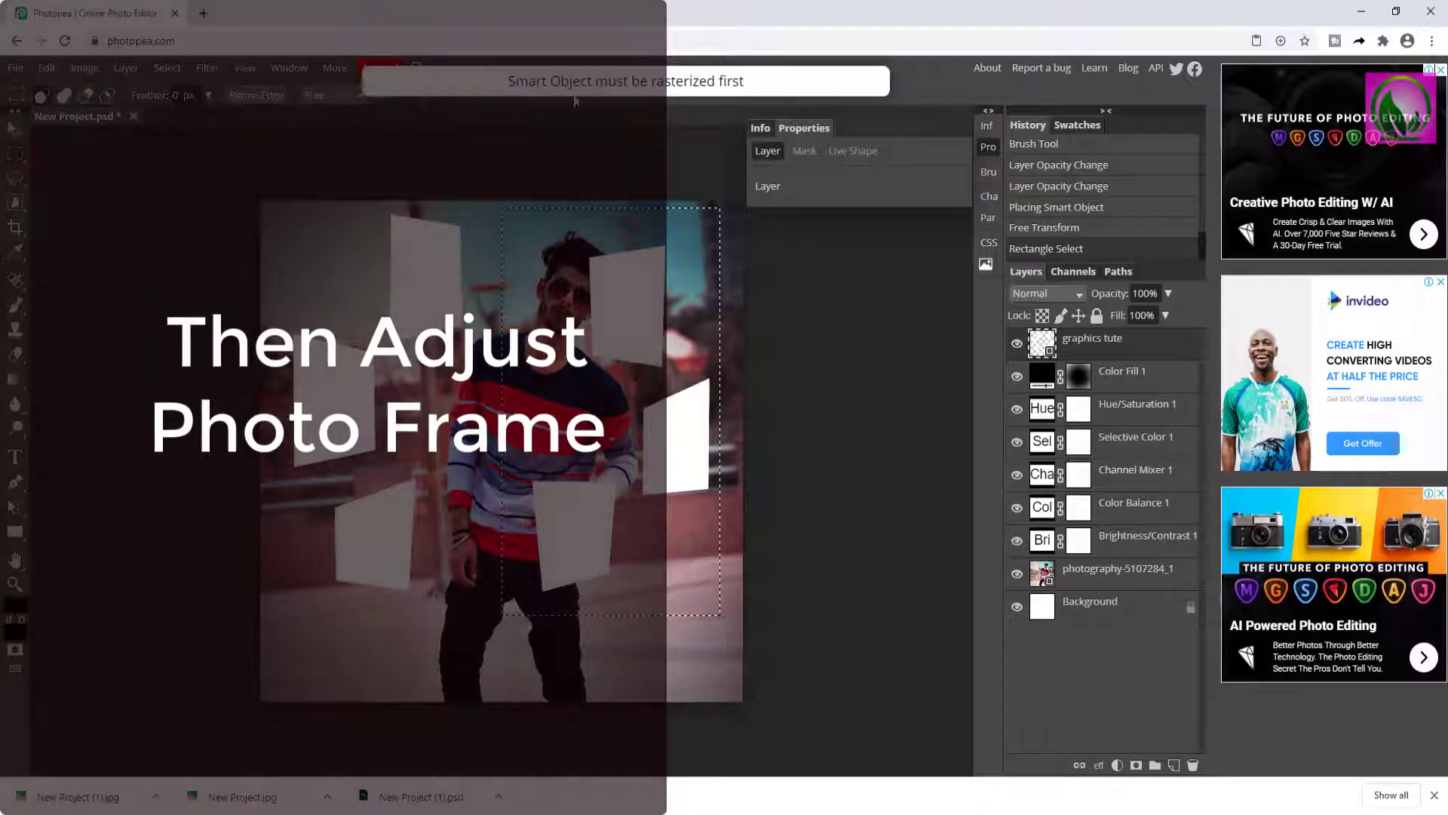
right_click(1168, 346)
click(1218, 506)
key(Delete)
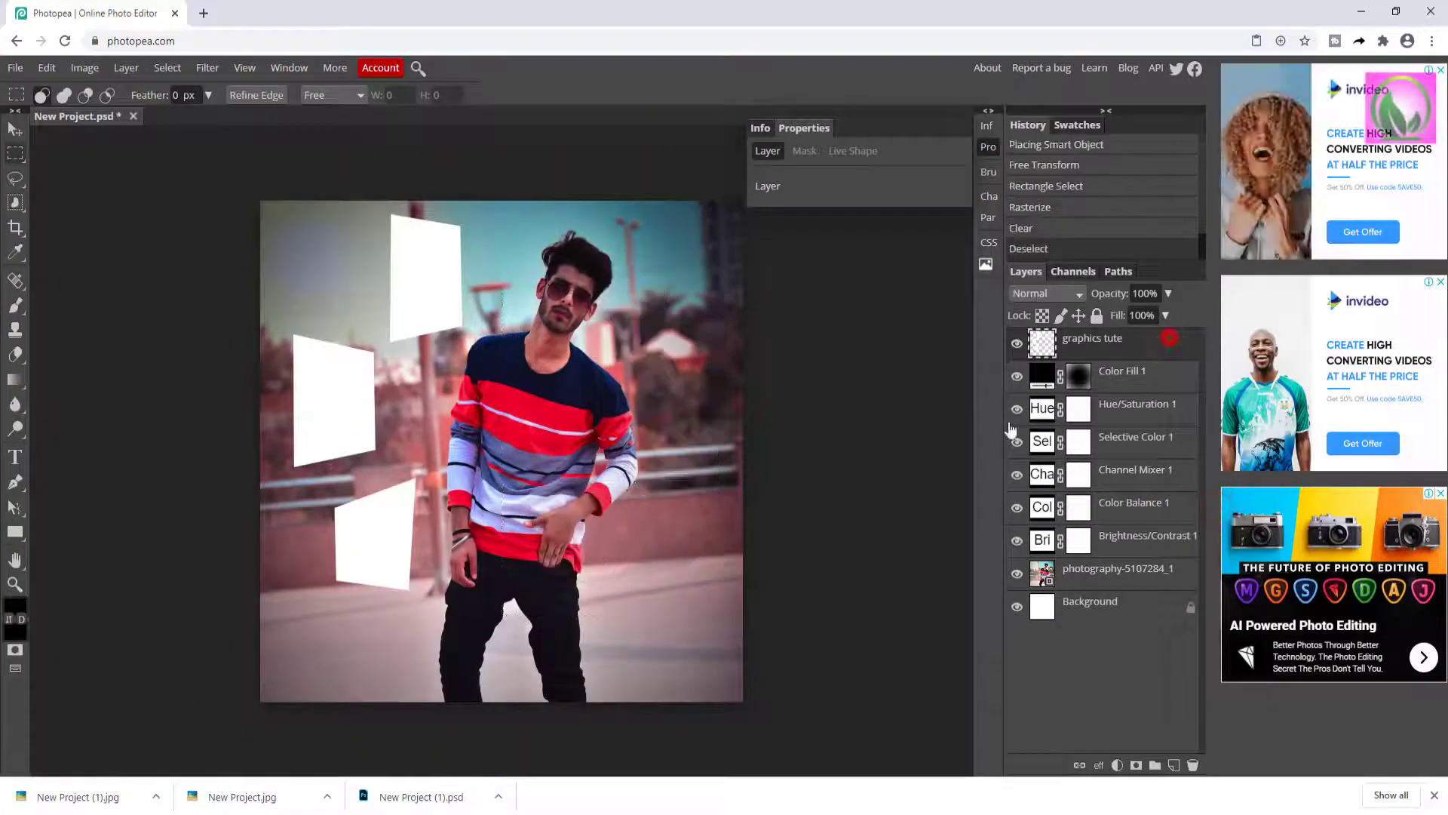
click(47, 67)
click(83, 272)
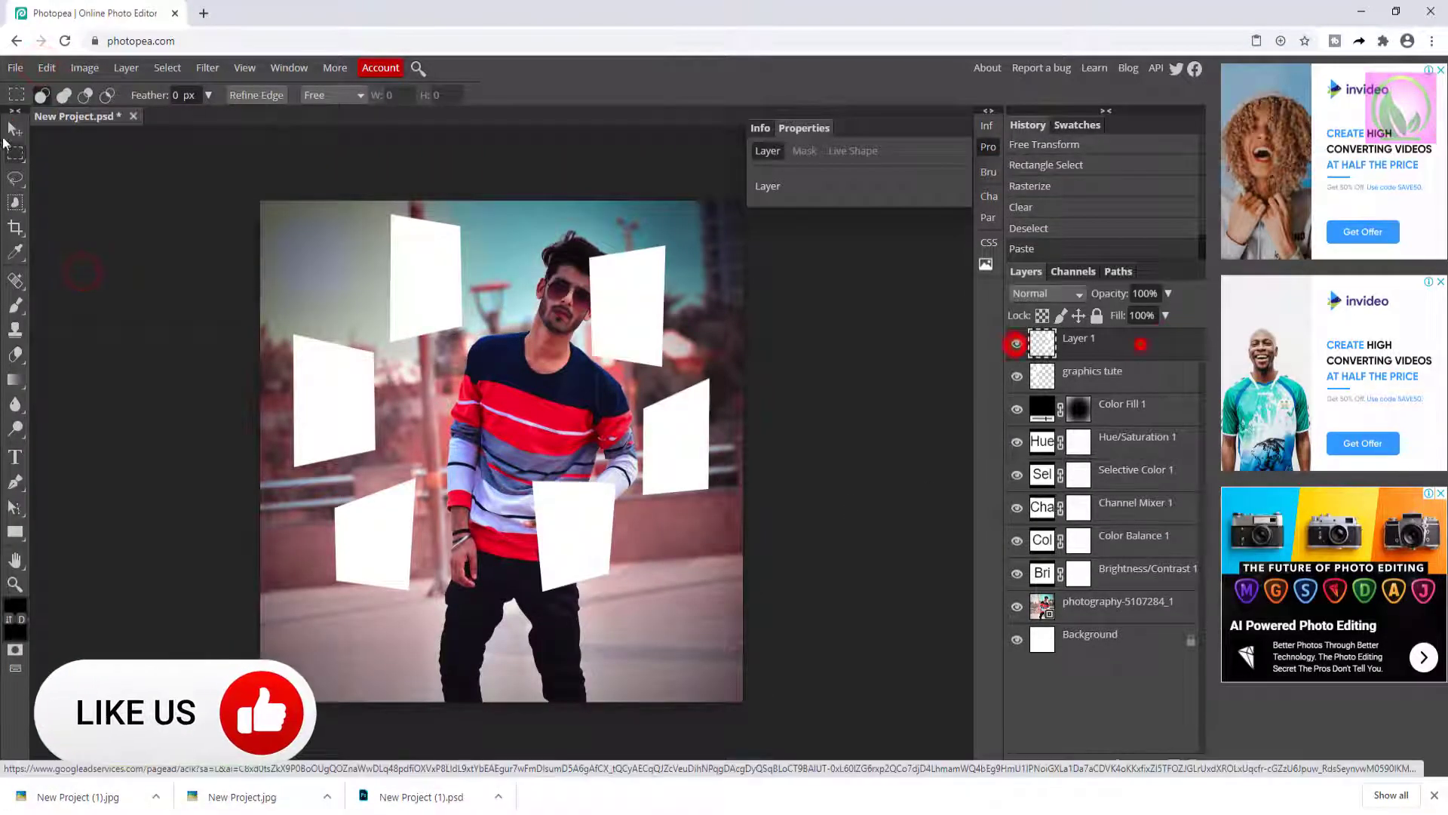
Move the right-hand frames on Layer 1 toward the photo's right edge and scale them to 103.12%.
click(6, 137)
drag(641, 475, 668, 501)
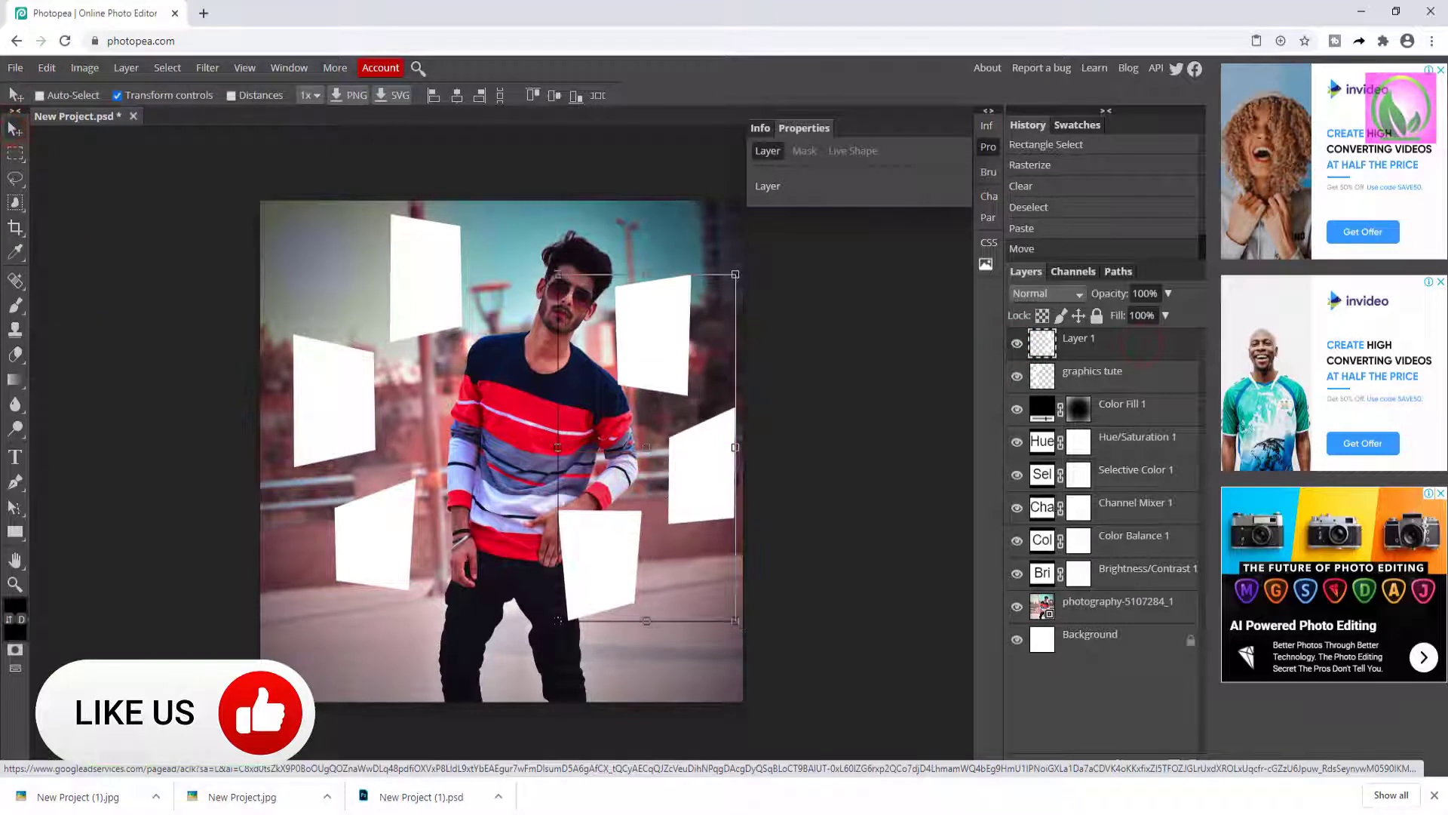
drag(736, 273, 741, 264)
drag(687, 365, 677, 360)
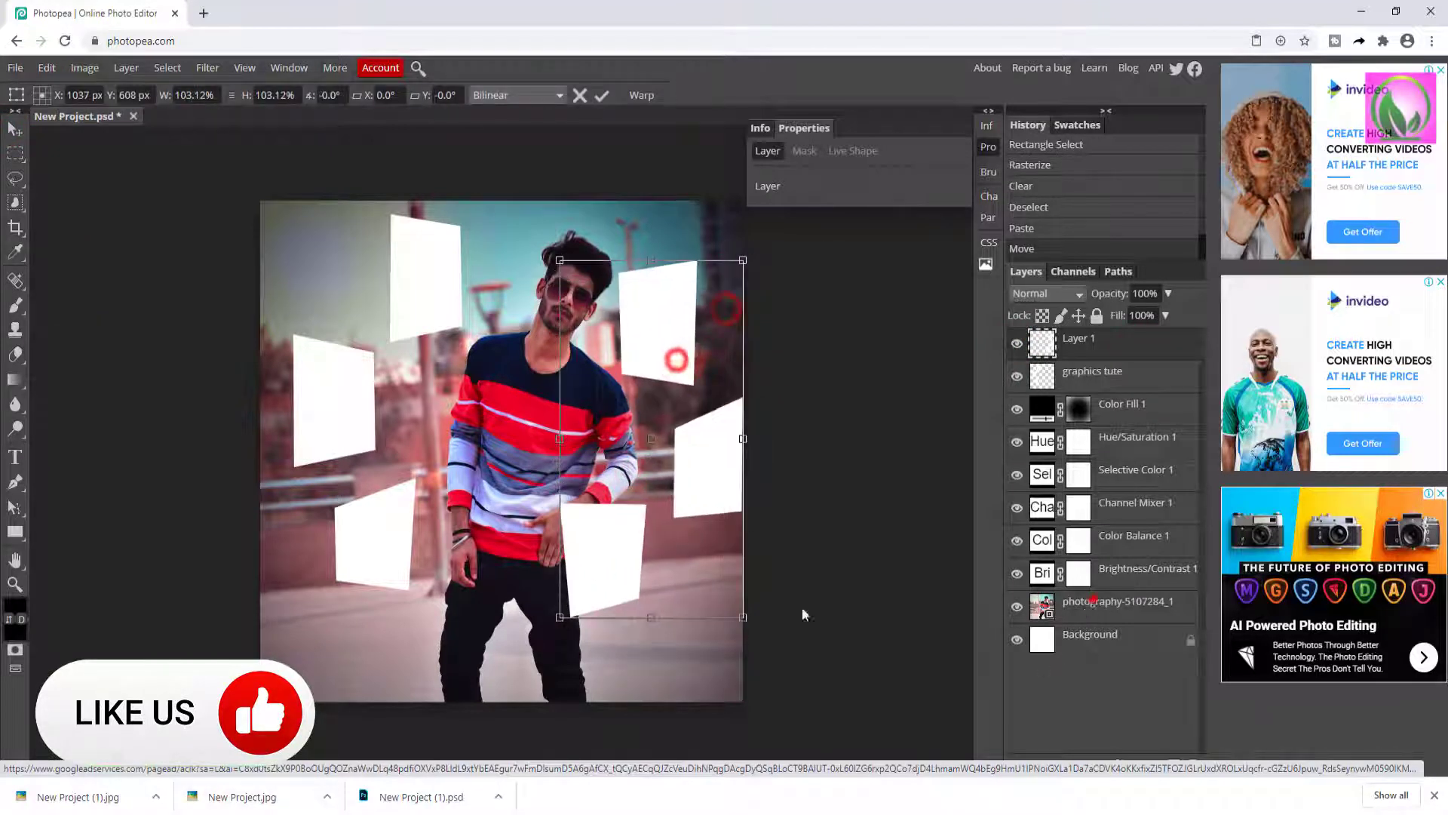
Enlarge the photography layer to 189.69% and reposition it so the man stands between the two groups of frames.
click(1093, 602)
drag(547, 601, 525, 608)
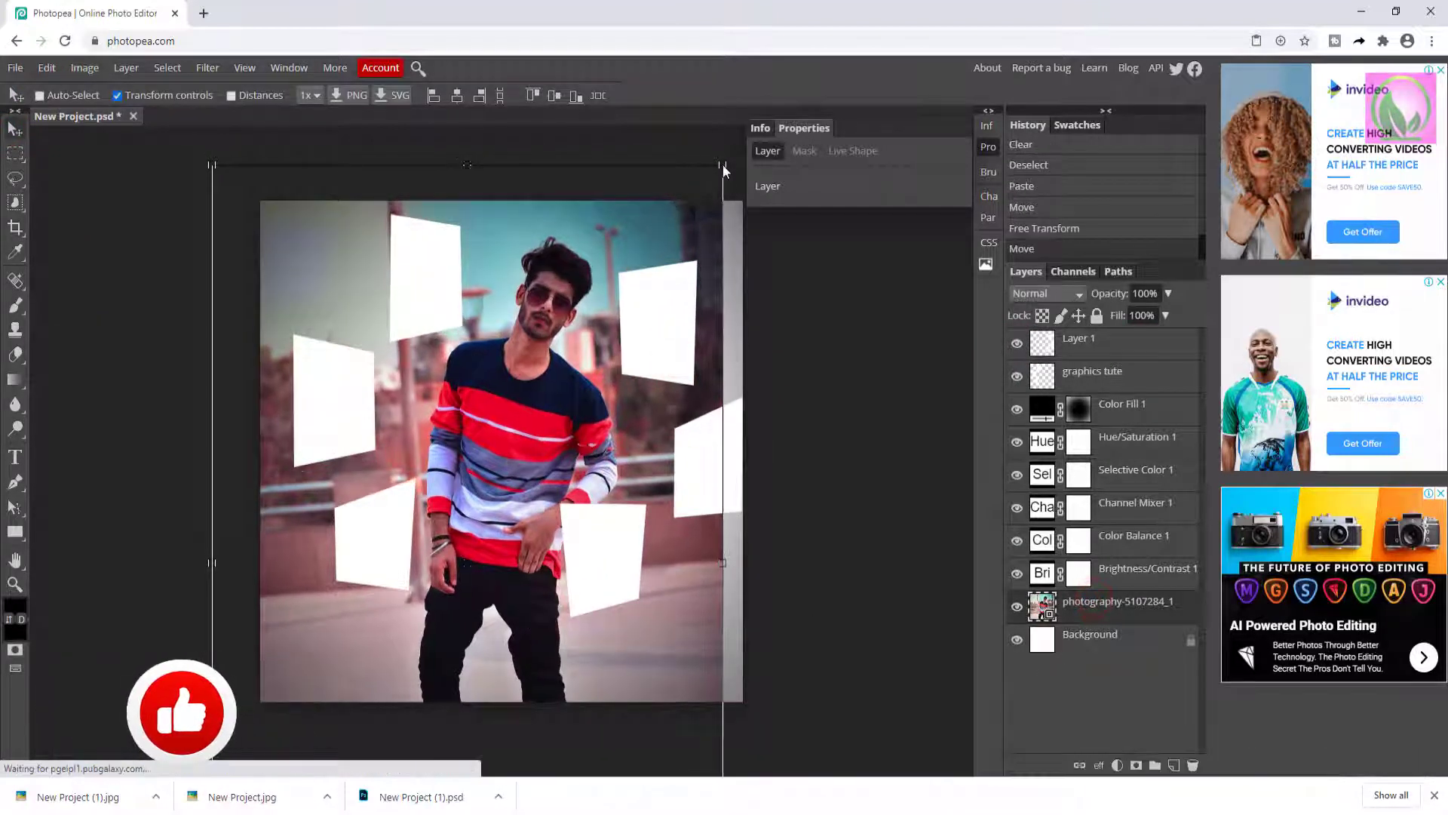
key(z)
alt+click(442, 608)
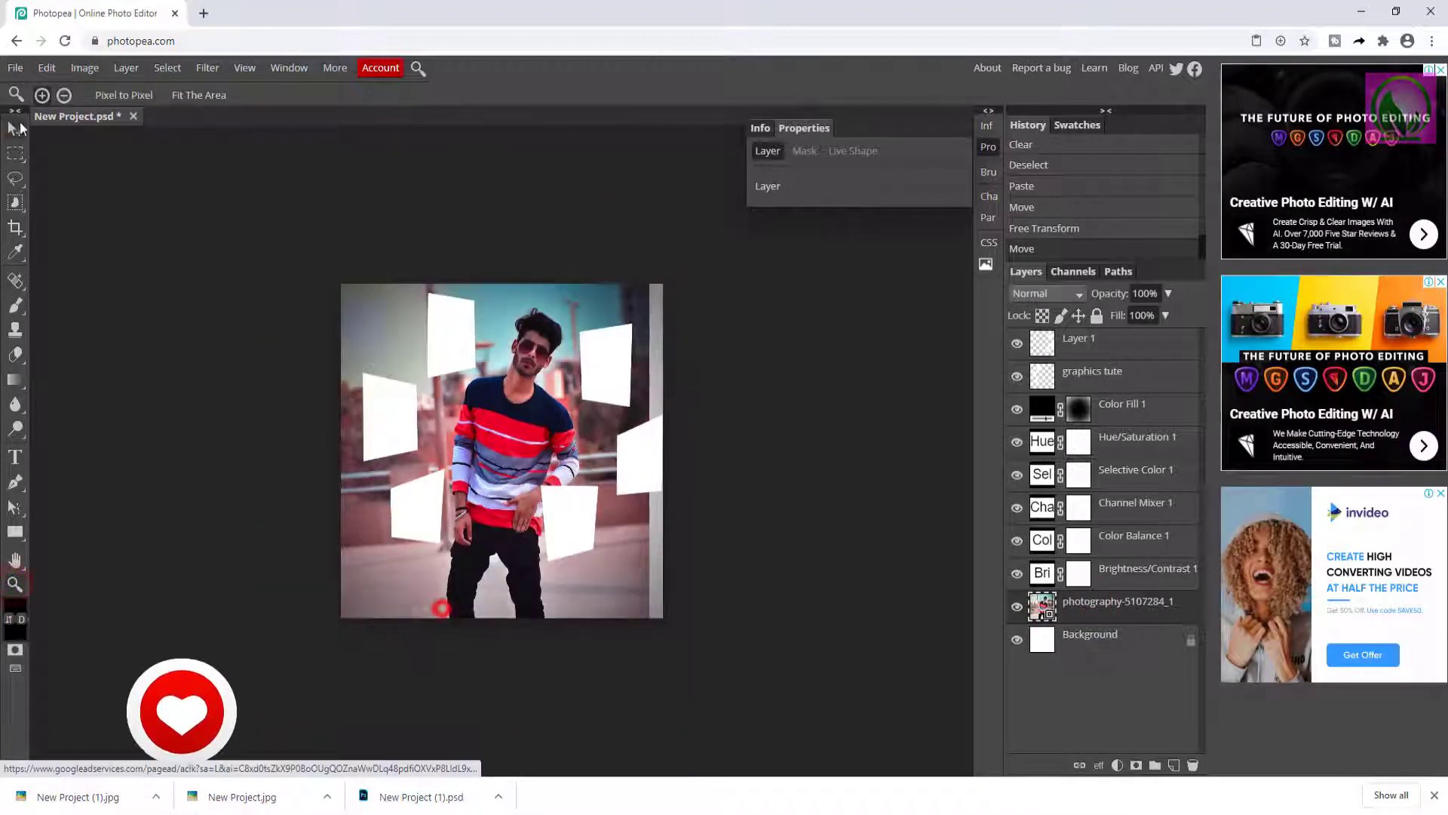
click(15, 129)
drag(649, 257, 710, 222)
drag(589, 417, 571, 443)
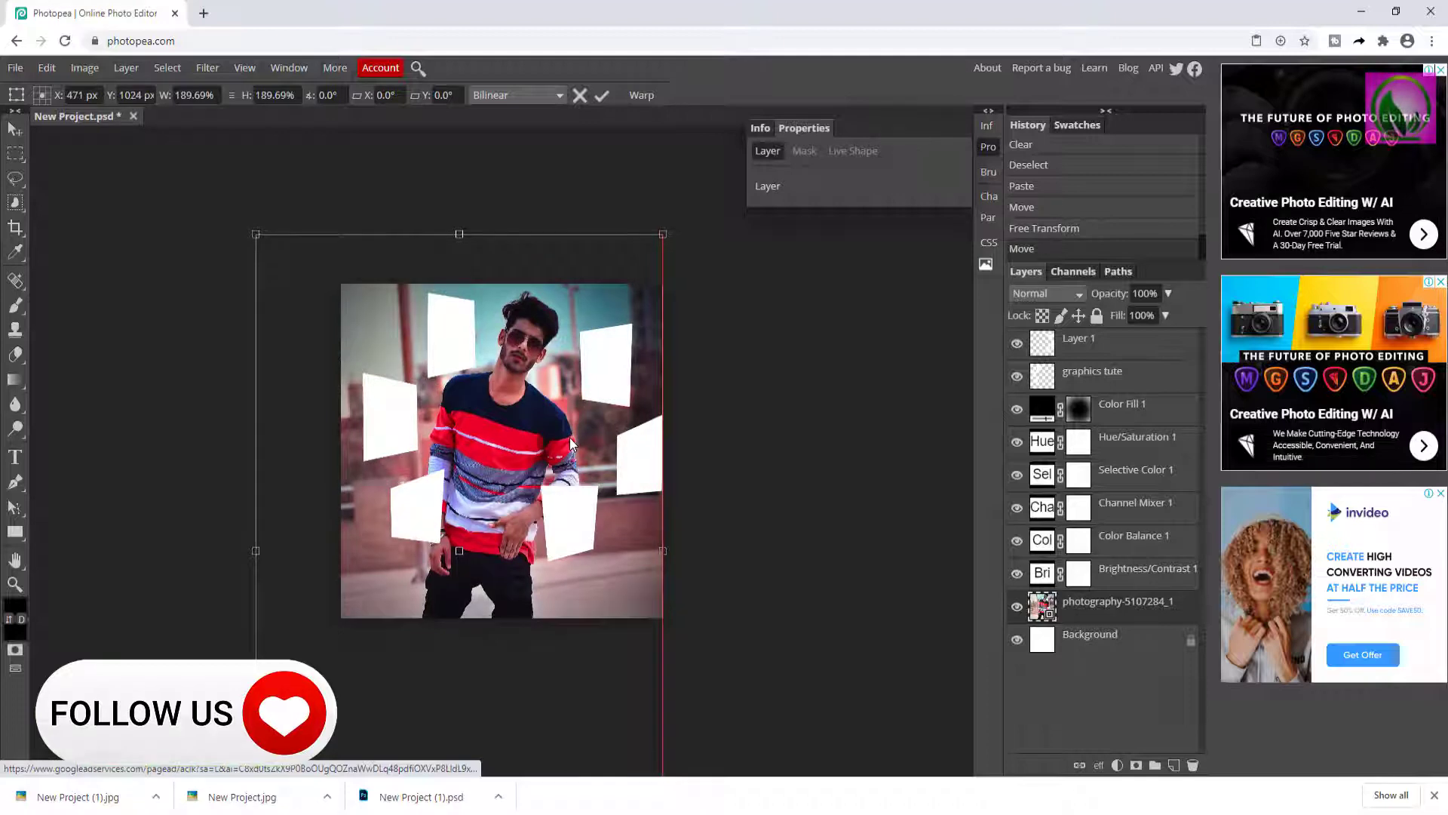
Move the left-hand frames on the graphics tute layer toward the photo's left edge and scale them to 90.71%.
click(15, 585)
click(501, 453)
click(1116, 376)
click(15, 129)
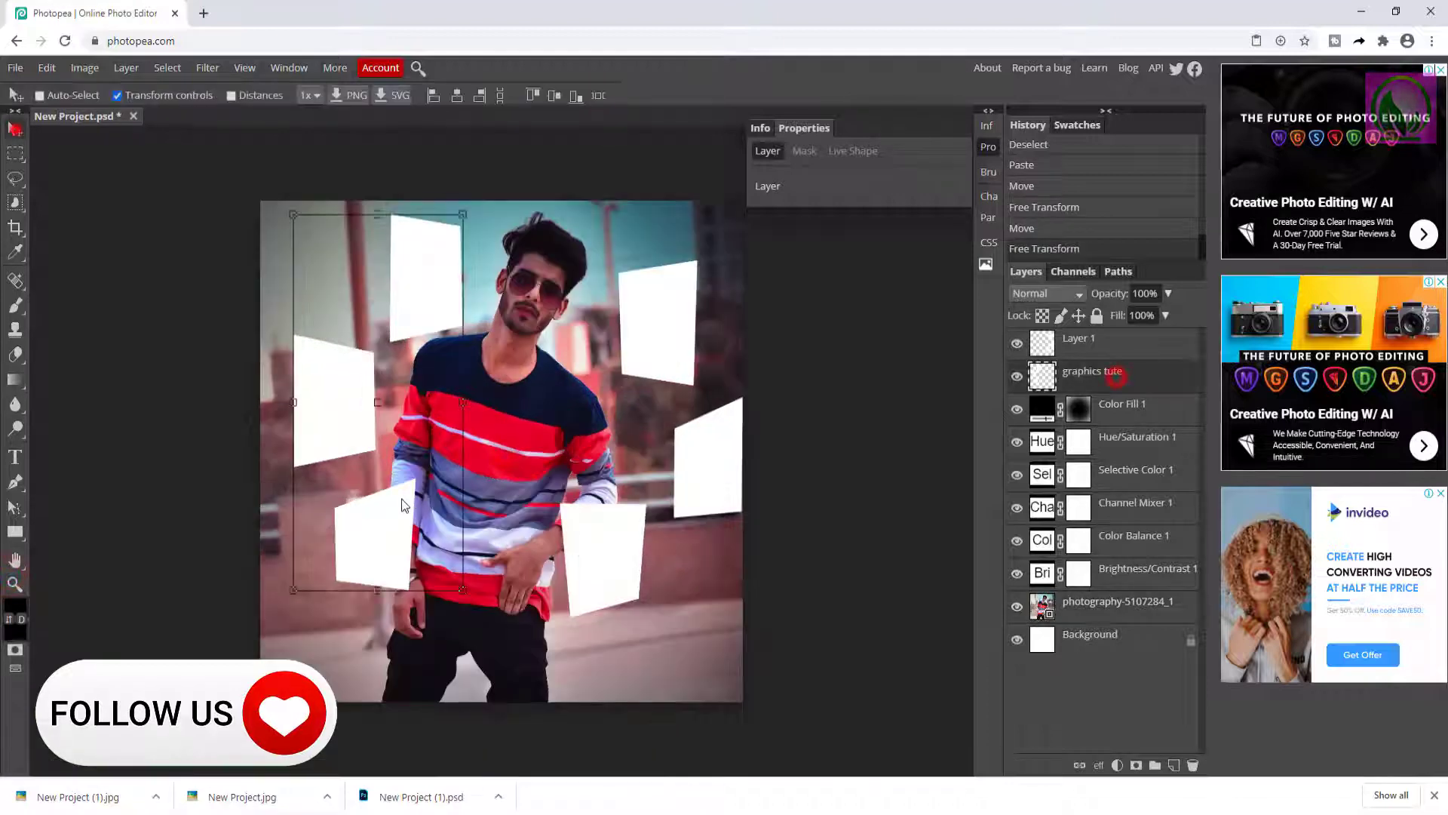
drag(411, 489, 378, 501)
drag(439, 222, 423, 230)
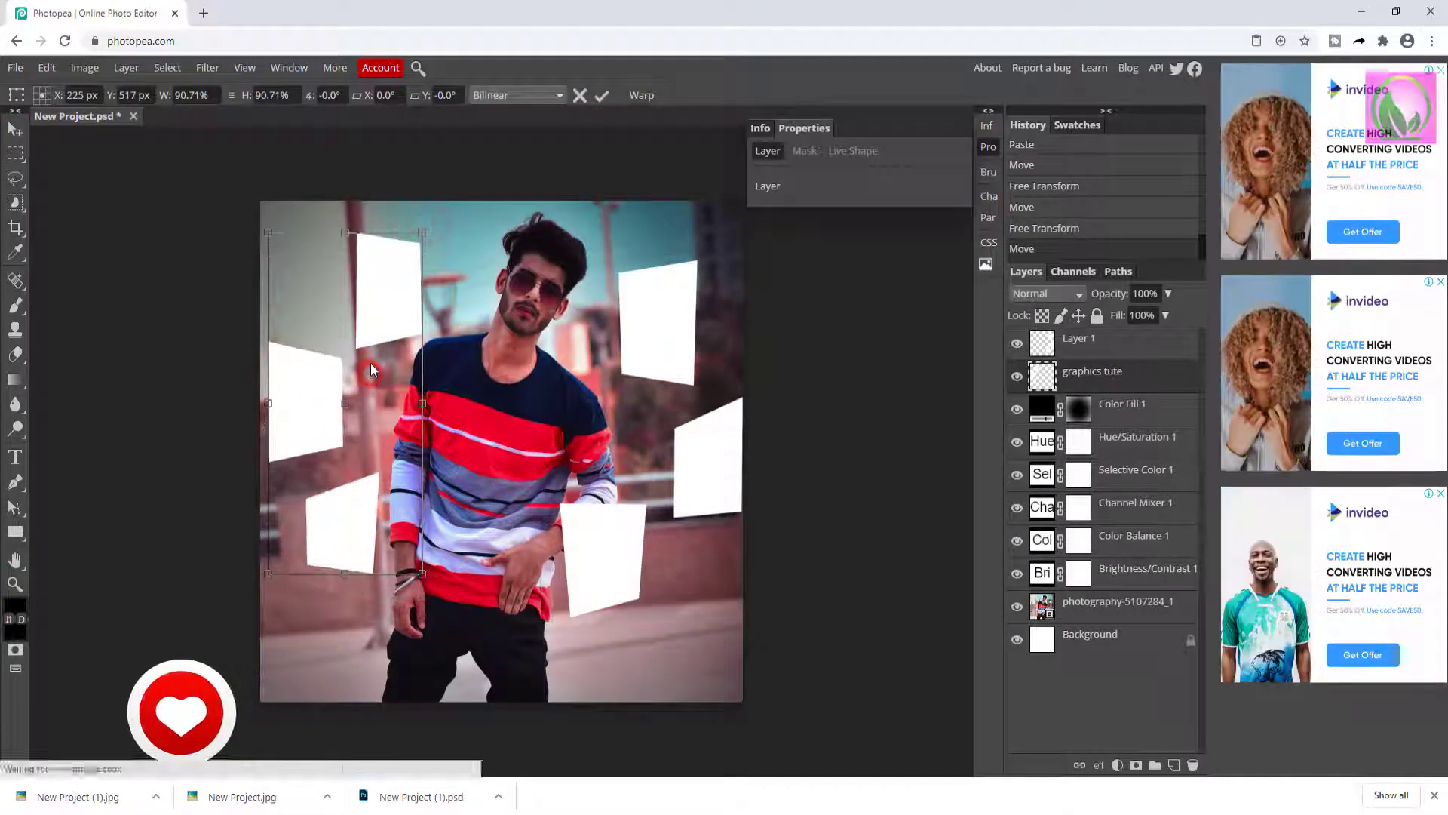
Move the right-hand frames on Layer 1 lower, shrink them slightly and apply the transform.
click(1090, 342)
drag(605, 559, 605, 624)
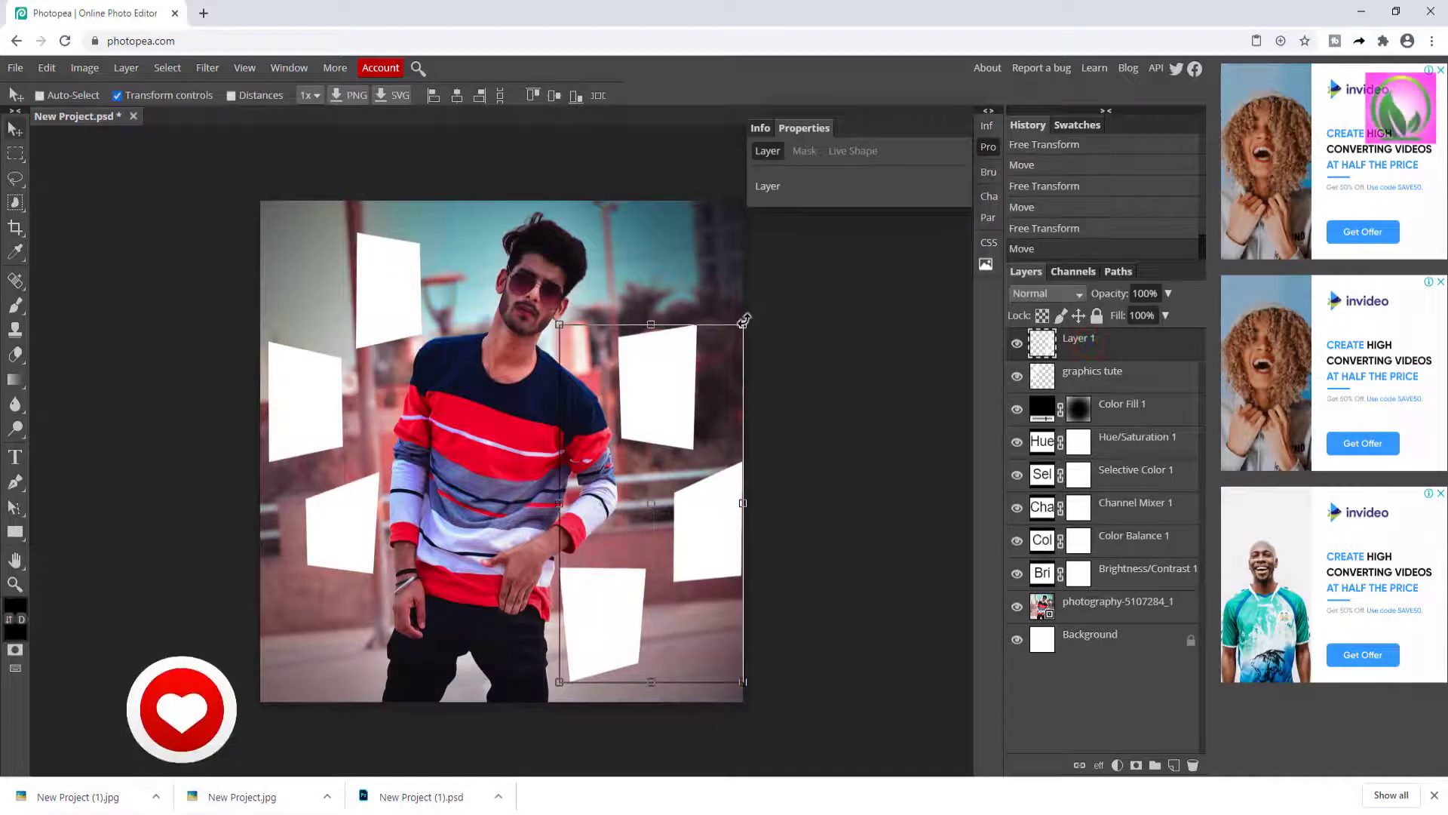
drag(744, 323, 734, 328)
drag(678, 498, 672, 495)
click(602, 95)
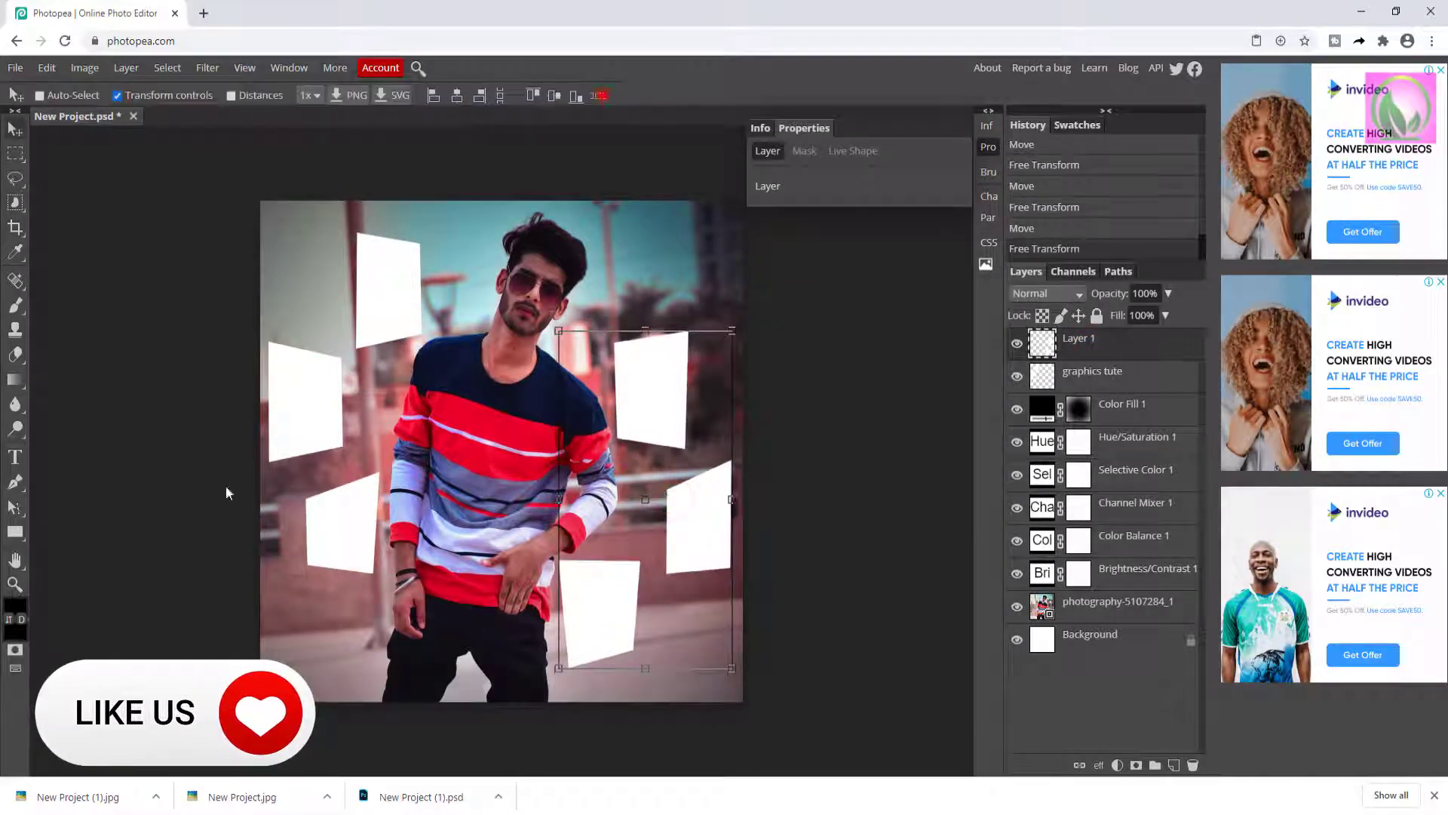
Merge Layer 1 and the graphics tute layer into a single frames layer.
shift+click(1089, 373)
key(ctrl+e)
Place the aqua apple photo manipulation image and scale it to about 35% over the upper-left frame.
key(z)
click(526, 438)
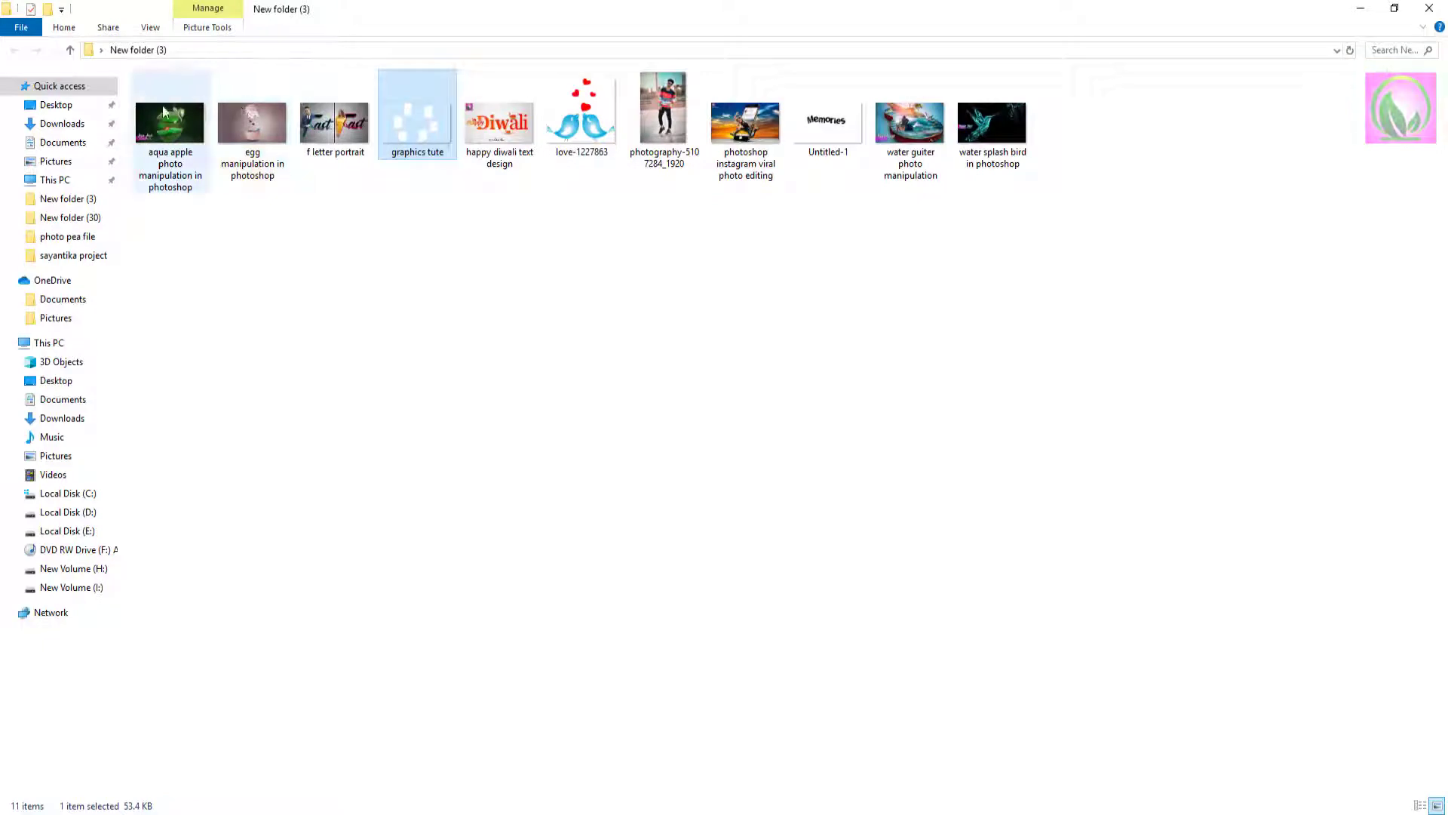
drag(198, 157, 461, 439)
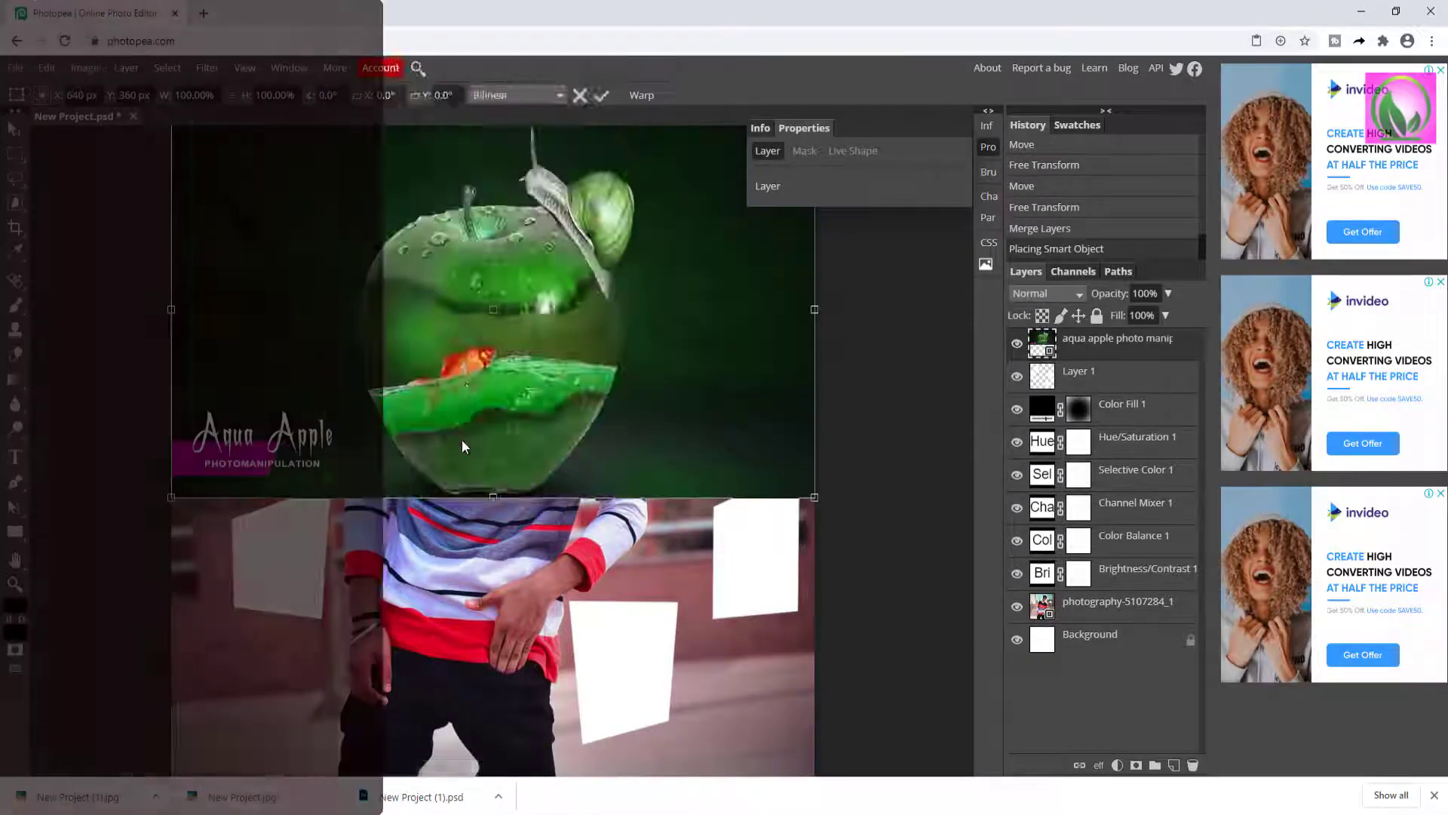
drag(819, 498, 354, 281)
drag(391, 184, 385, 182)
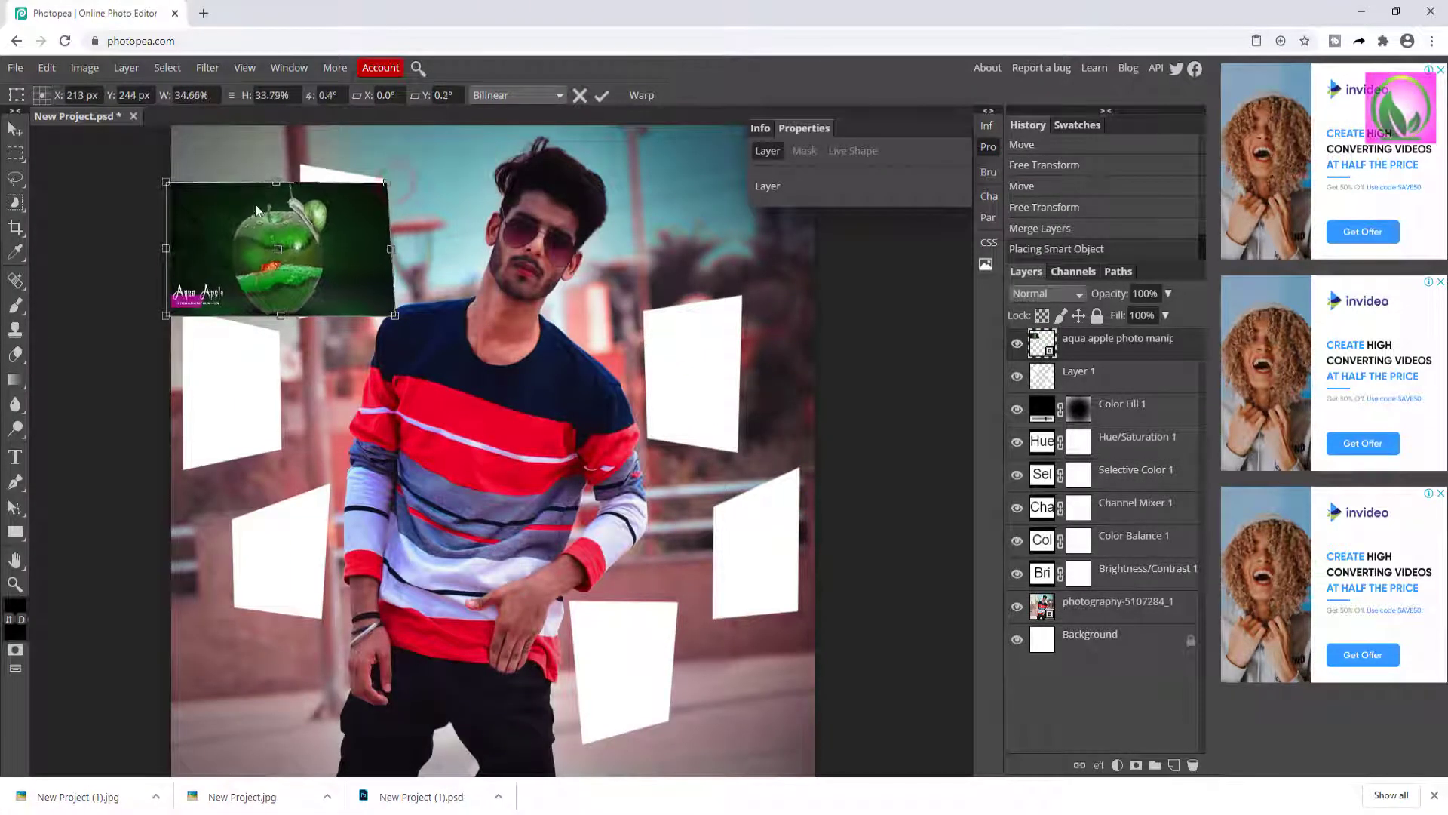
Distort the aqua apple image's corners to fit inside the upper-left frame's white border and apply the transform.
drag(211, 184, 270, 172)
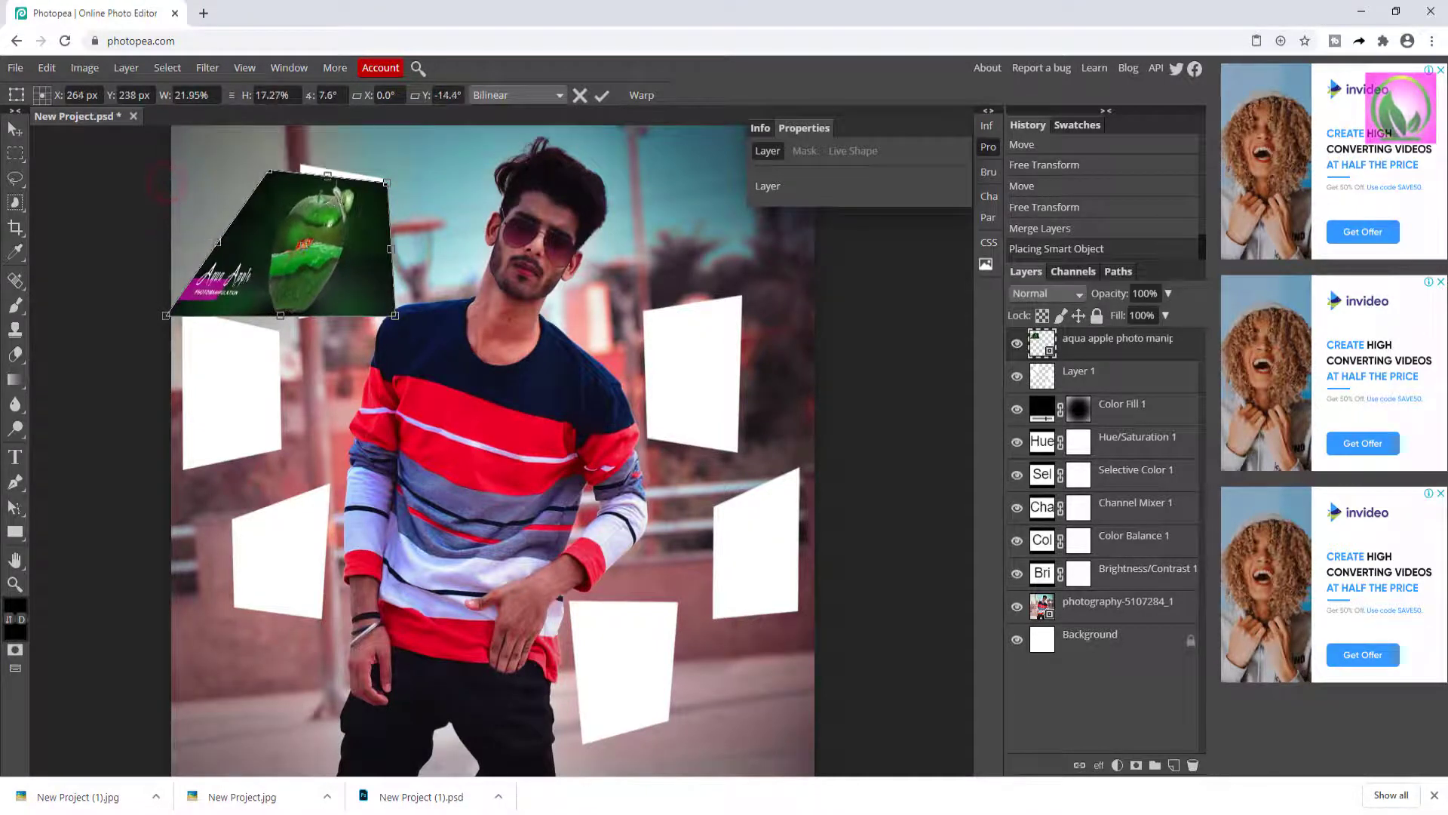
drag(166, 318, 300, 320)
drag(395, 315, 383, 285)
drag(268, 166, 310, 172)
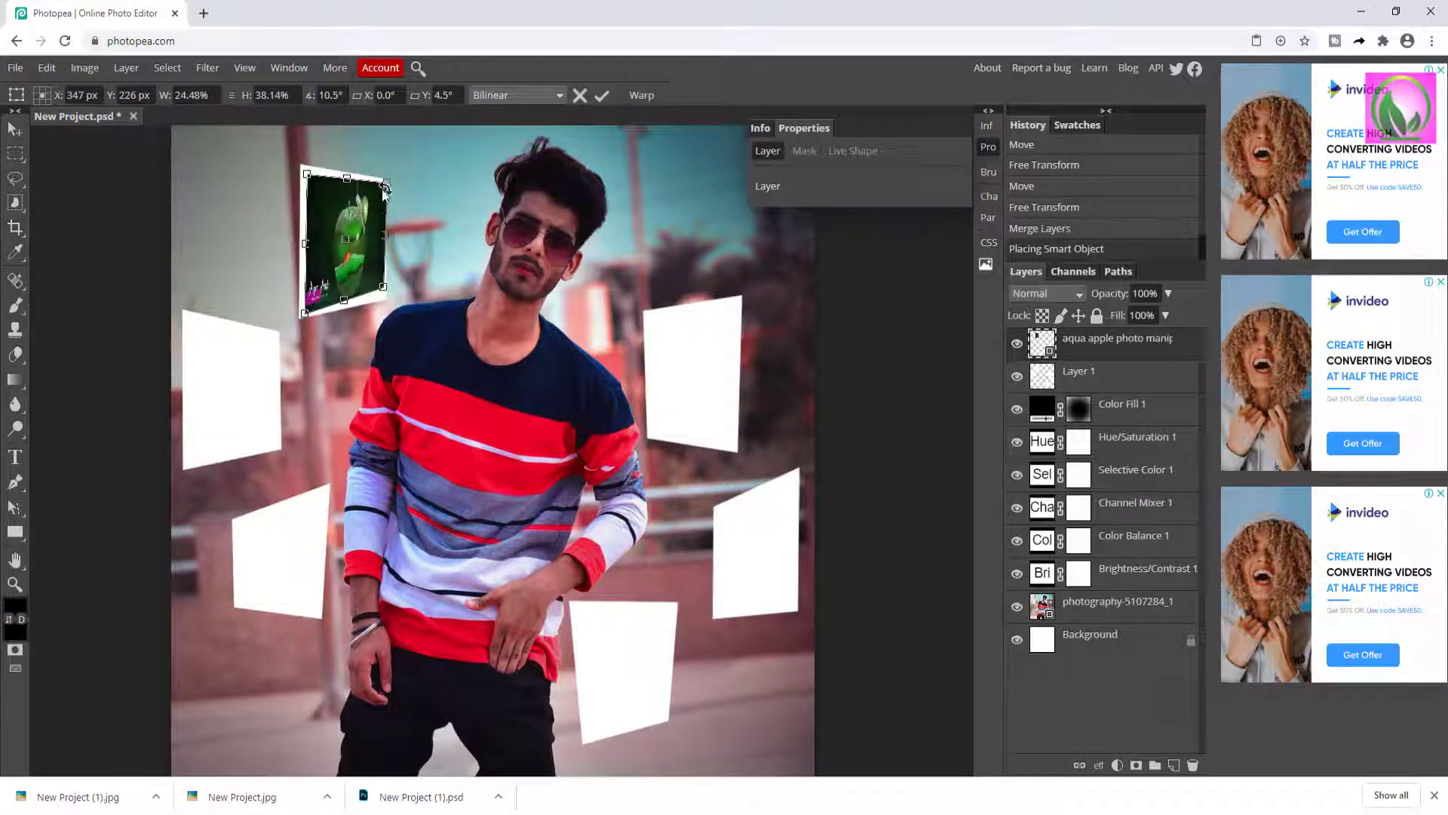
drag(387, 181, 382, 183)
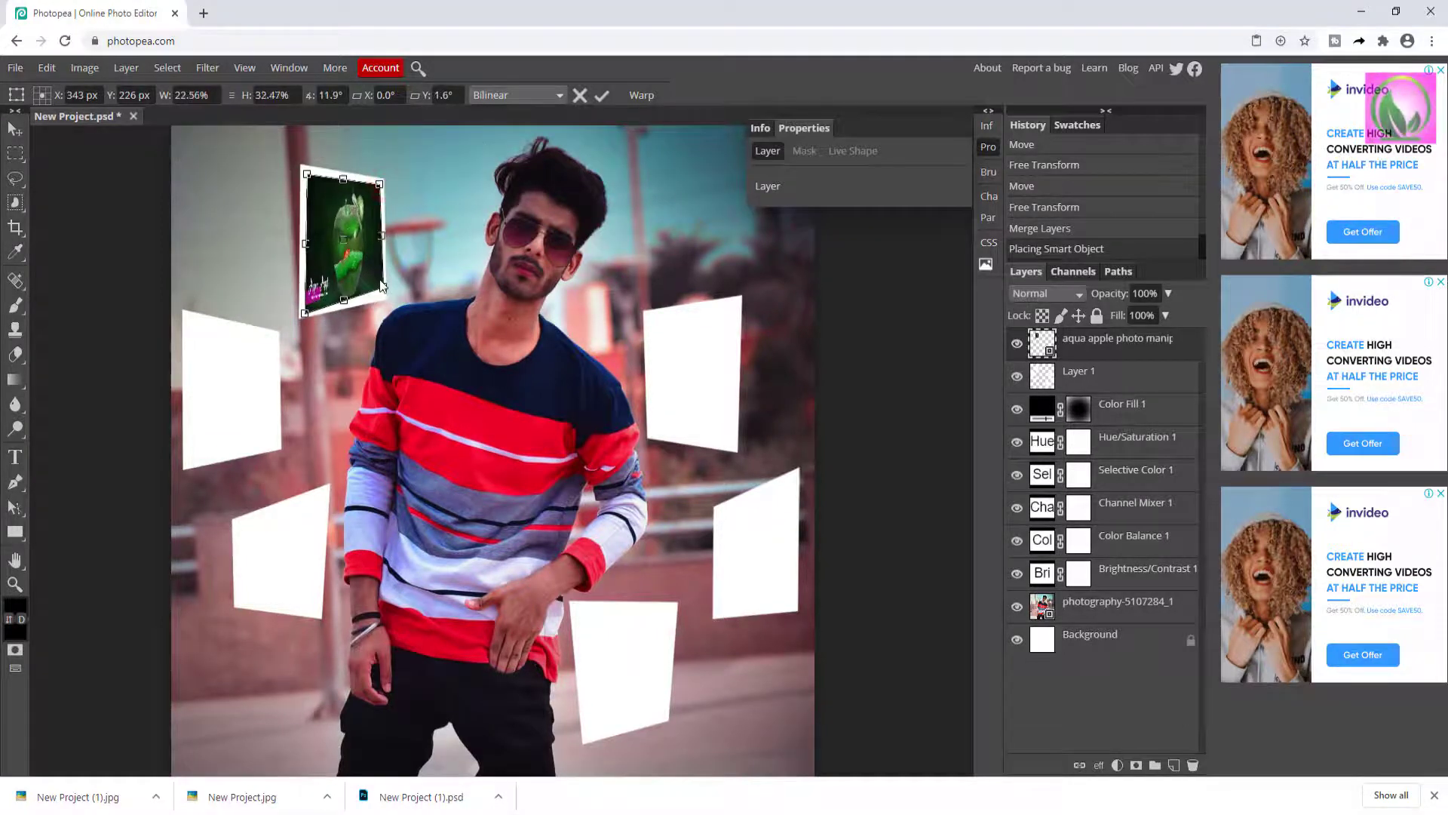
drag(381, 287, 381, 291)
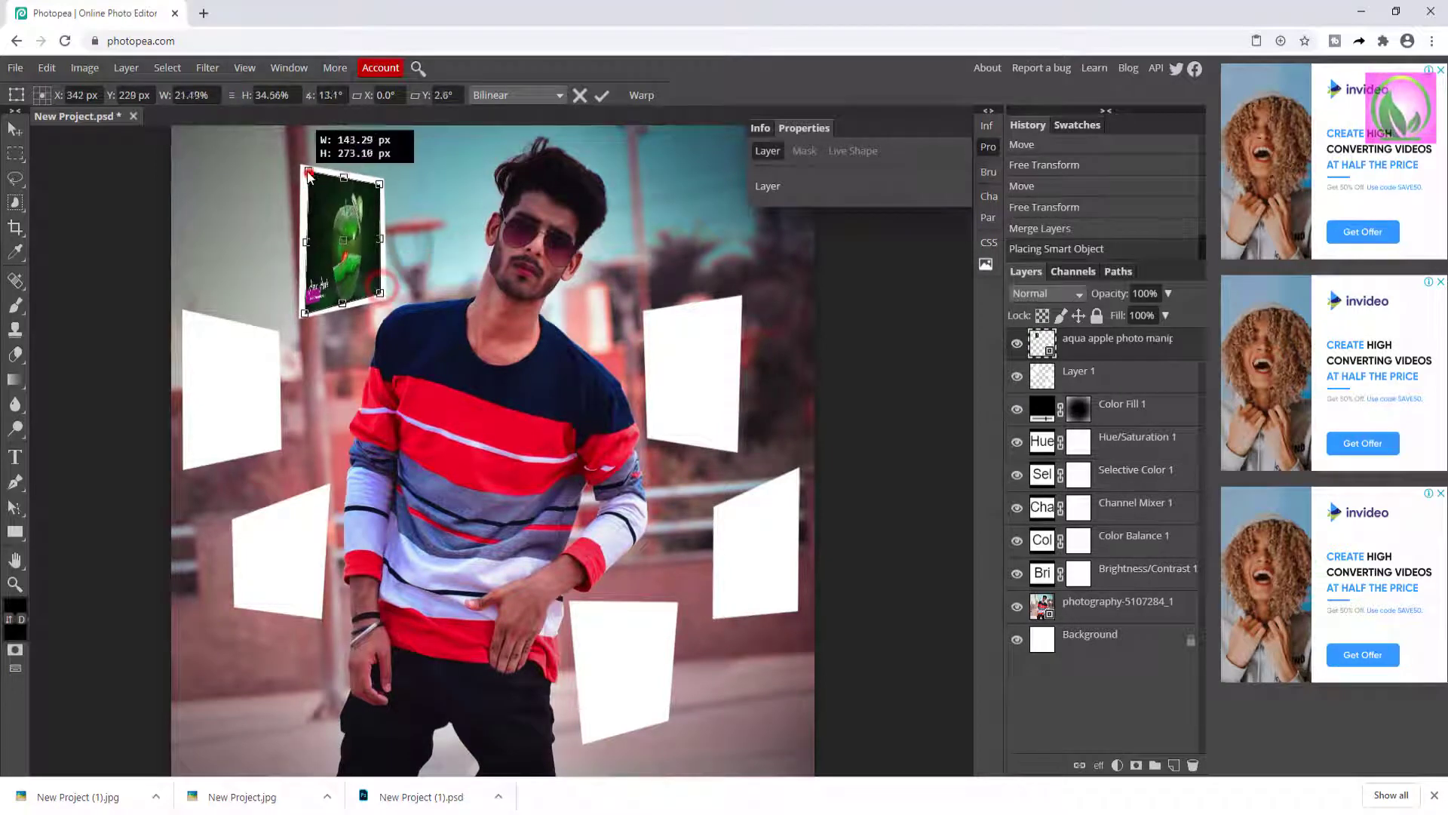
drag(308, 173, 306, 173)
click(601, 96)
Place the egg manipulation image, scale it down and move it over the middle frame on the man's left side of the picture.
click(464, 813)
drag(256, 132, 516, 638)
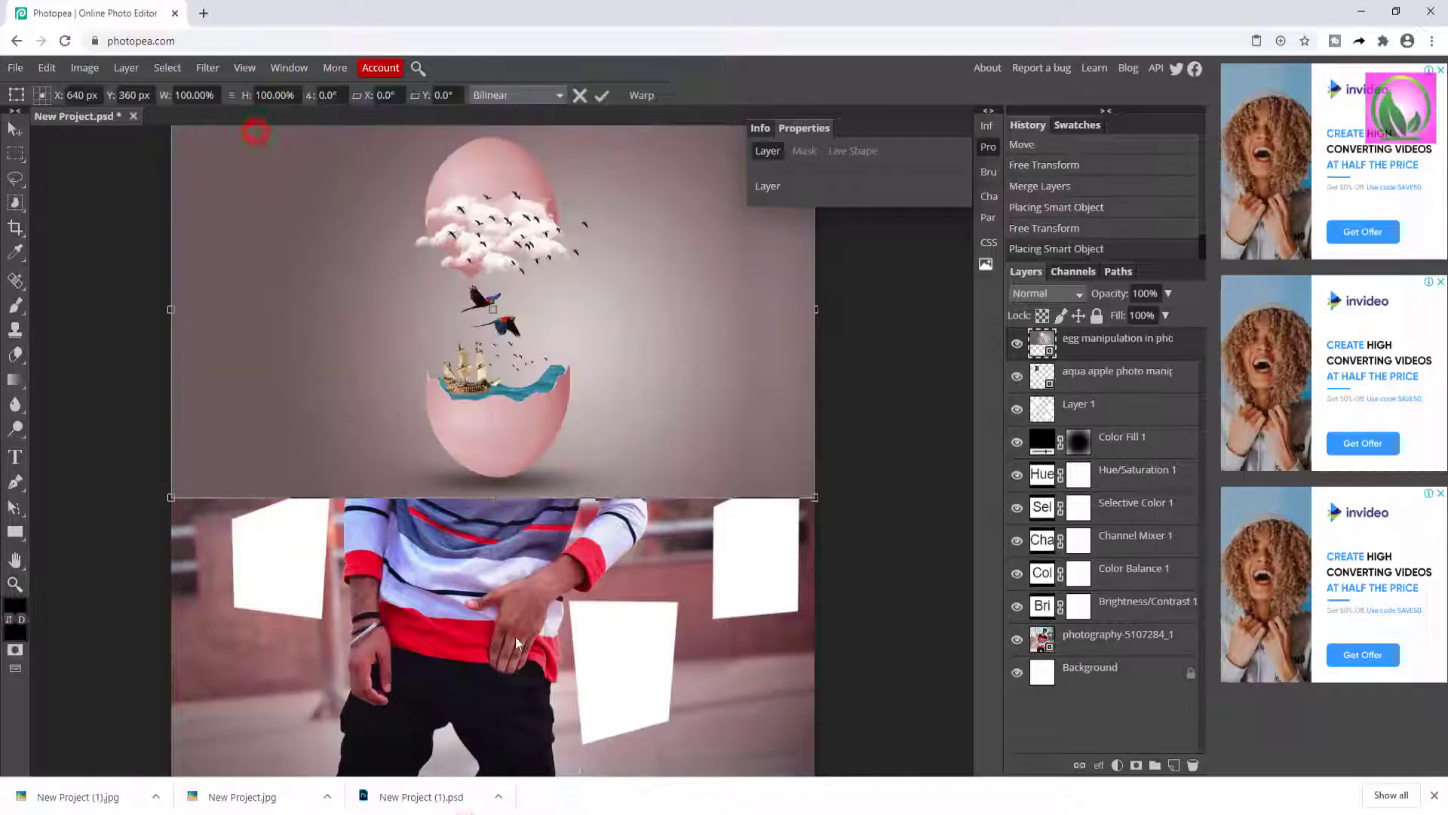
drag(813, 498, 586, 360)
drag(549, 320, 323, 427)
Distort the egg image's corners to match the middle-left frame, leaving a white border, and apply the transform.
drag(167, 360, 184, 315)
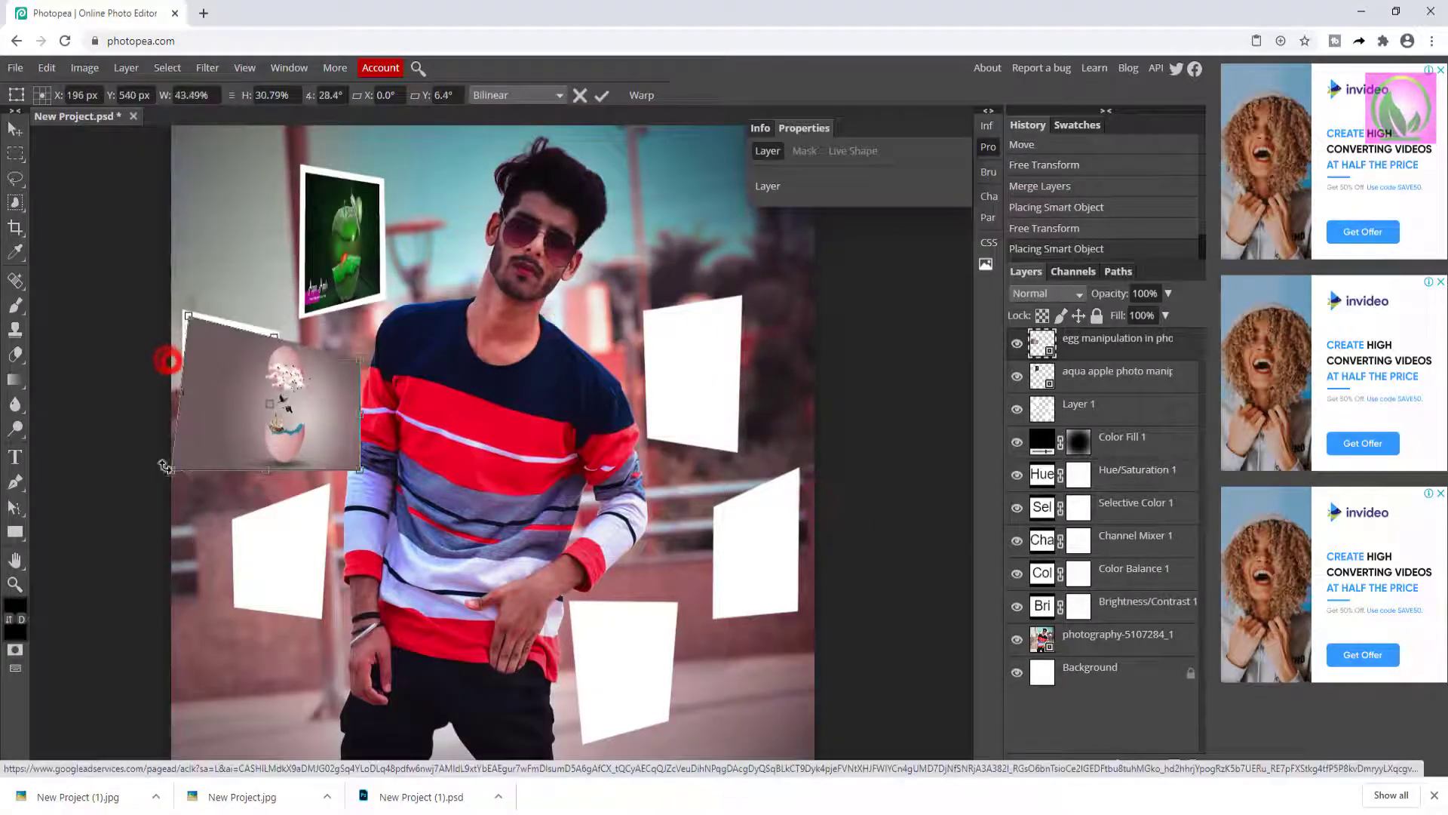
drag(169, 471, 193, 462)
drag(361, 362, 304, 344)
drag(360, 473, 284, 441)
drag(304, 344, 270, 337)
drag(285, 439, 275, 442)
drag(192, 464, 189, 466)
drag(270, 337, 274, 337)
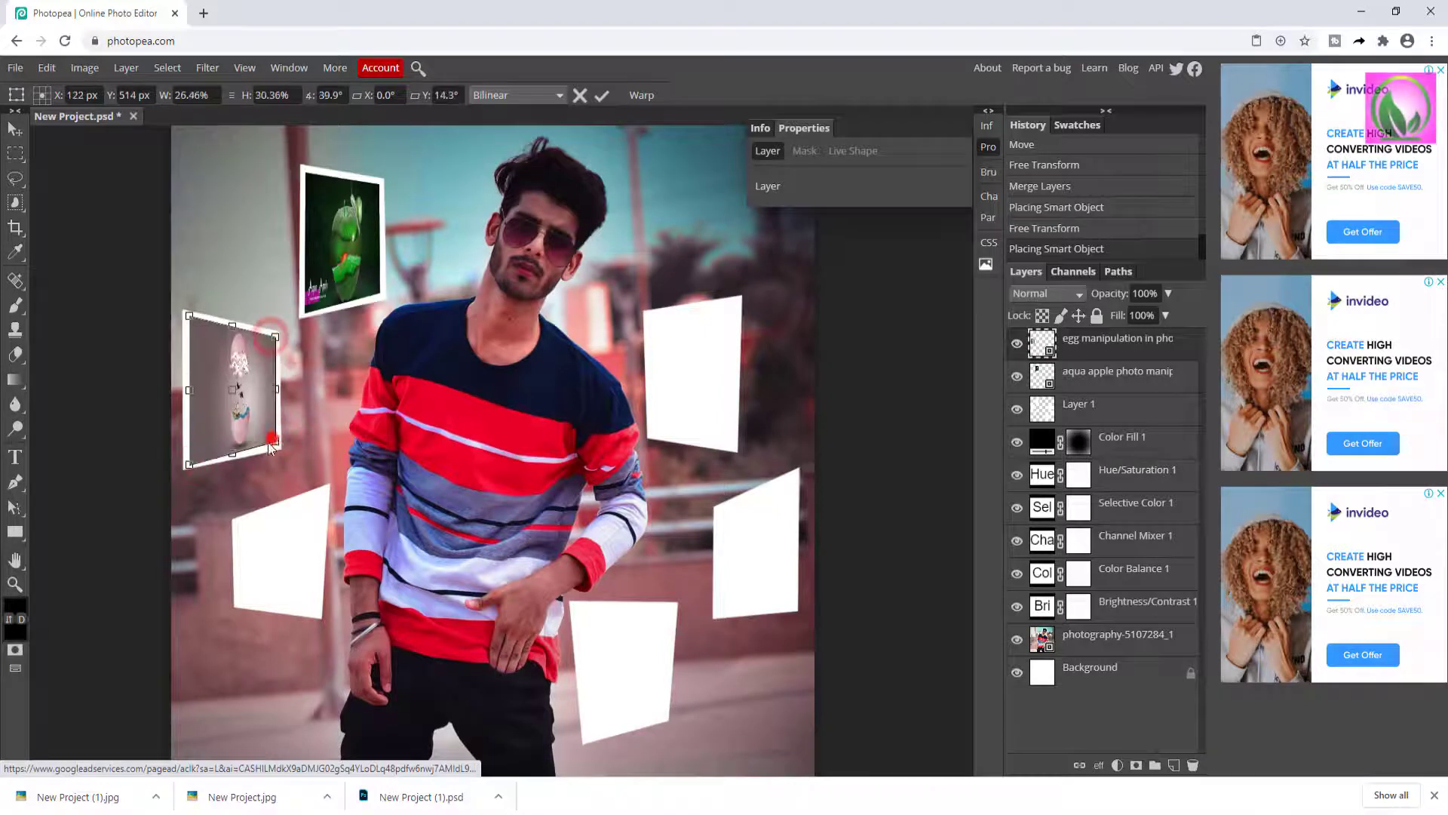
drag(271, 446, 230, 424)
click(602, 95)
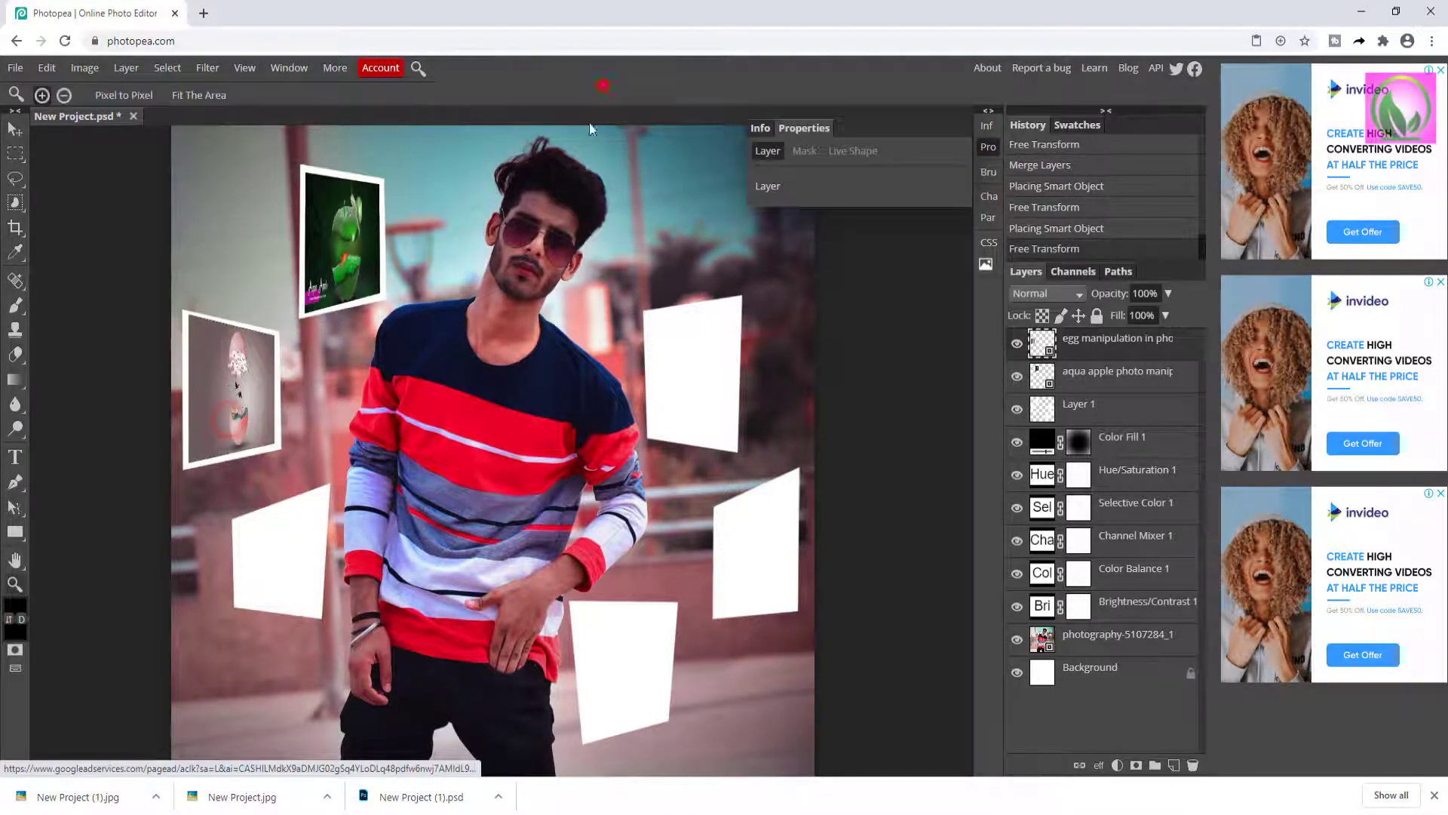
Place the f letter portrait image, scale it down and position it near the upper-right frame.
click(460, 813)
drag(329, 130, 513, 725)
drag(814, 498, 613, 379)
mouse_move(521, 332)
mouse_down()
mouse_move(651, 398)
mouse_move(545, 317)
mouse_up()
Distort the f letter portrait's corners to fit inside the upper-right frame's white border.
drag(729, 311, 734, 305)
drag(728, 425, 731, 441)
drag(543, 315, 610, 323)
drag(544, 424, 660, 434)
drag(610, 323, 650, 316)
drag(660, 434, 653, 432)
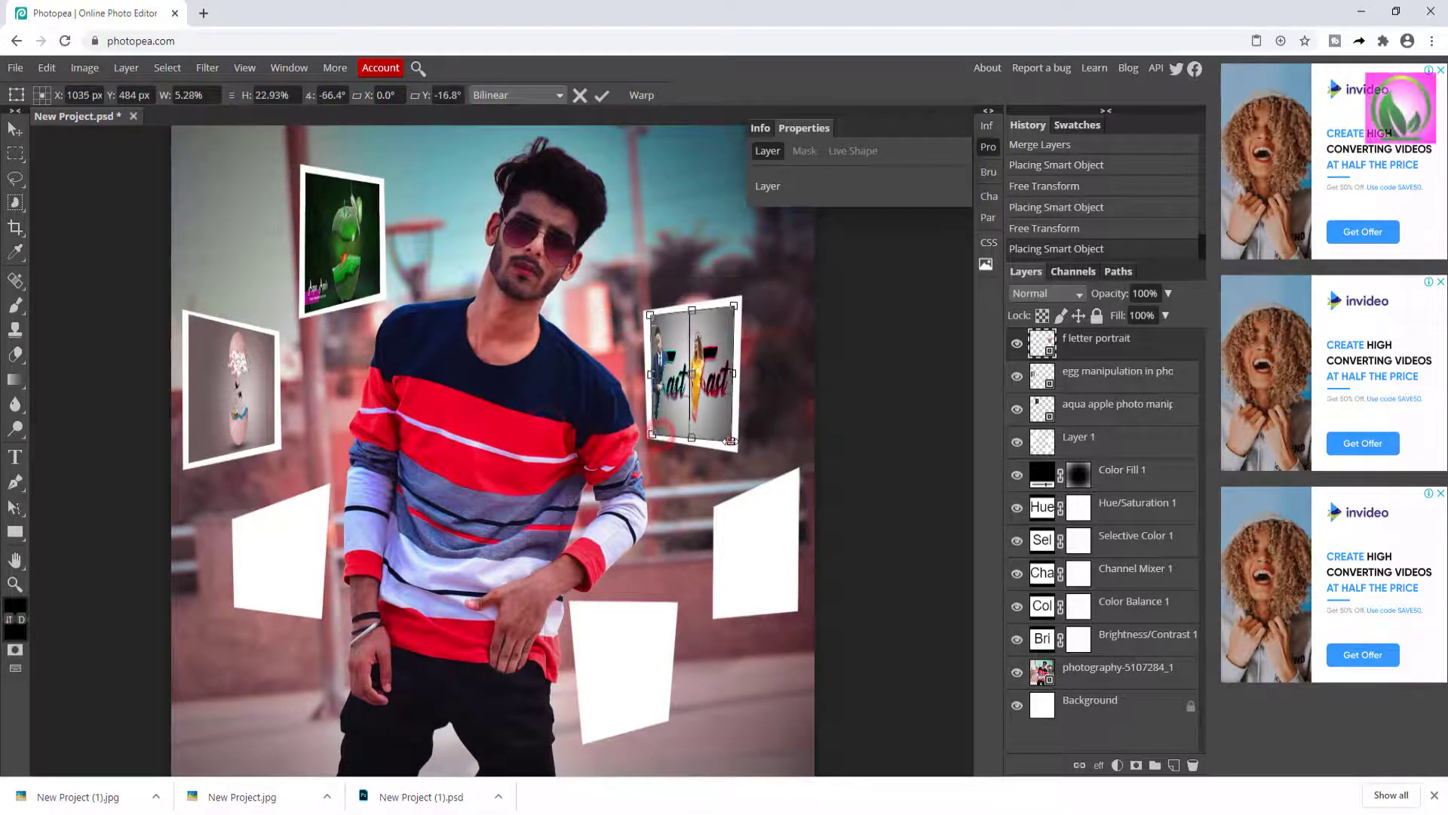
drag(734, 305, 733, 304)
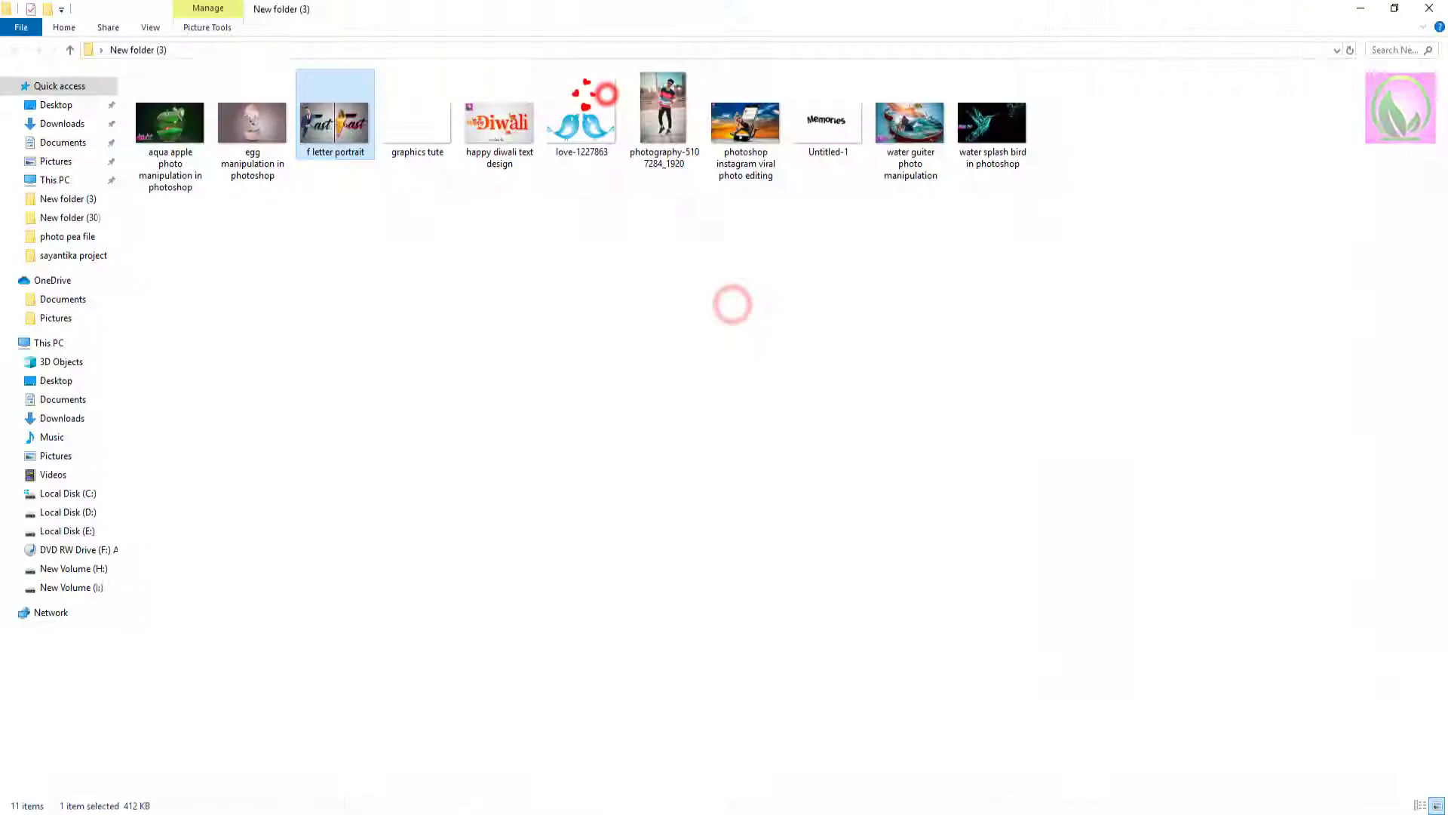
Place the happy diwali text design image and shrink and distort it to fit inside the middle-right frame.
drag(500, 136, 574, 632)
drag(814, 495, 748, 568)
drag(775, 521, 792, 482)
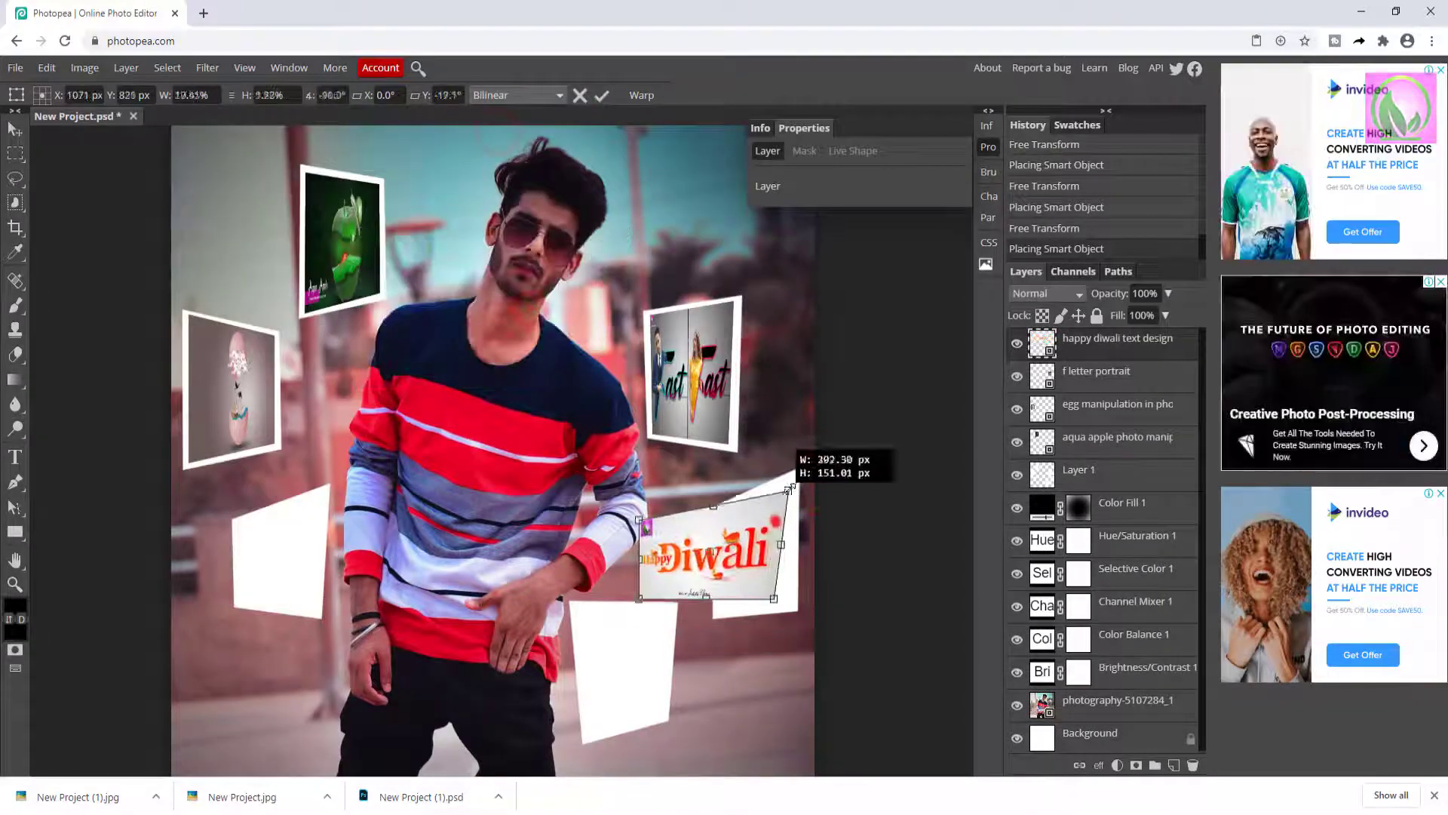
drag(774, 600, 791, 600)
drag(640, 520, 675, 514)
drag(643, 601, 710, 605)
drag(677, 506, 721, 511)
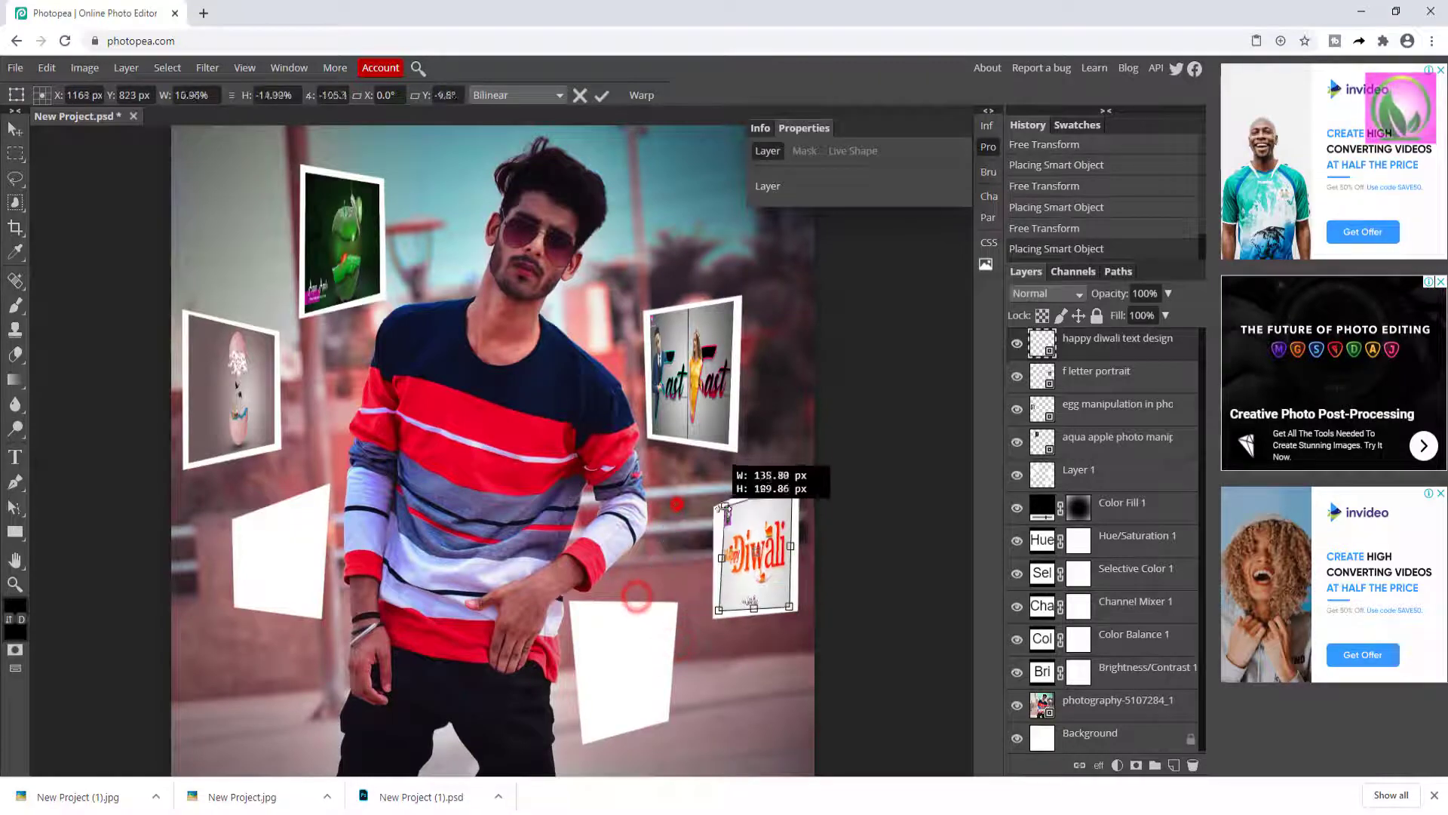
drag(791, 607, 792, 604)
drag(792, 486, 792, 479)
drag(719, 609, 721, 611)
click(601, 95)
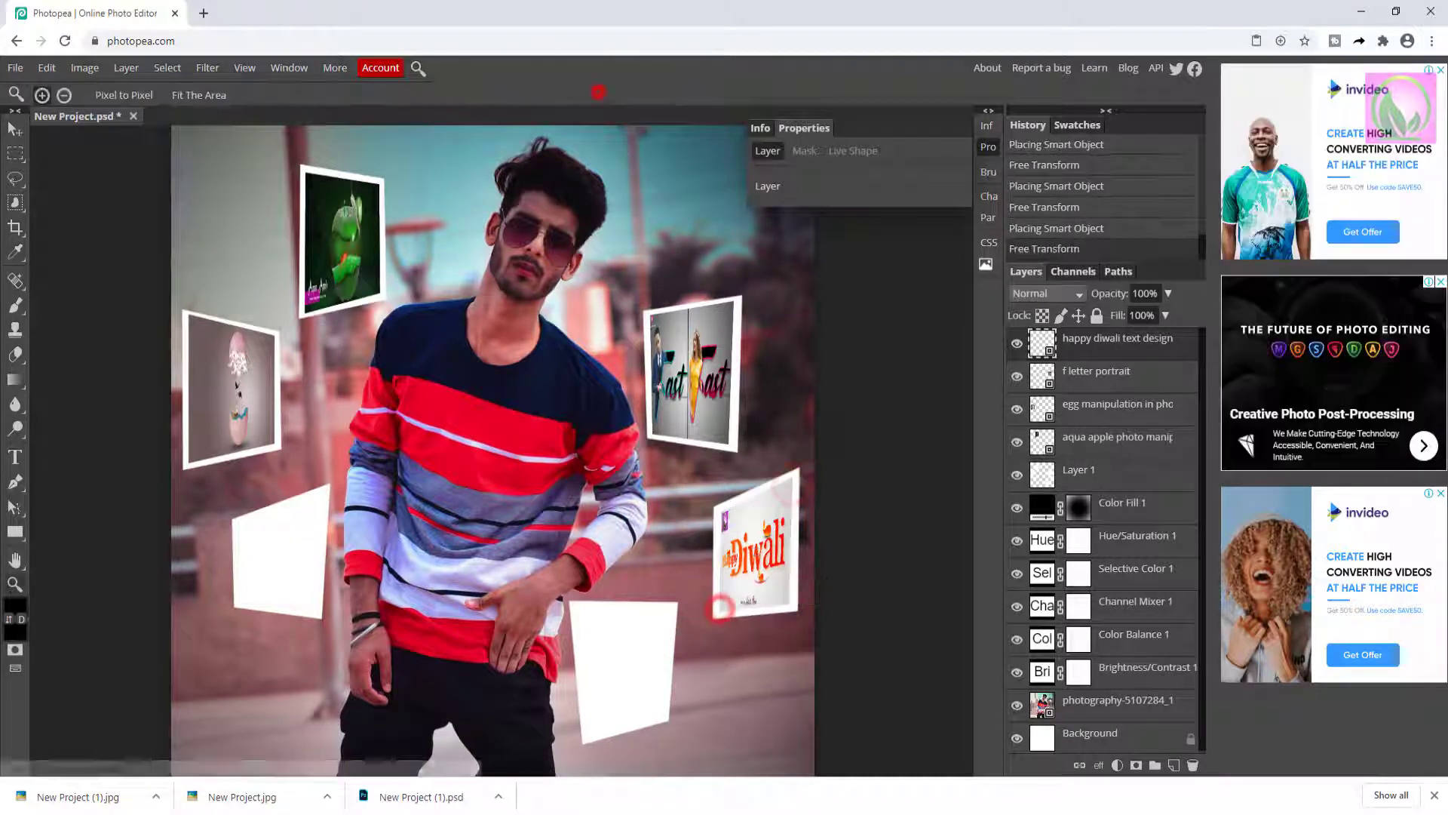
Place the photoshop instagram viral photo editing image, scale it down and move it over the lowest frame beside the man's hand.
key(alt+Tab)
drag(740, 143, 381, 404)
drag(815, 497, 589, 335)
drag(521, 317, 607, 673)
Distort the instagram image's corners to fit inside the lowest right-hand frame and apply the transform.
drag(657, 620, 670, 608)
drag(658, 713, 661, 717)
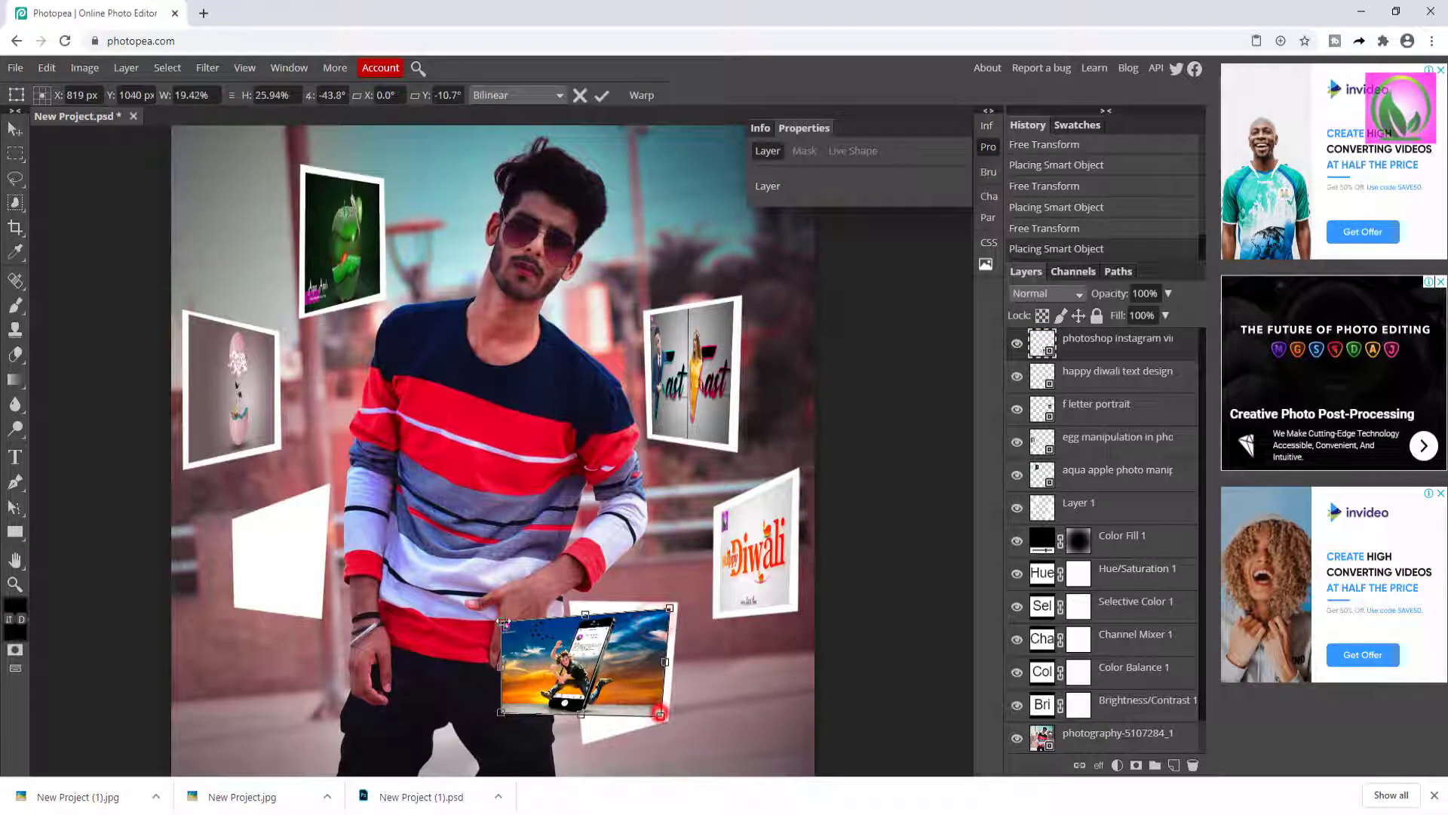
drag(501, 623, 581, 614)
drag(502, 712, 587, 736)
drag(670, 608, 673, 610)
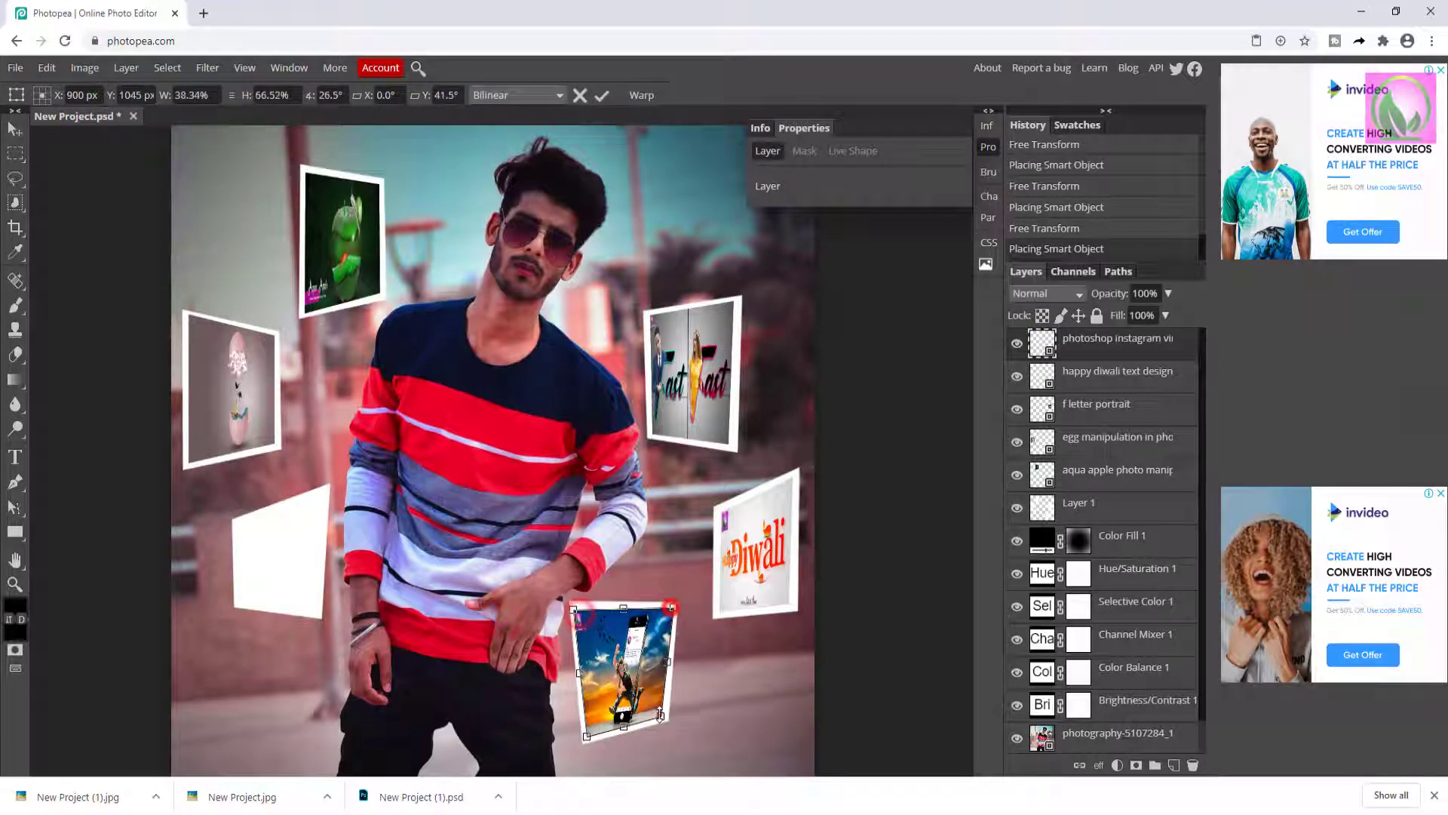
drag(661, 717, 664, 719)
drag(674, 610, 672, 609)
click(603, 95)
Place the water guiter photo manipulation image, scale it down and move it over the empty lower-left frame.
key(alt+Tab)
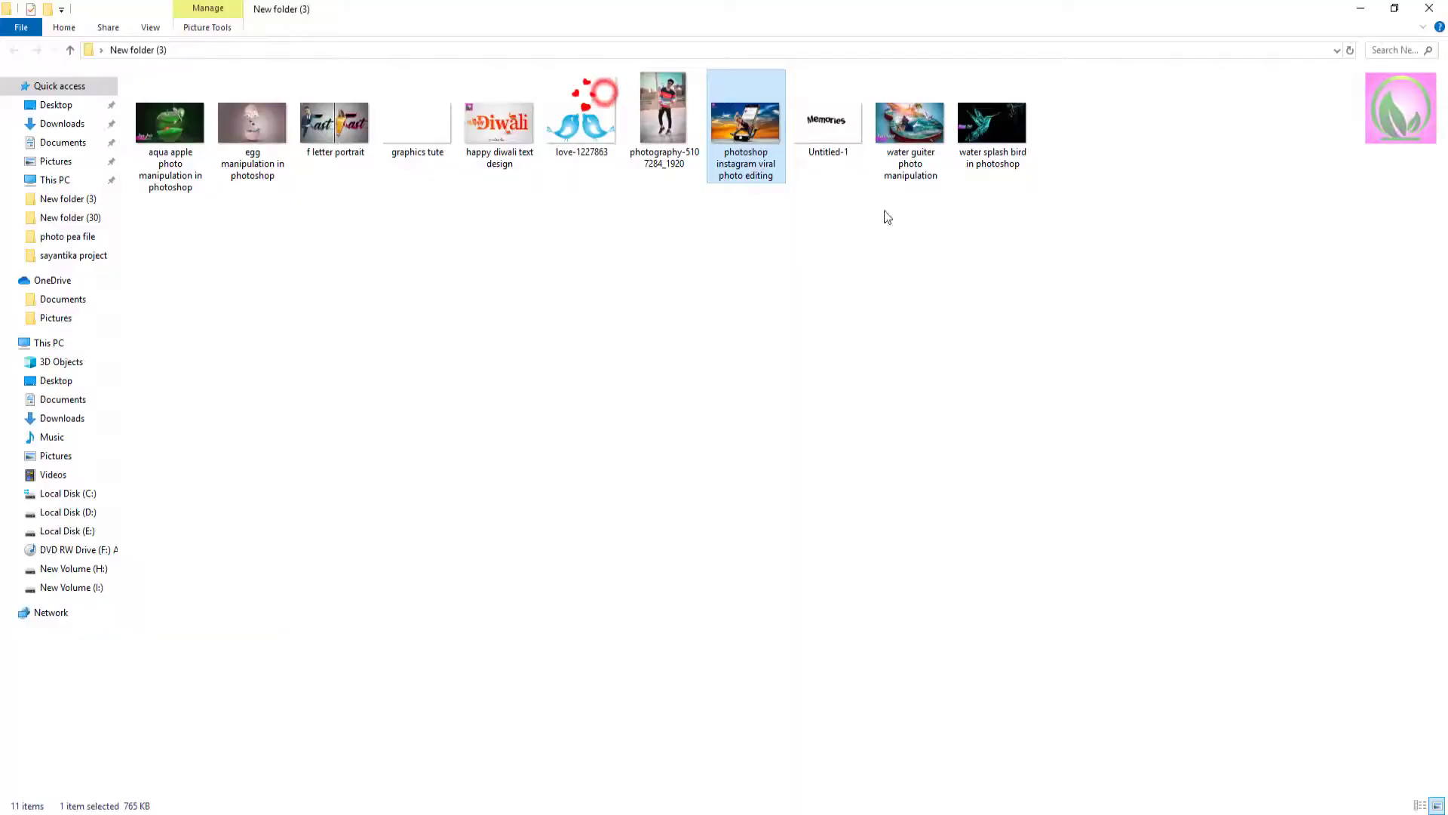
drag(913, 130, 566, 543)
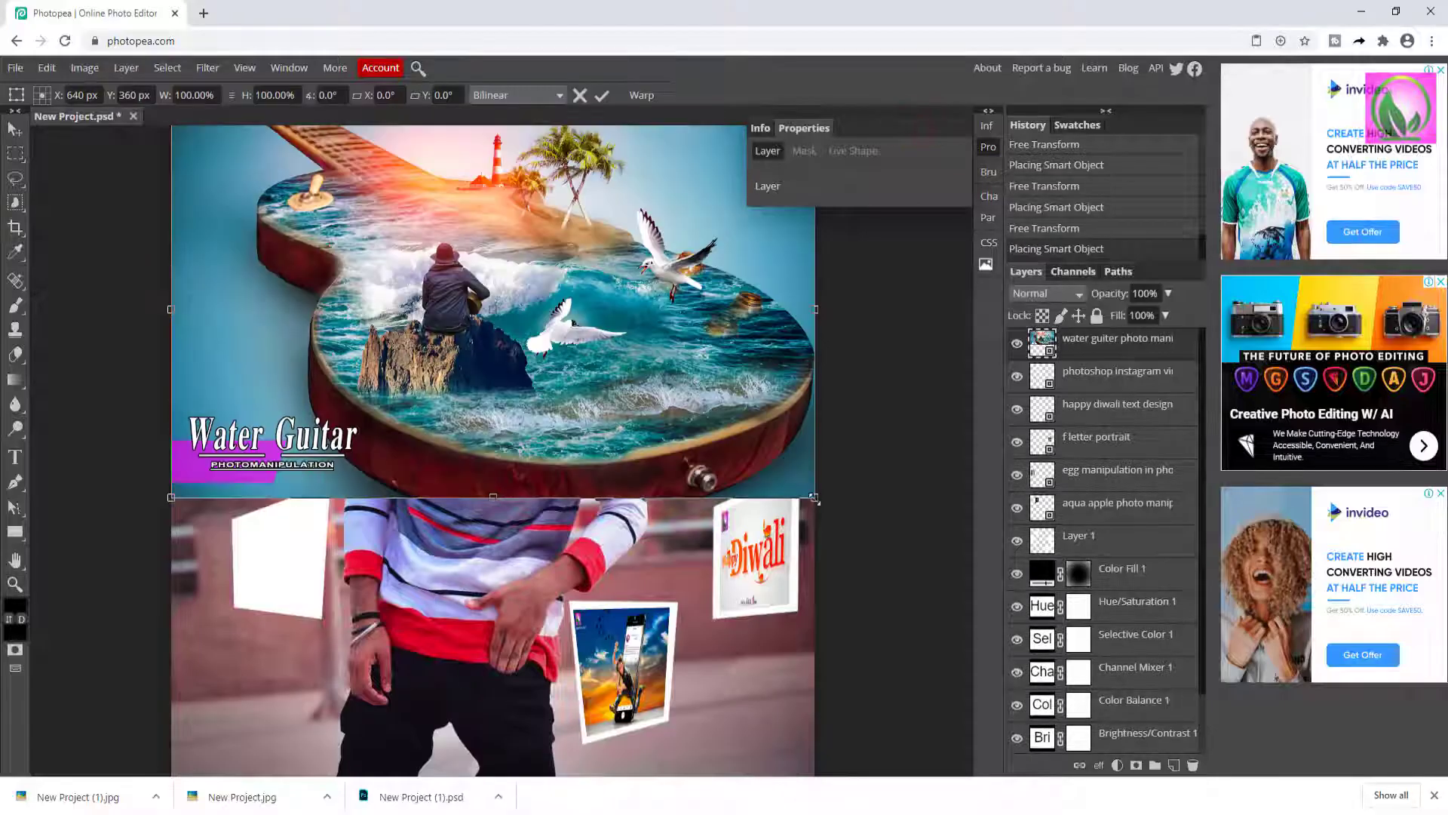
drag(814, 499, 578, 363)
drag(555, 299, 320, 499)
Distort the water guitar image's corners to fit inside the lower-left frame and apply the transform.
drag(329, 624, 313, 602)
drag(157, 521, 232, 535)
drag(157, 625, 241, 603)
drag(232, 536, 325, 491)
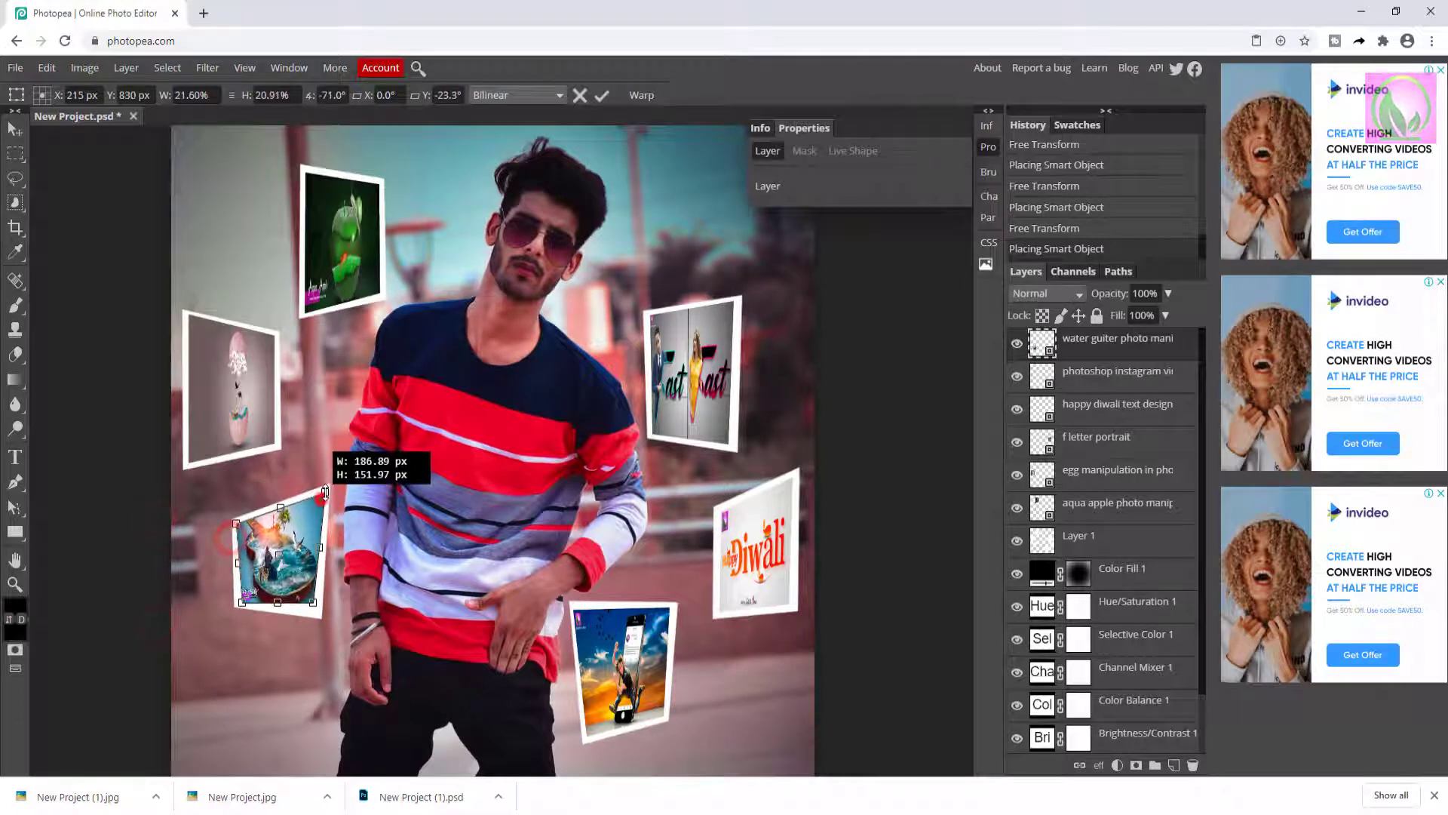
drag(313, 602, 315, 611)
drag(236, 523, 241, 522)
drag(241, 603, 243, 604)
click(602, 95)
Merge the six placed images with Layer 1 into a single layer and check it by toggling its visibility.
click(12, 583)
alt+click(382, 618)
shift+click(1087, 538)
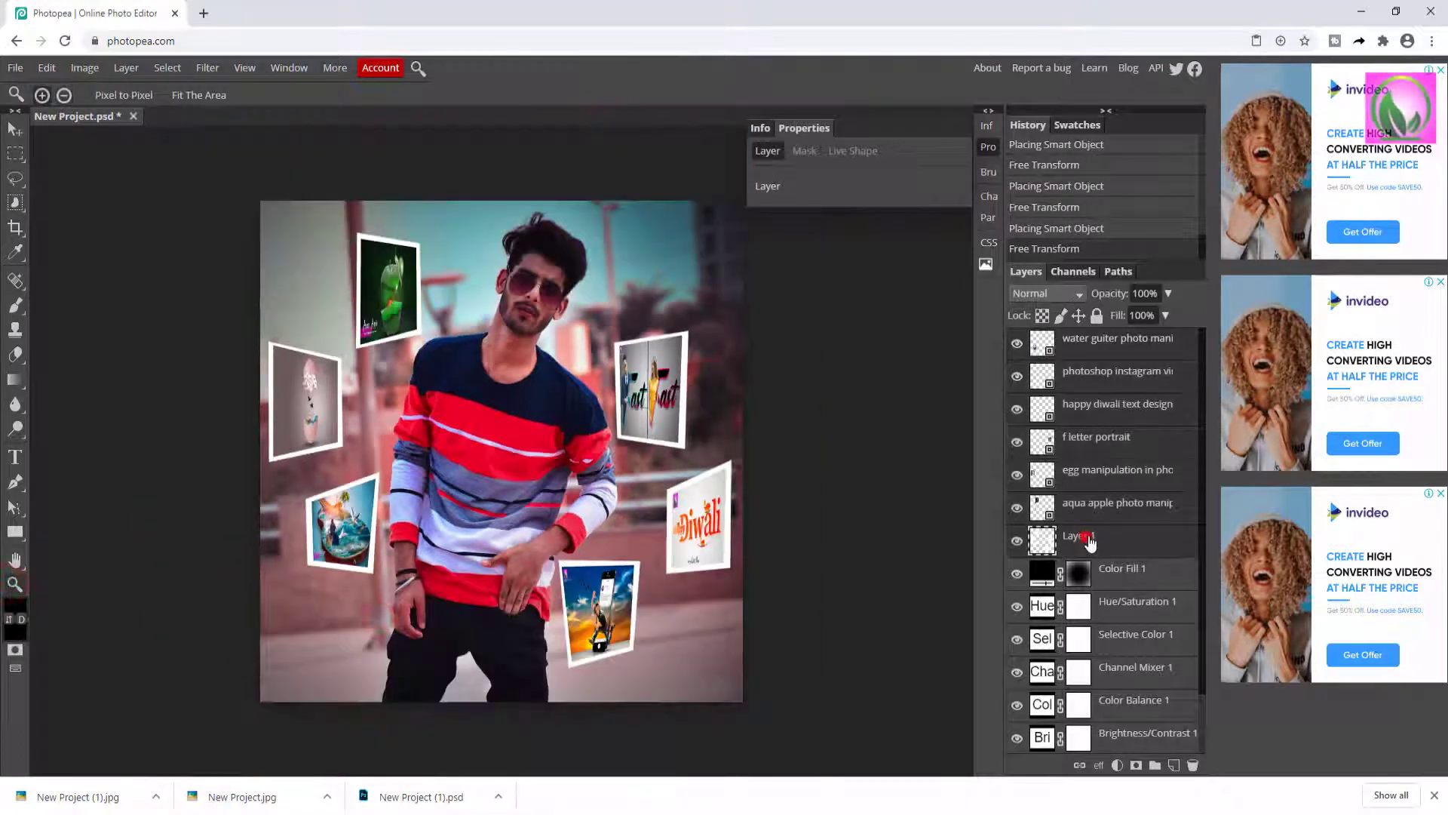
key(ctrl+e)
click(1017, 343)
click(1017, 343)
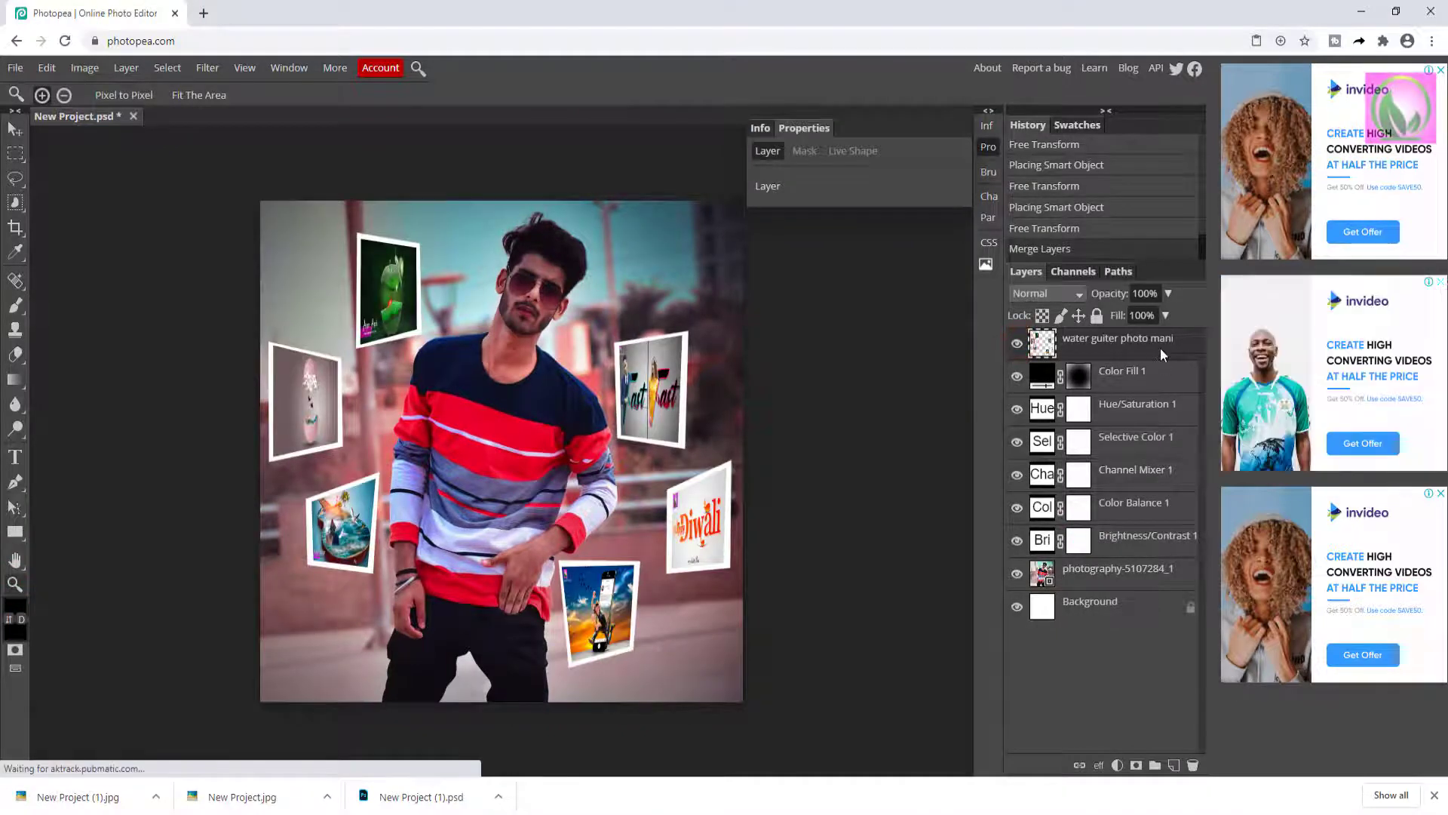
Duplicate the merged frames layer and apply a Motion Blur with angle 0° and distance 19 px to the copy.
key(ctrl+j)
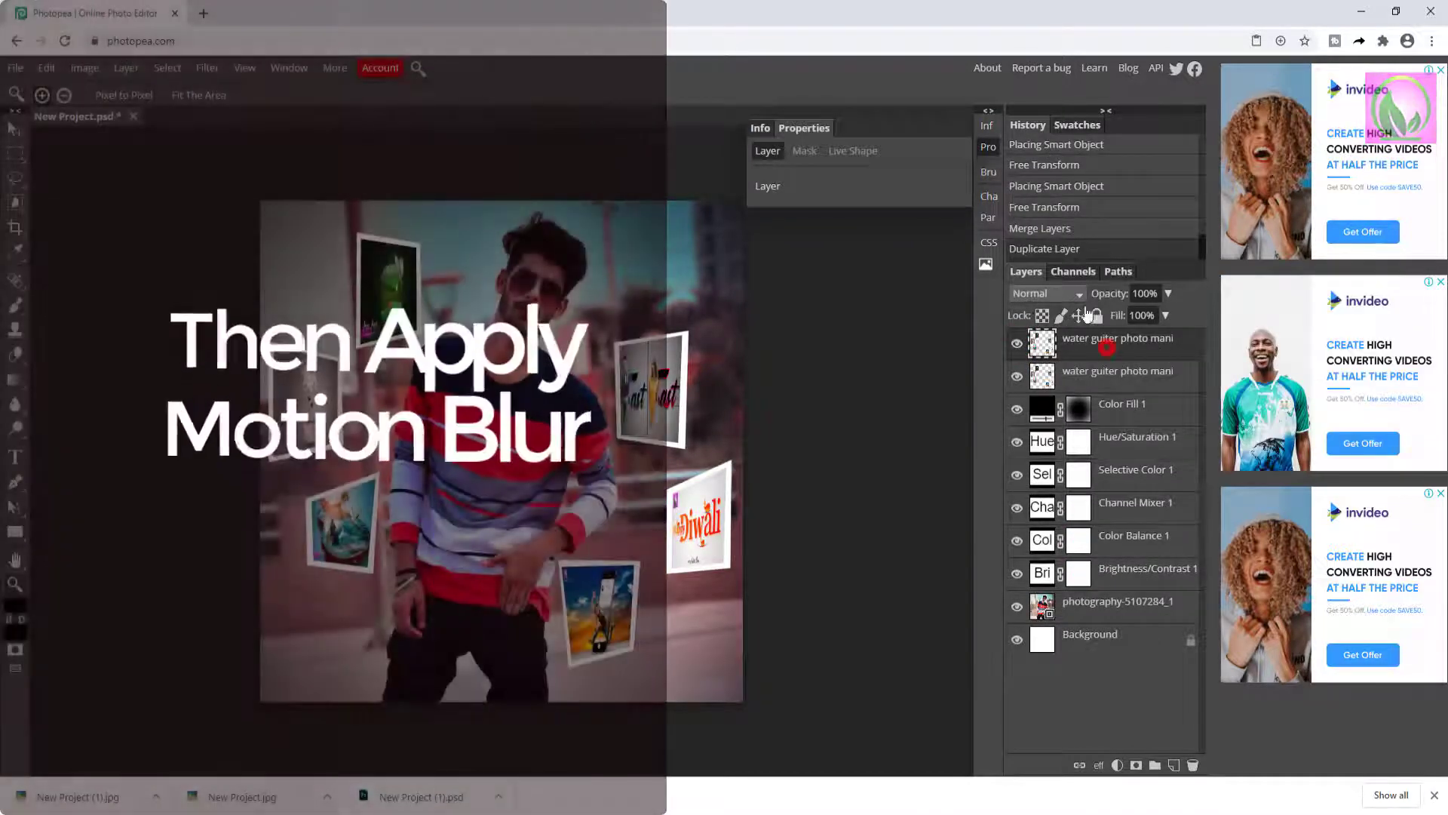
click(207, 67)
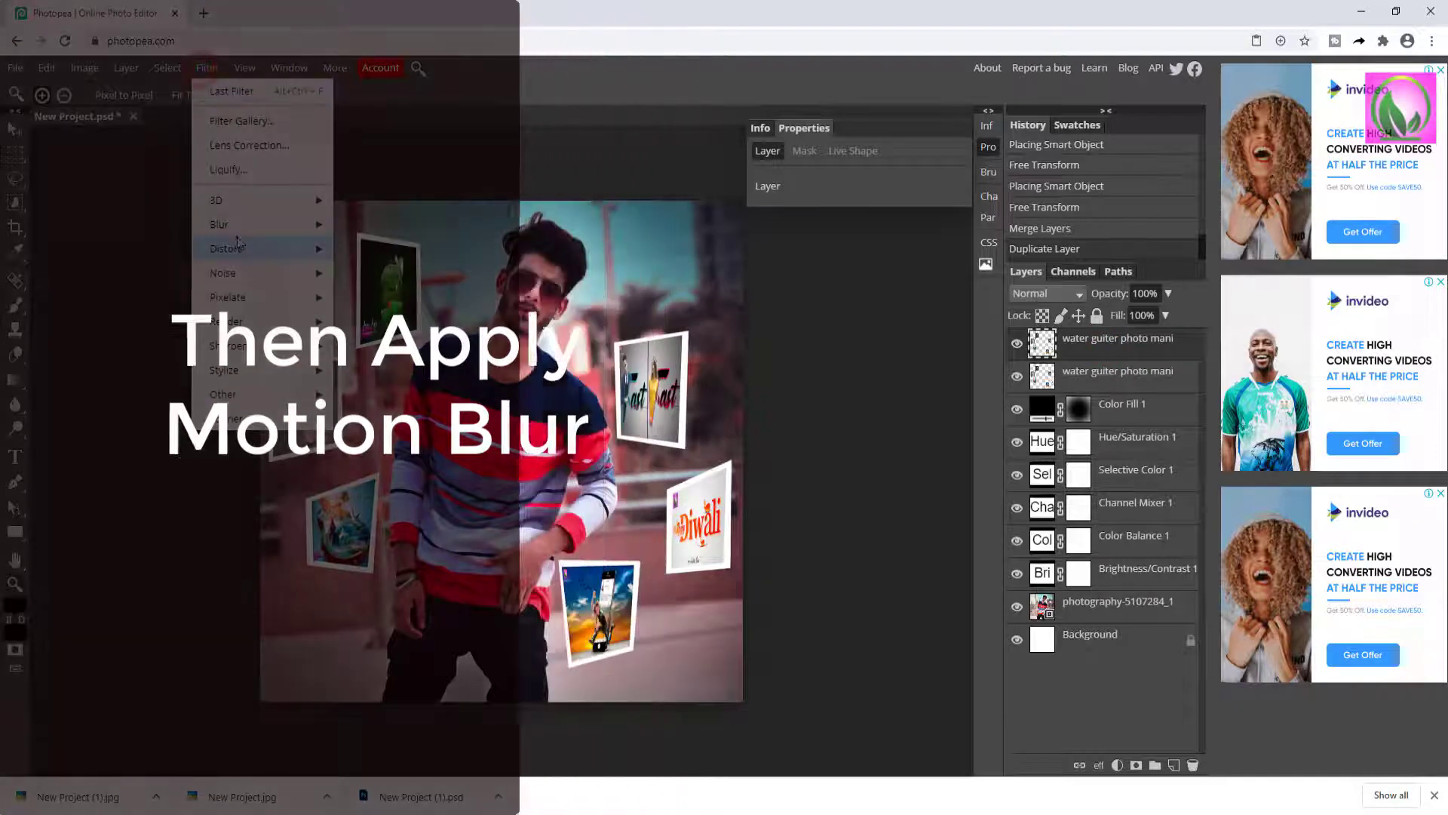
mouse_move(237, 224)
click(391, 369)
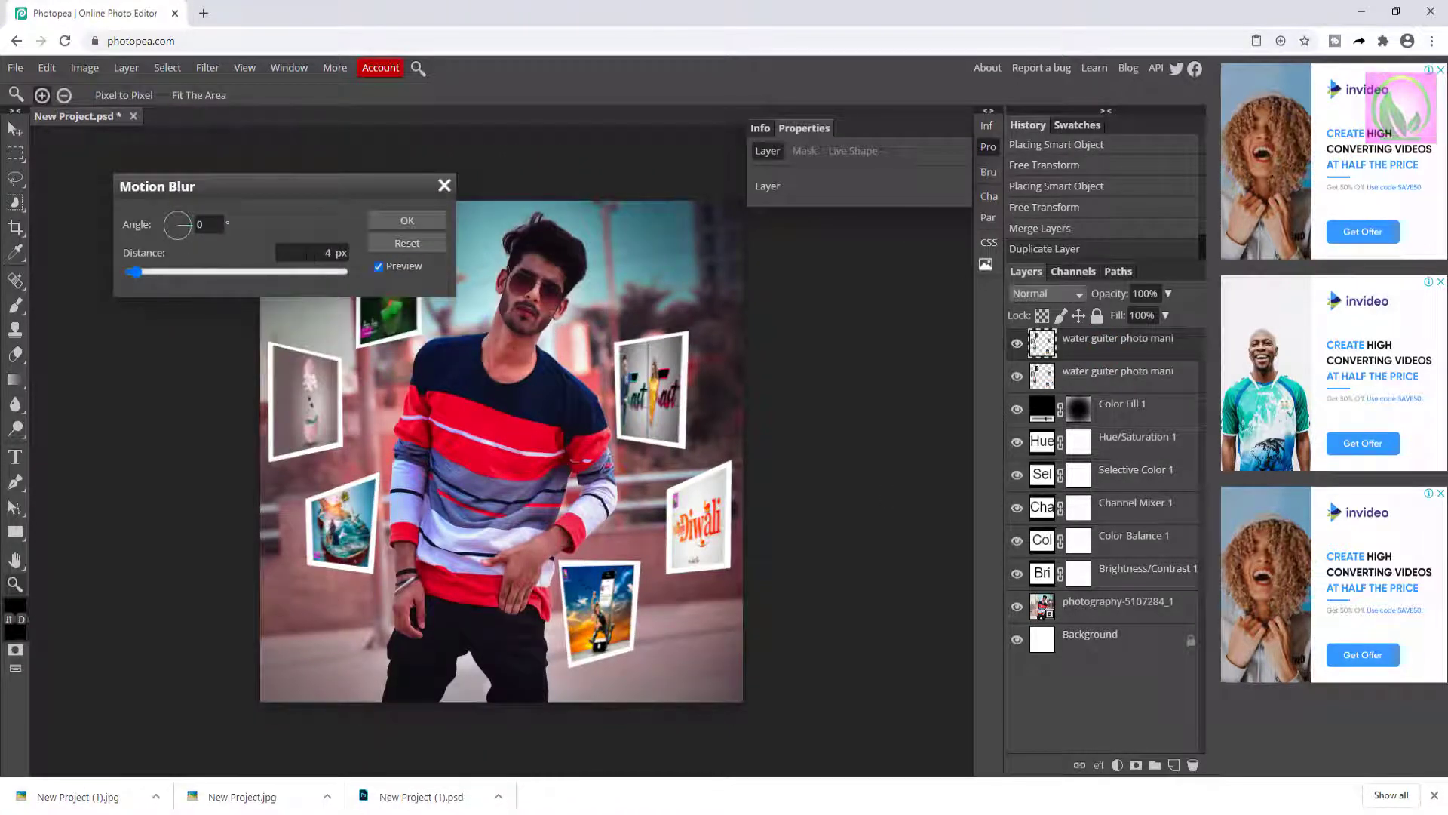
drag(140, 275, 170, 276)
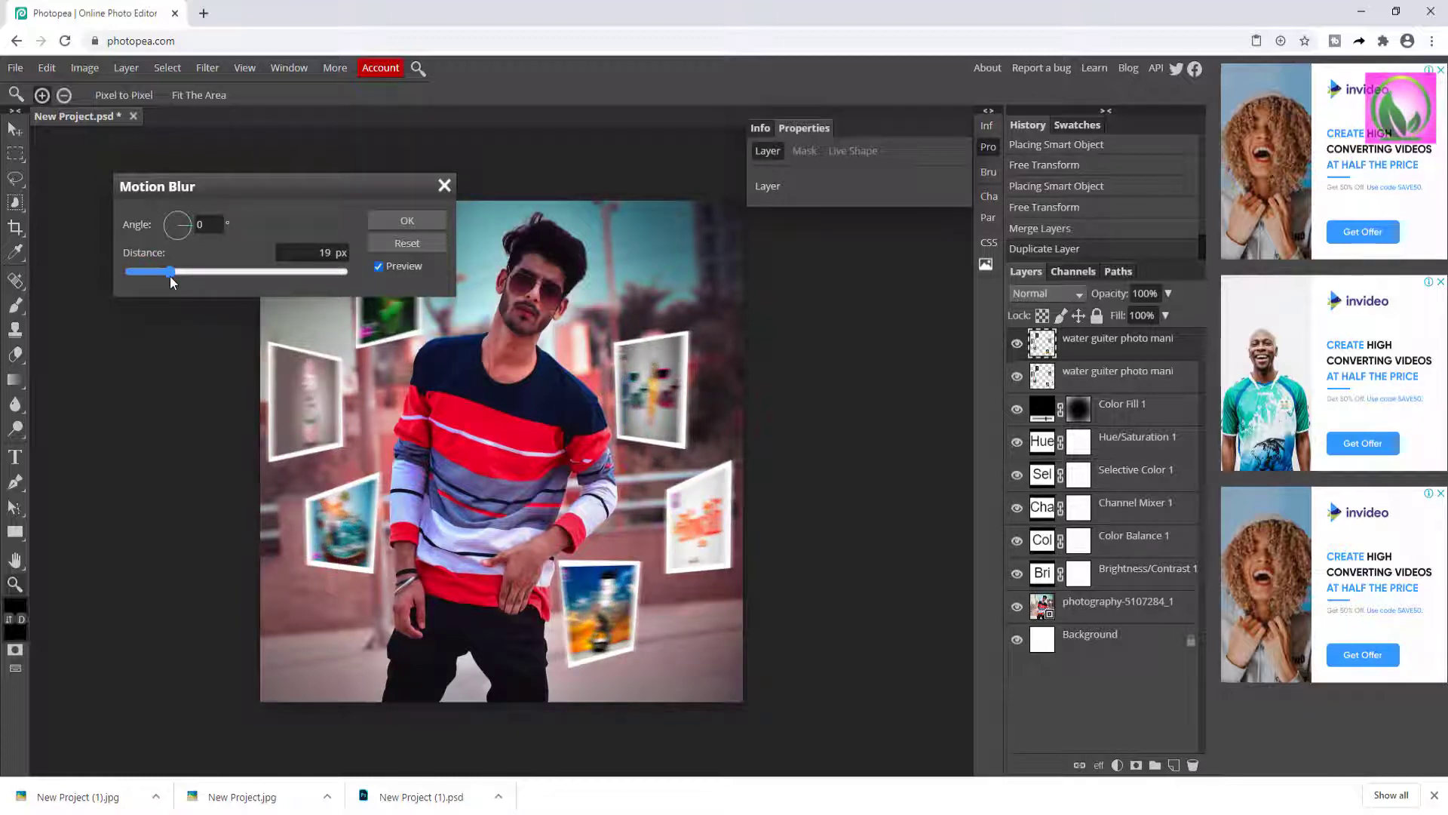
click(397, 221)
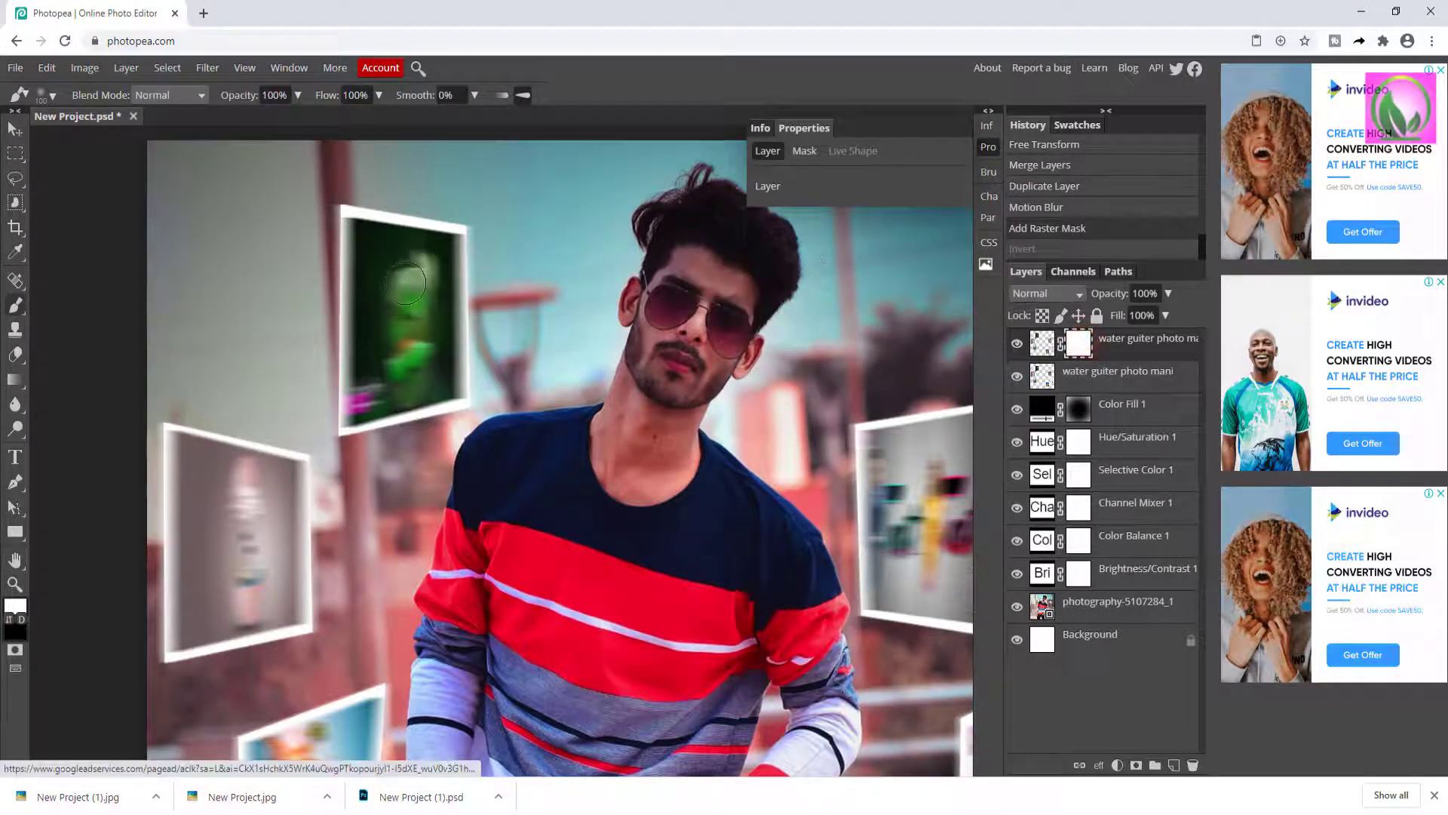
Set the brush colour to black and paint on the blurred layer's mask over the aqua apple picture to bring back its sharpness.
drag(404, 282, 402, 306)
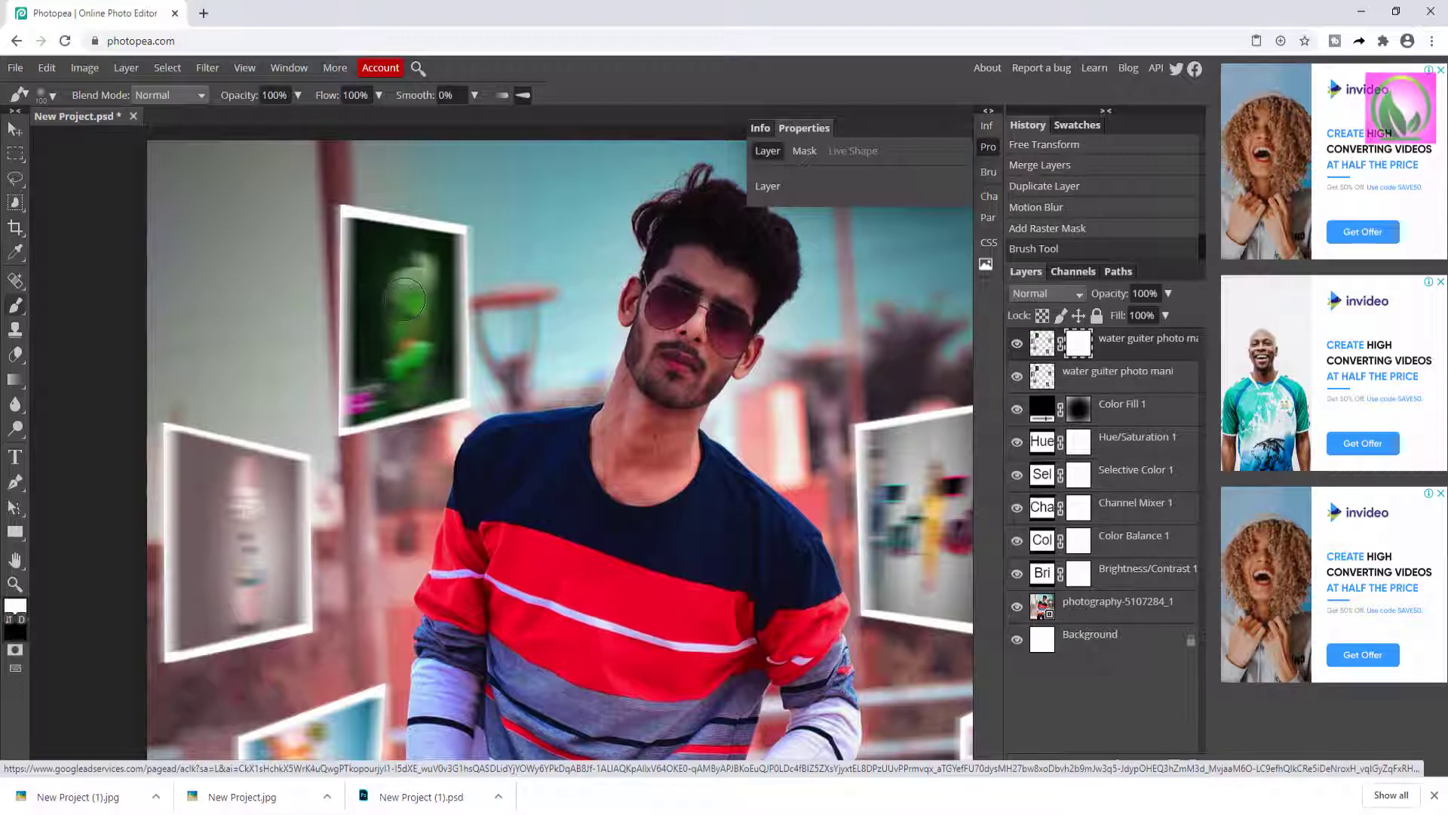
click(12, 607)
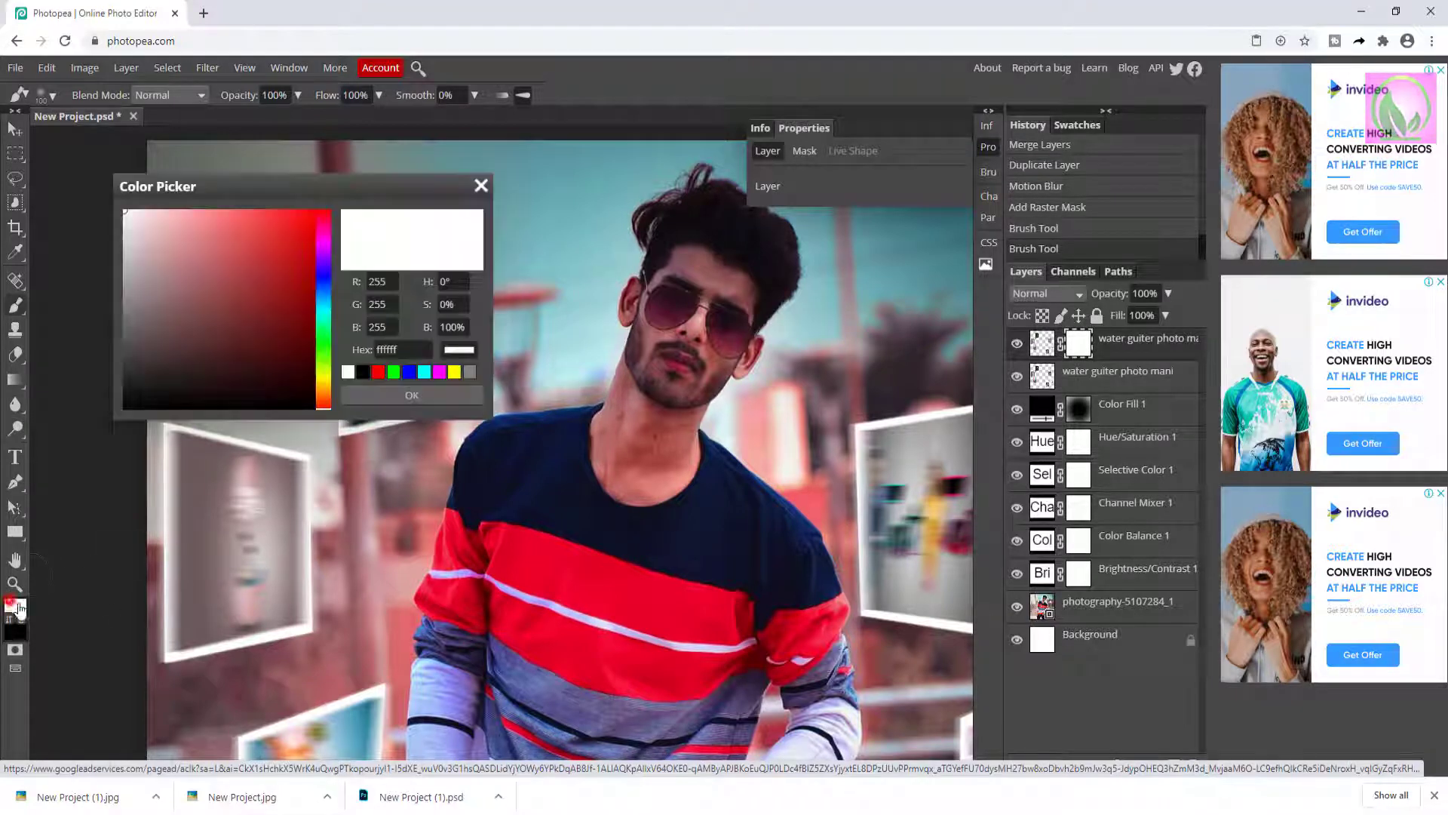
click(290, 377)
click(412, 396)
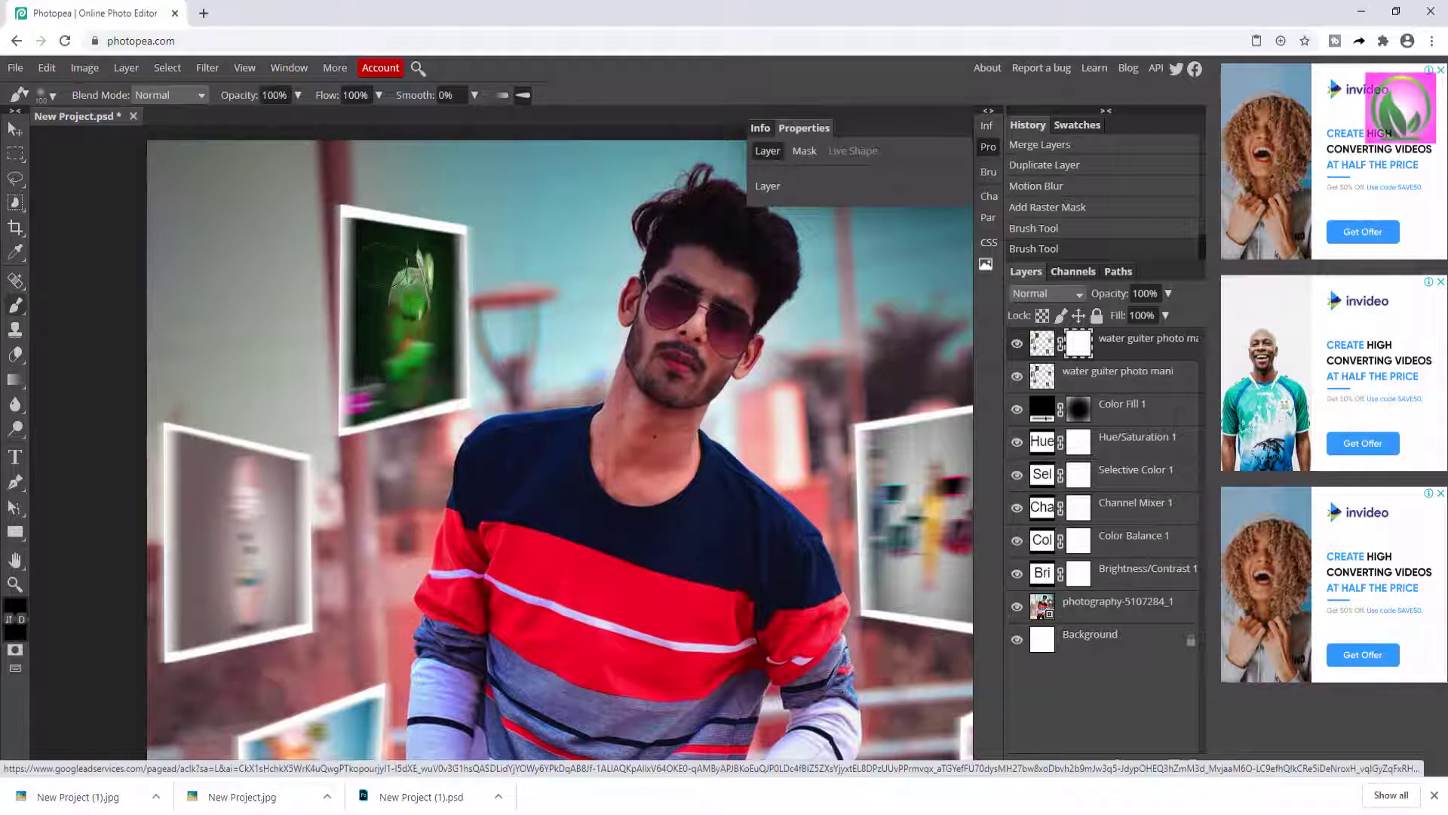
drag(398, 382, 365, 395)
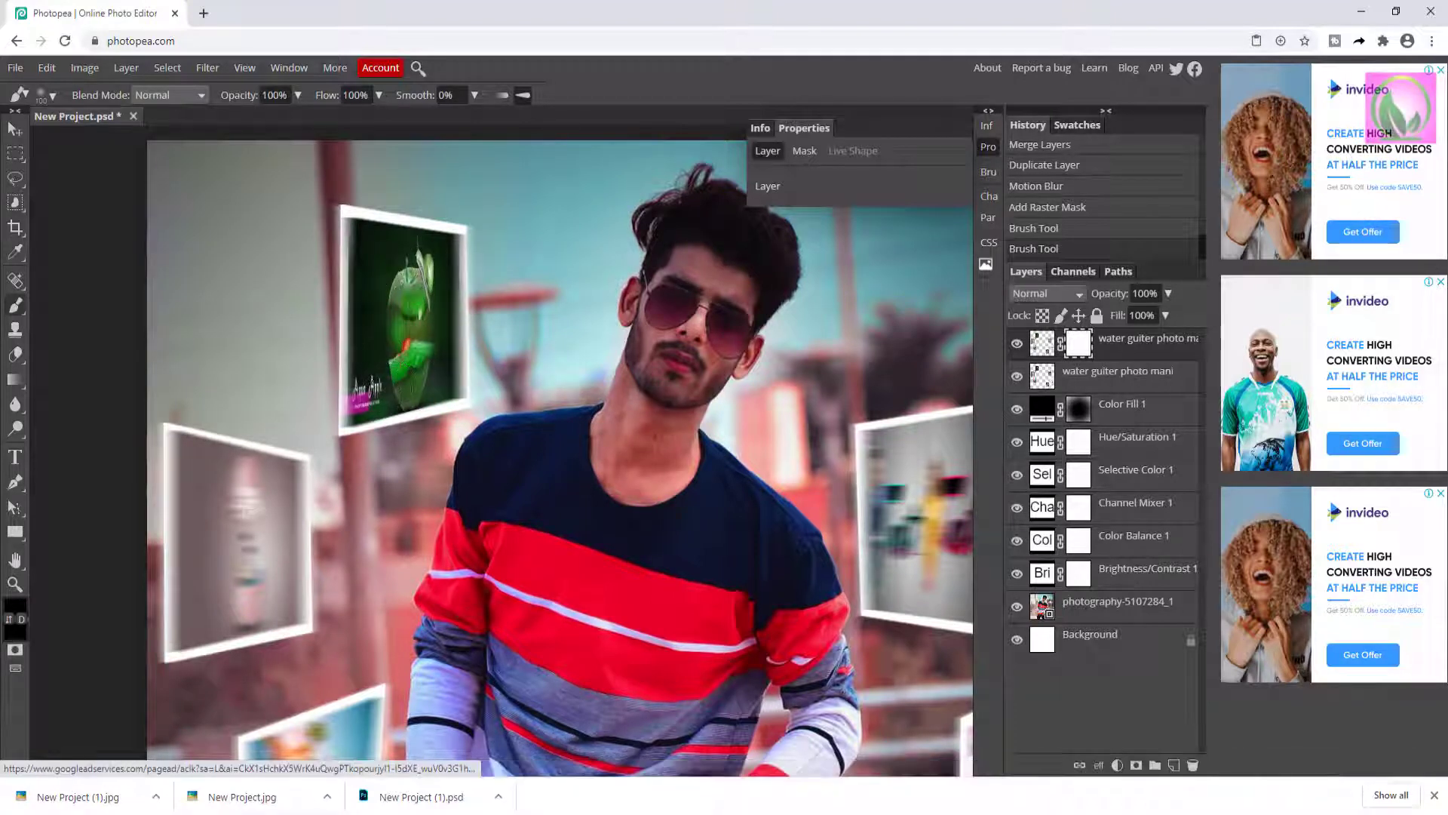
Paint black on the blurred layer's mask over the egg, water guitar, Instagram phone, Happy Diwali and F letter pictures to restore their sharpness.
mouse_move(287, 528)
mouse_down()
mouse_move(249, 543)
mouse_move(234, 521)
mouse_move(249, 478)
mouse_up()
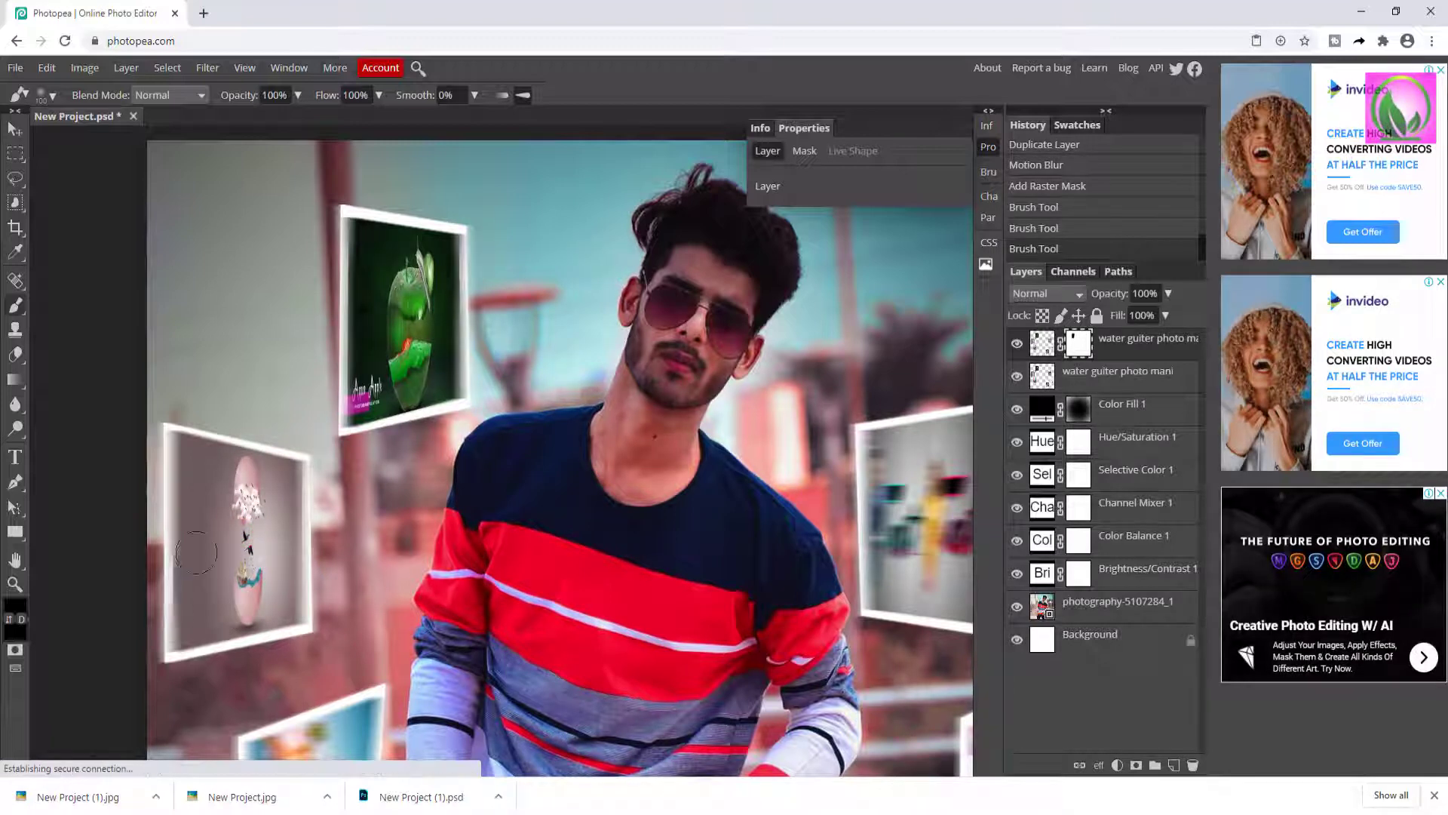
scroll(252, 614, down, 5)
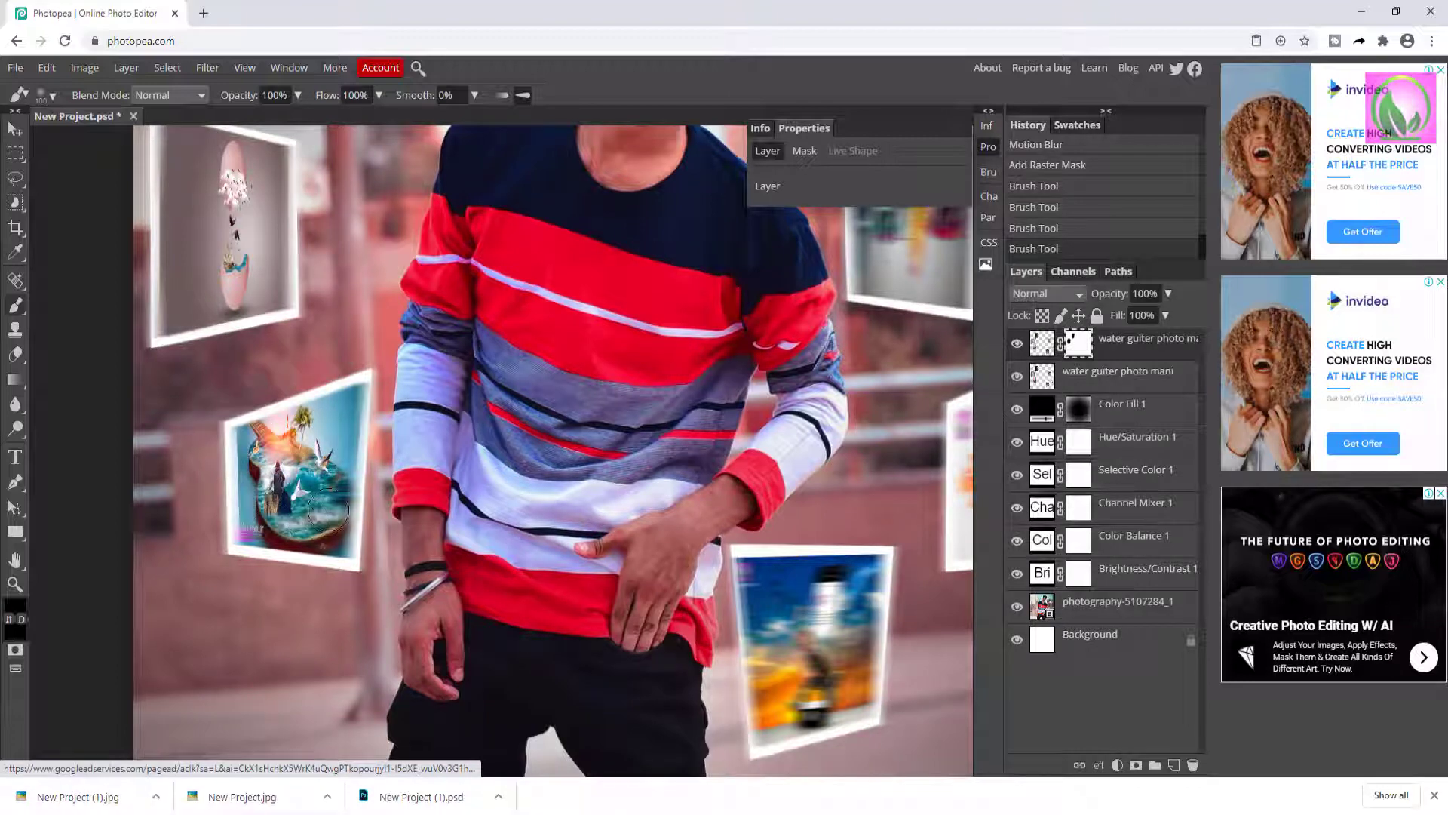
drag(726, 544, 345, 312)
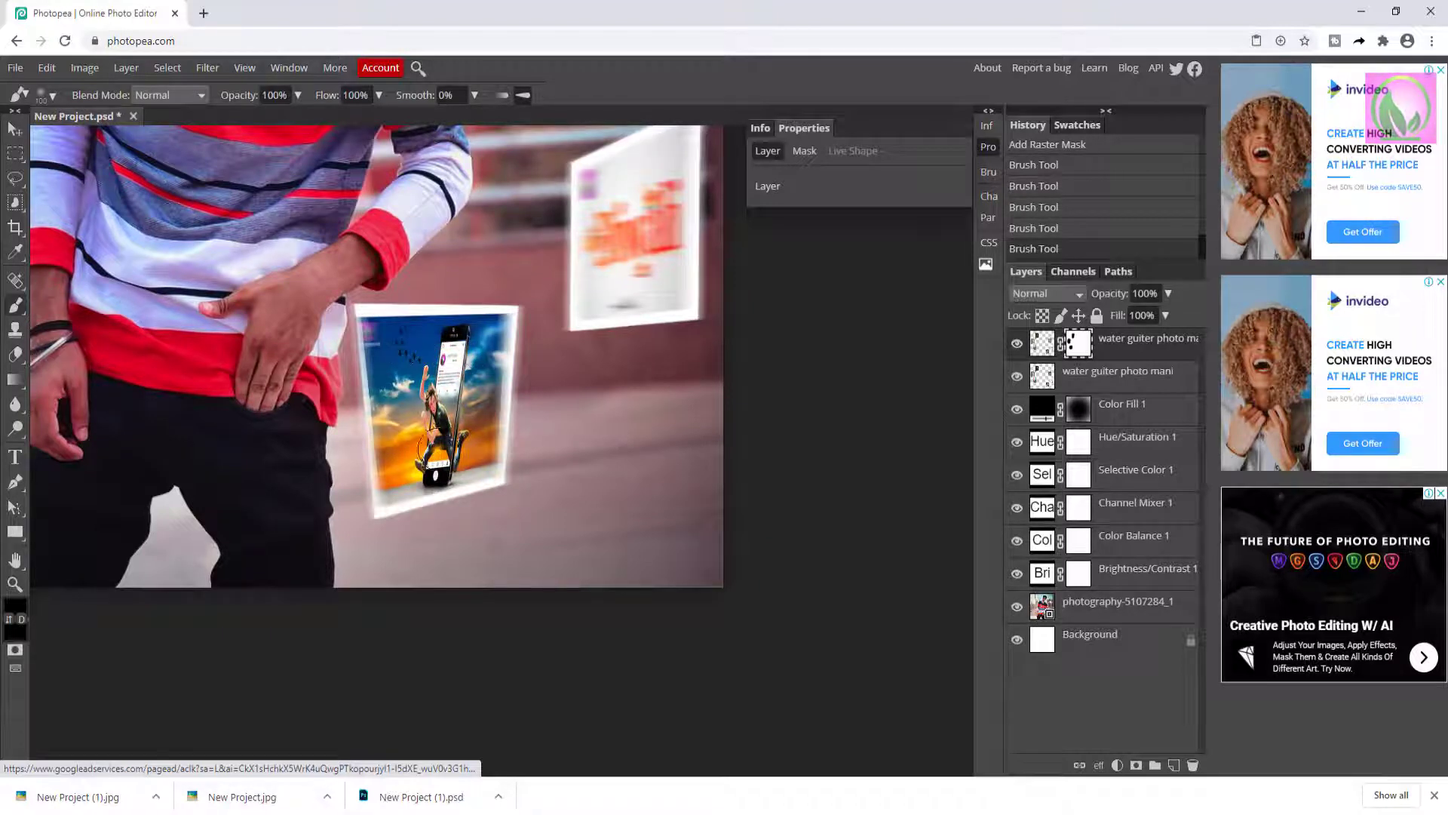
drag(516, 348, 456, 564)
mouse_move(572, 473)
mouse_down()
mouse_move(554, 407)
mouse_move(551, 434)
mouse_move(592, 375)
mouse_move(586, 426)
mouse_up()
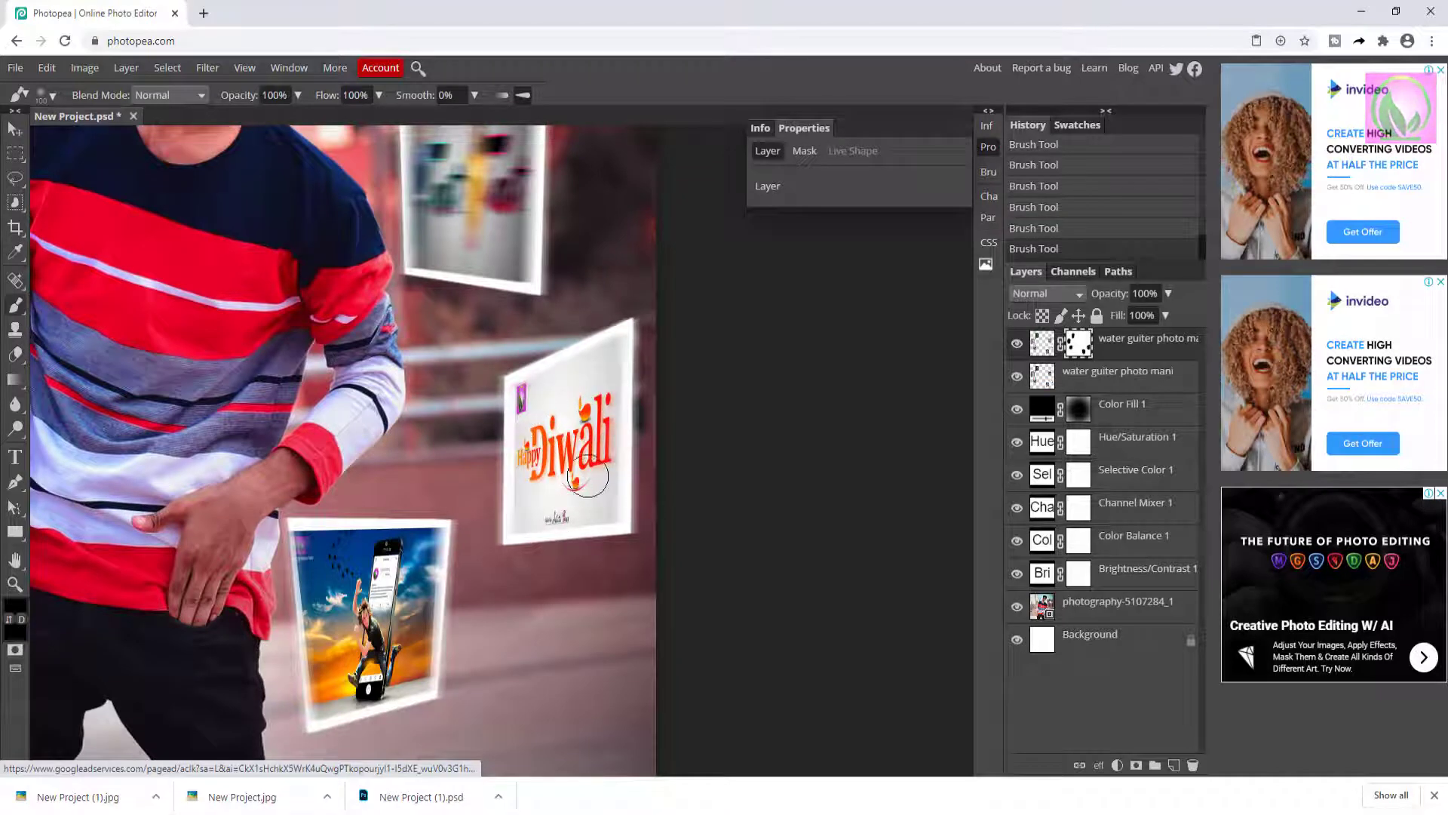
drag(538, 312, 611, 601)
mouse_move(578, 435)
mouse_down()
mouse_move(560, 465)
mouse_move(546, 416)
mouse_move(513, 409)
mouse_move(513, 526)
mouse_up()
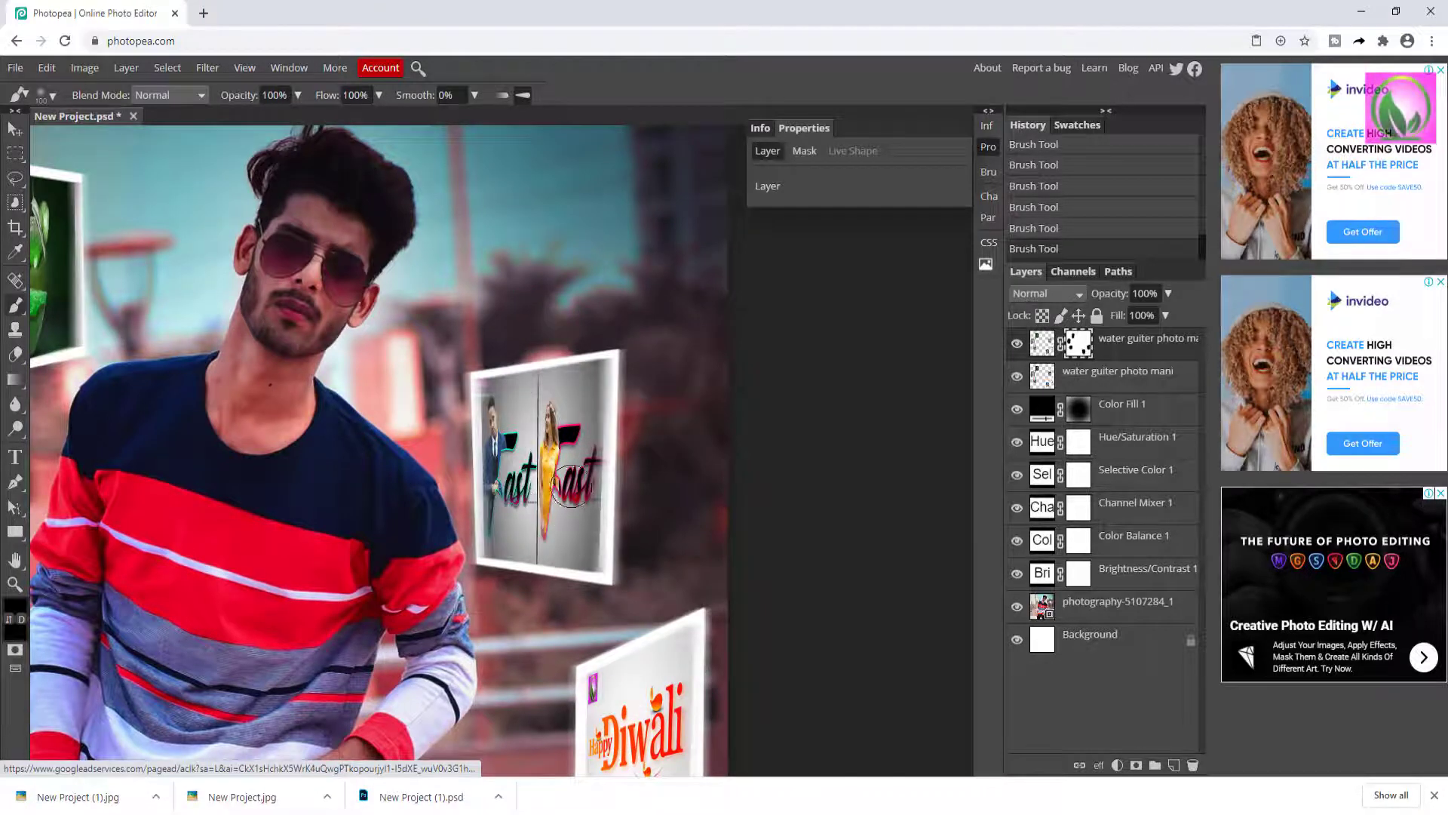
drag(571, 486, 541, 417)
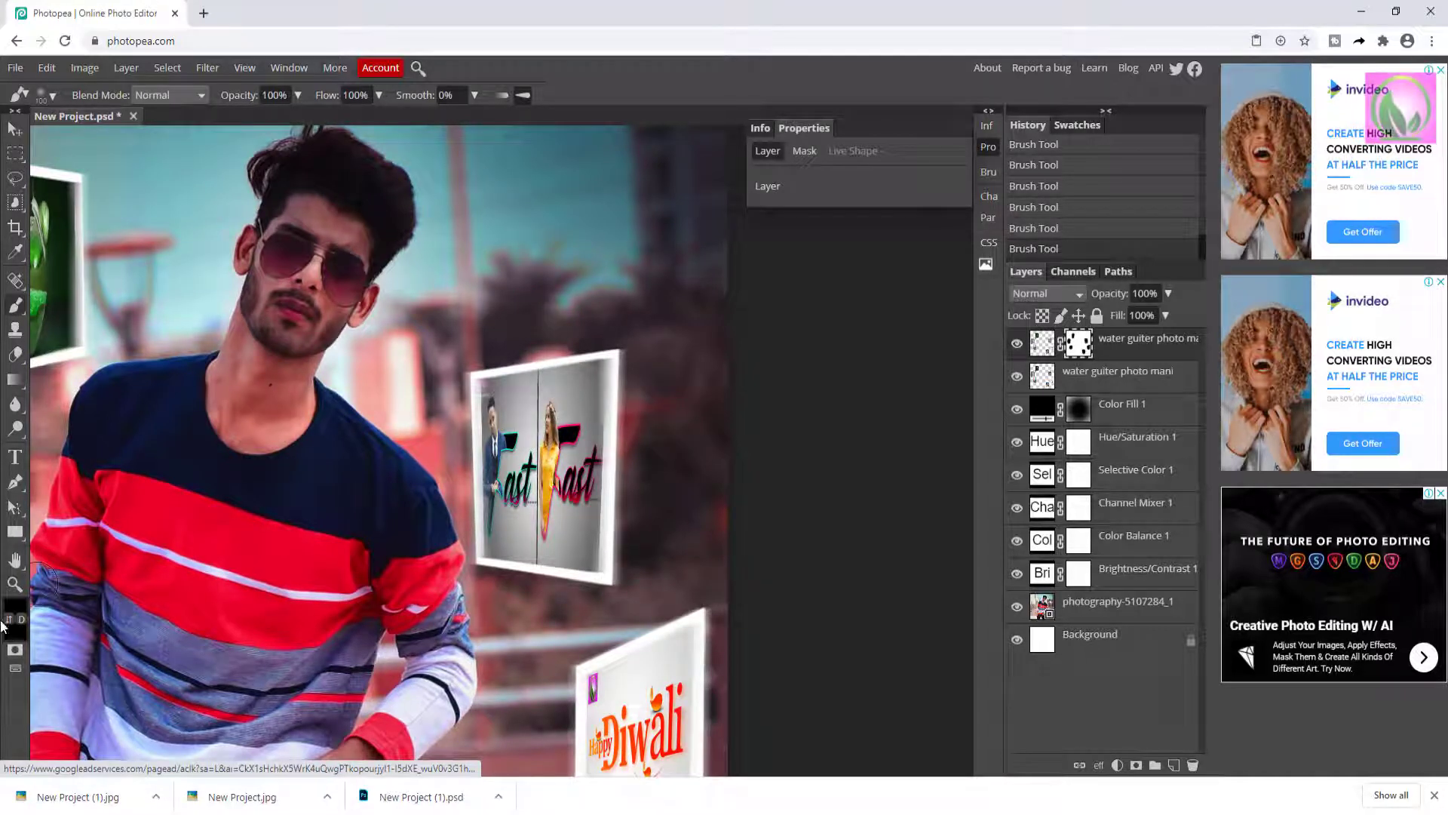
Draw an ellipse shape about 450 by 121 px across the man's chest.
click(13, 584)
alt+click(381, 555)
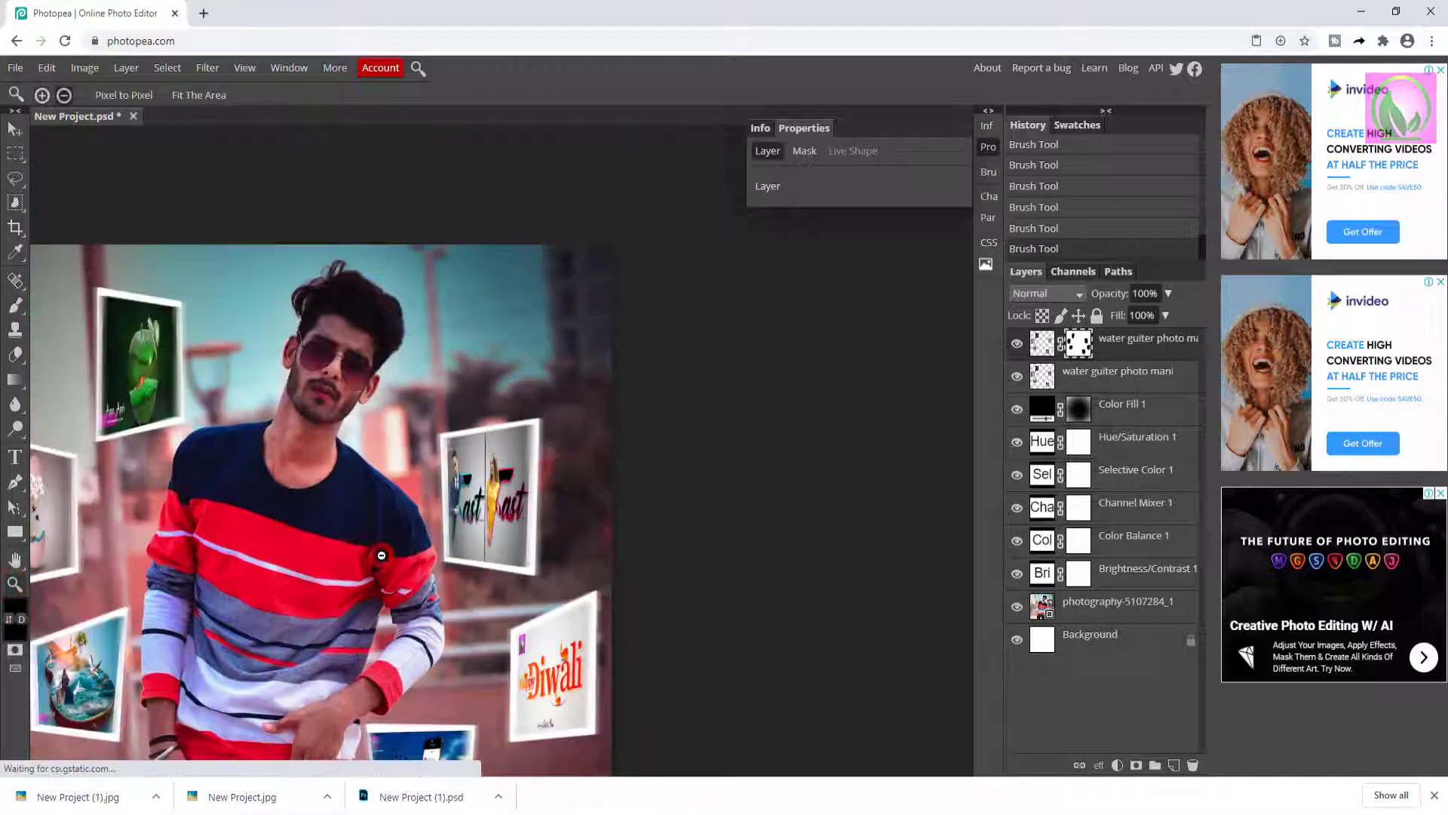
alt+click(382, 555)
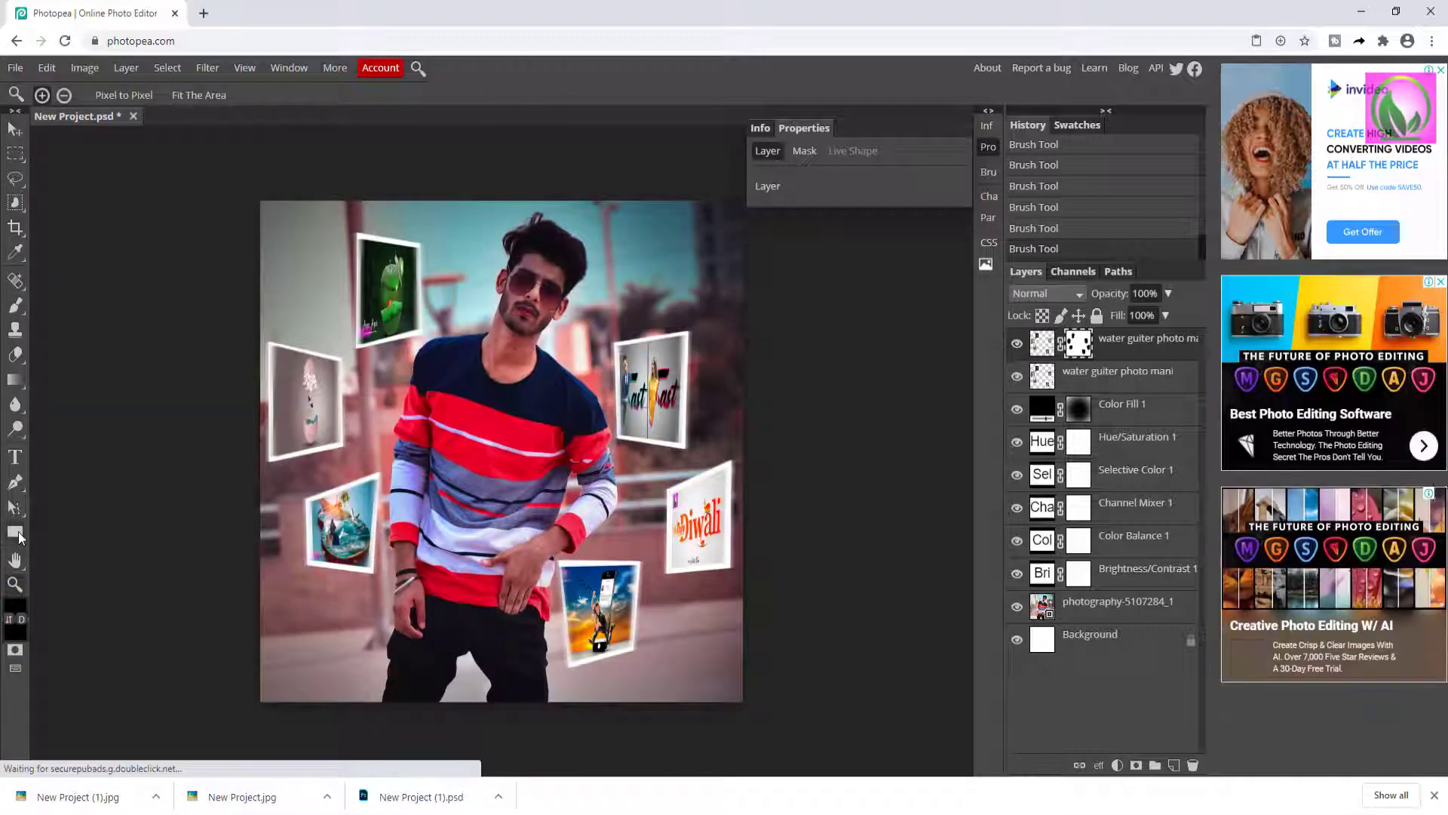
right_click(15, 532)
click(84, 563)
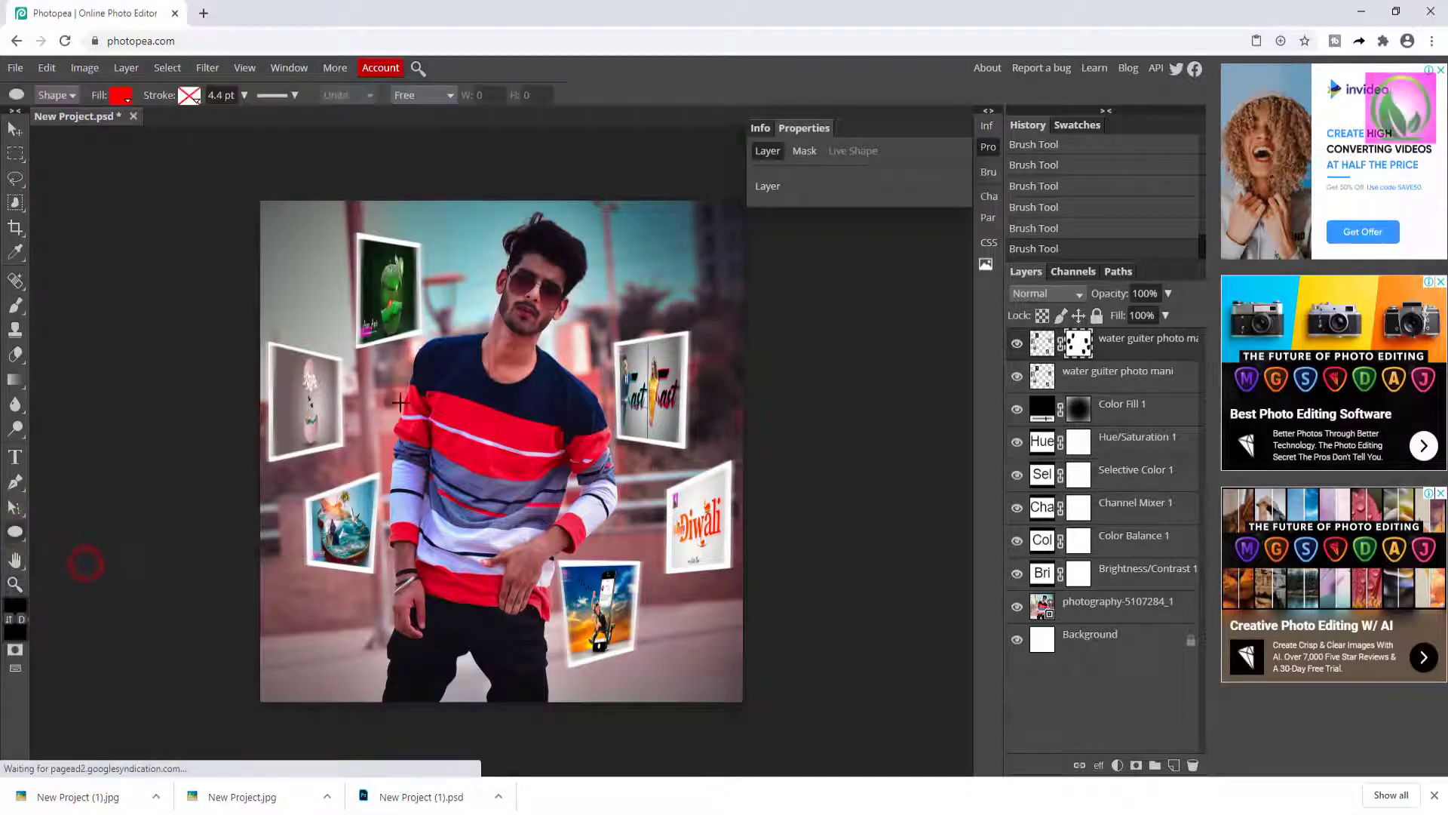
drag(362, 382, 533, 430)
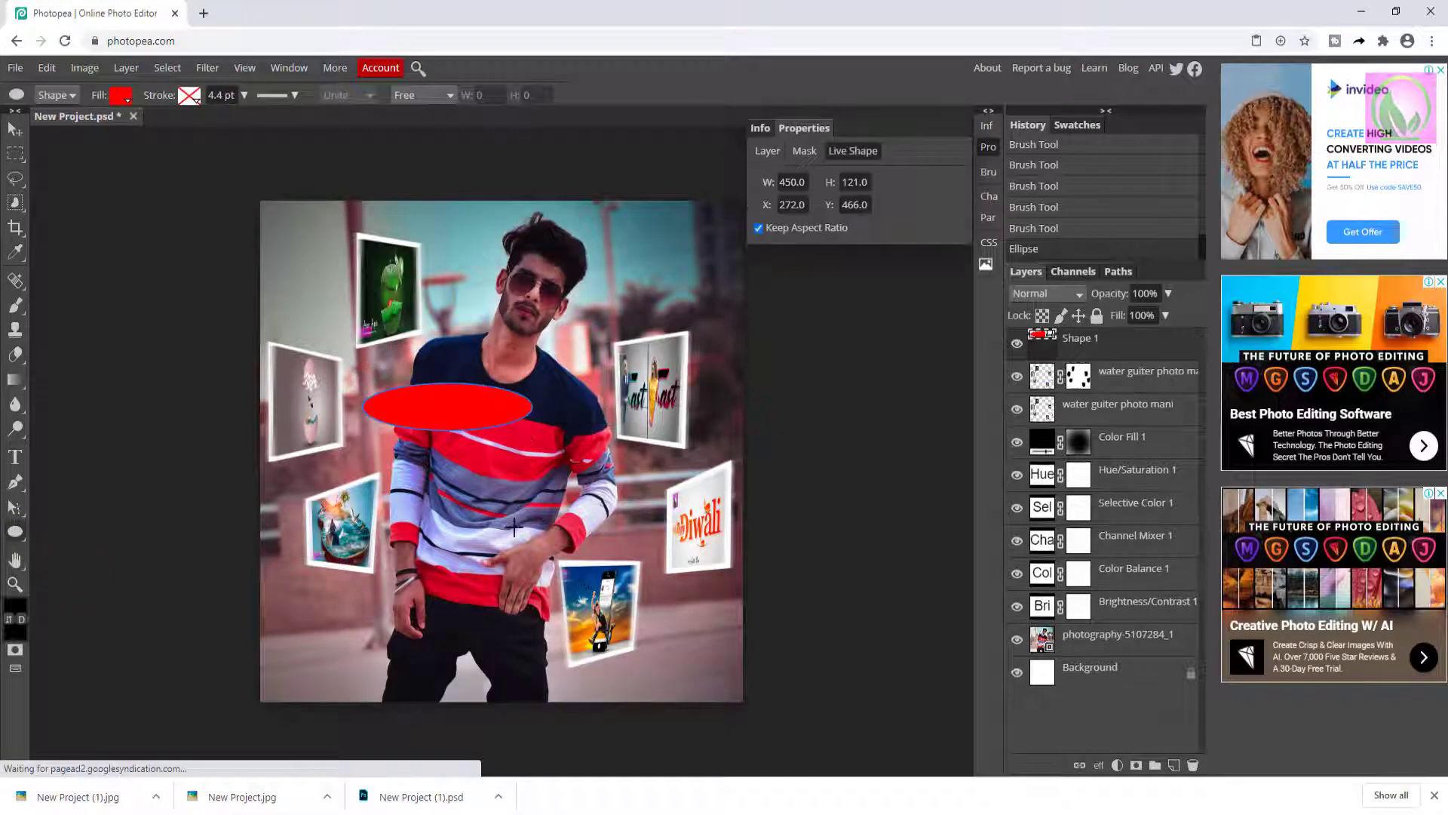
Give the ellipse no fill and a solid white stroke about 13 pt wide.
click(124, 98)
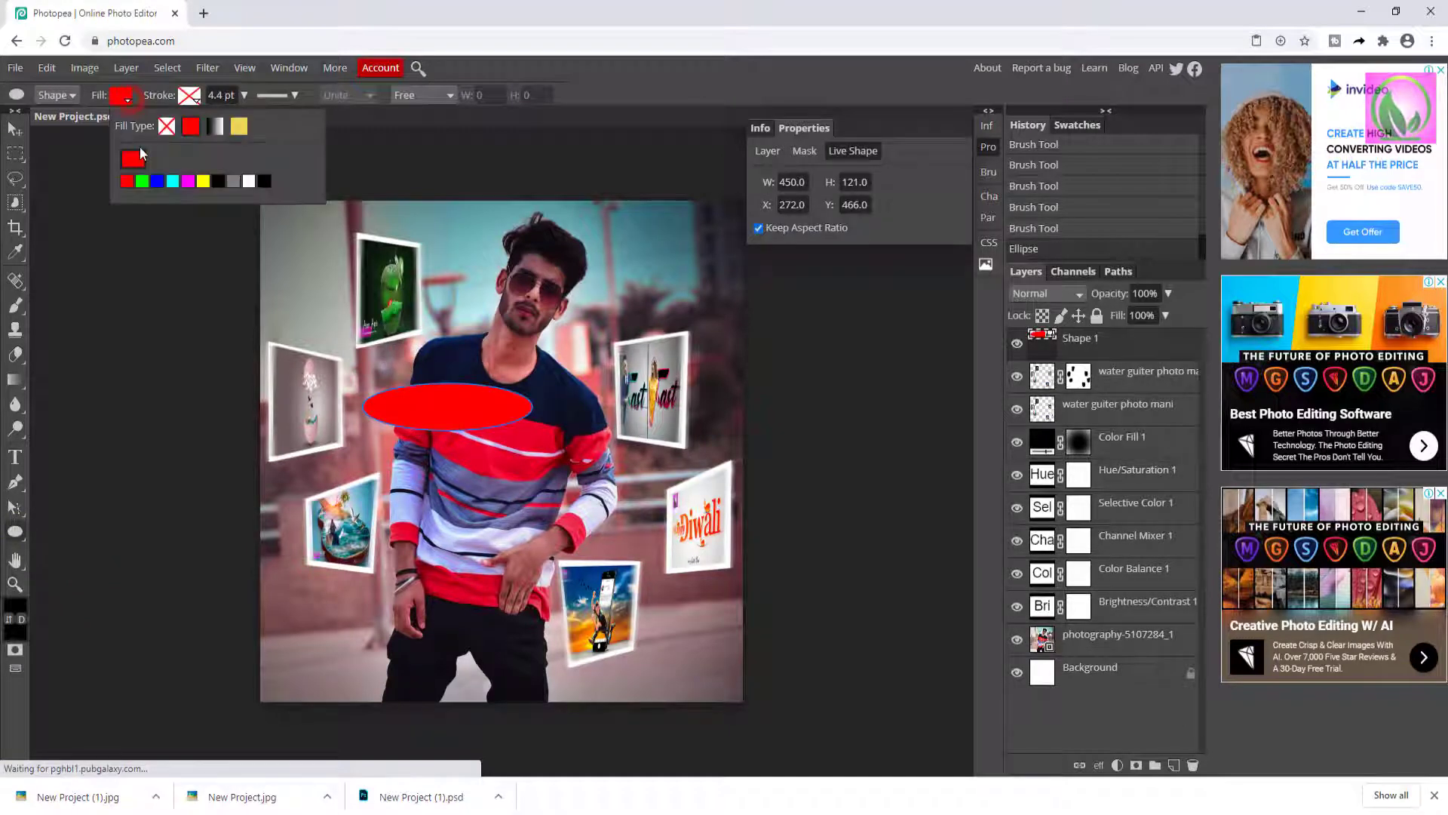
click(167, 128)
click(192, 98)
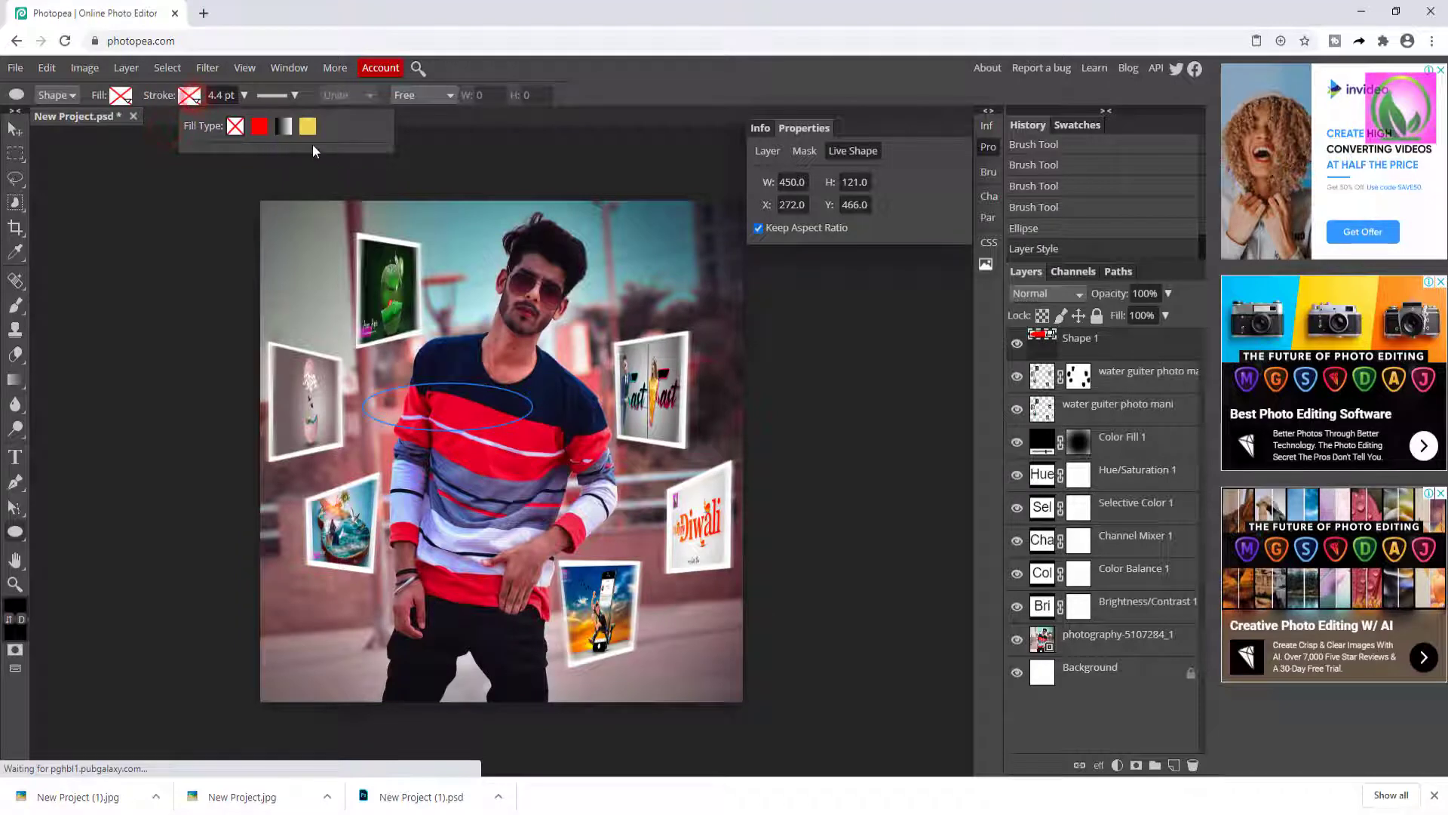
click(259, 129)
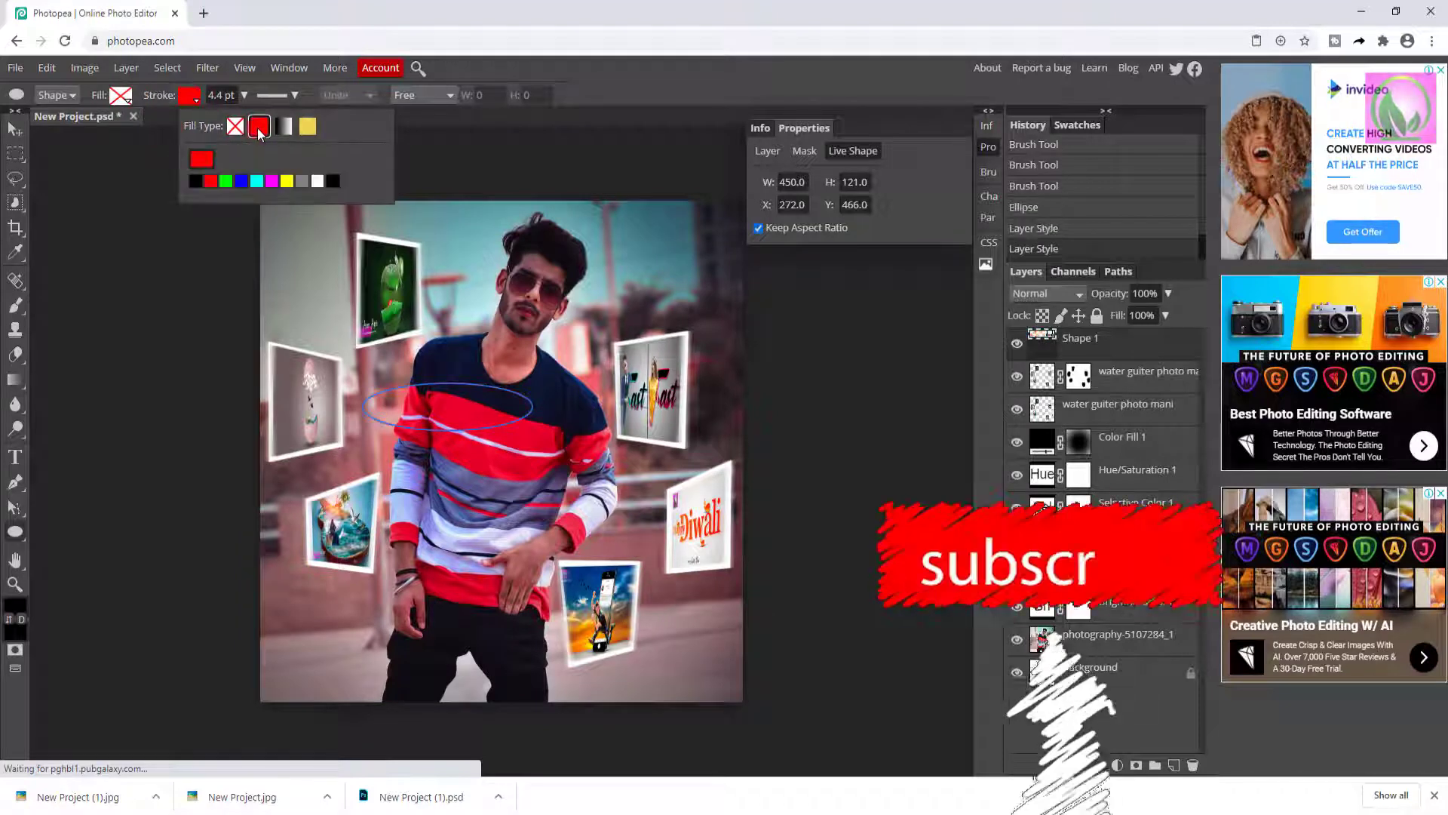
click(316, 181)
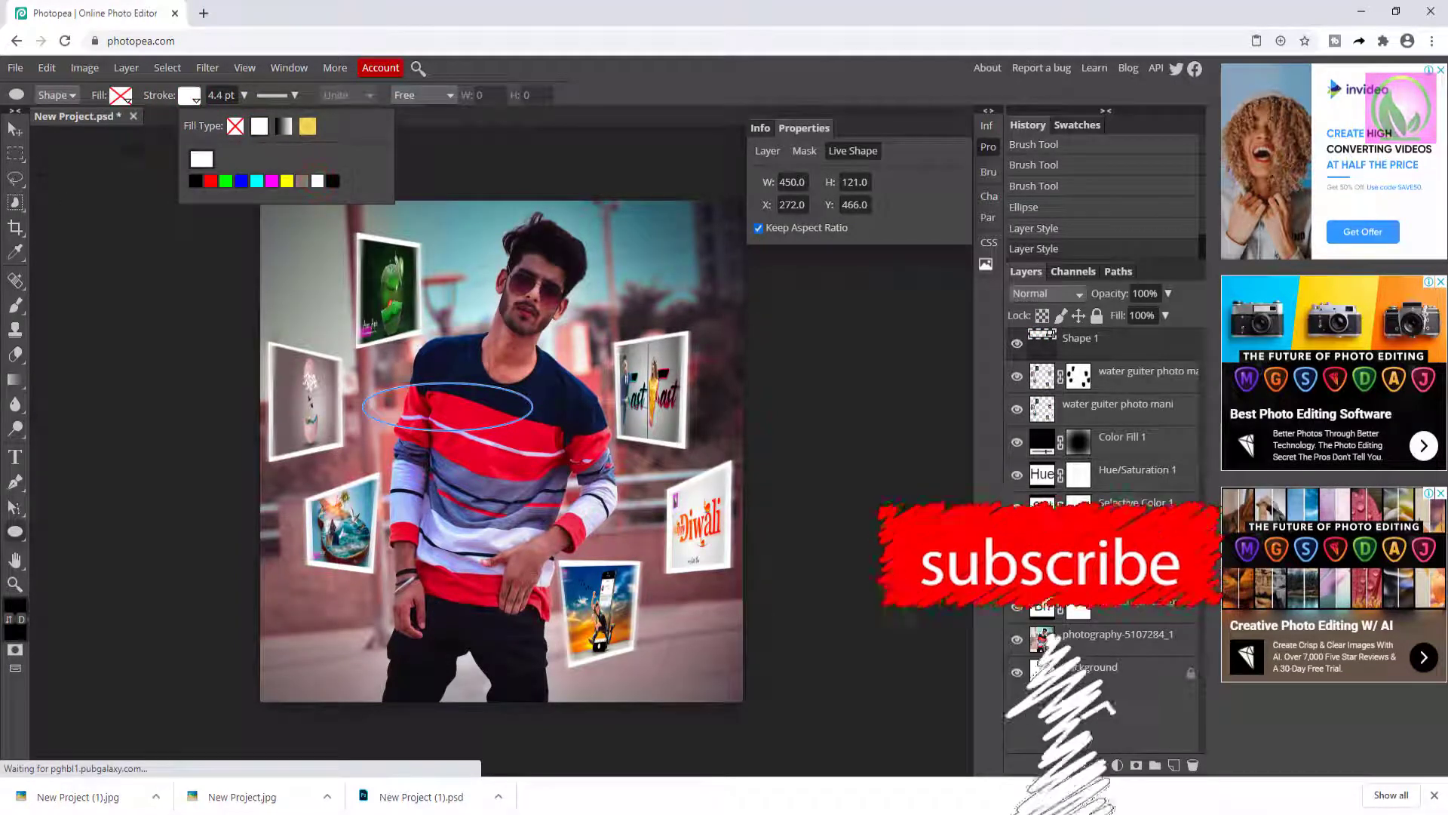
click(571, 95)
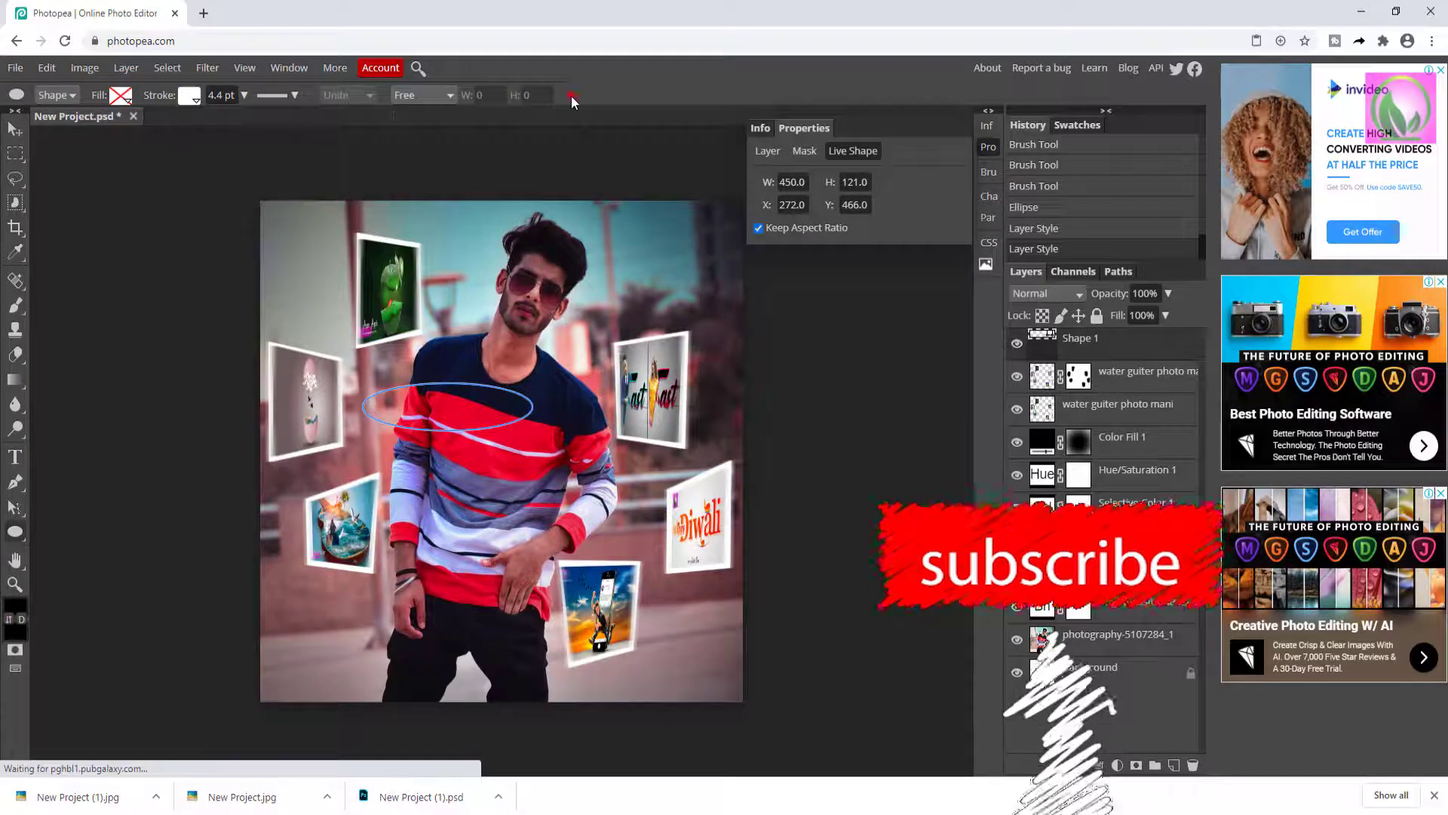
click(244, 95)
drag(229, 123, 218, 119)
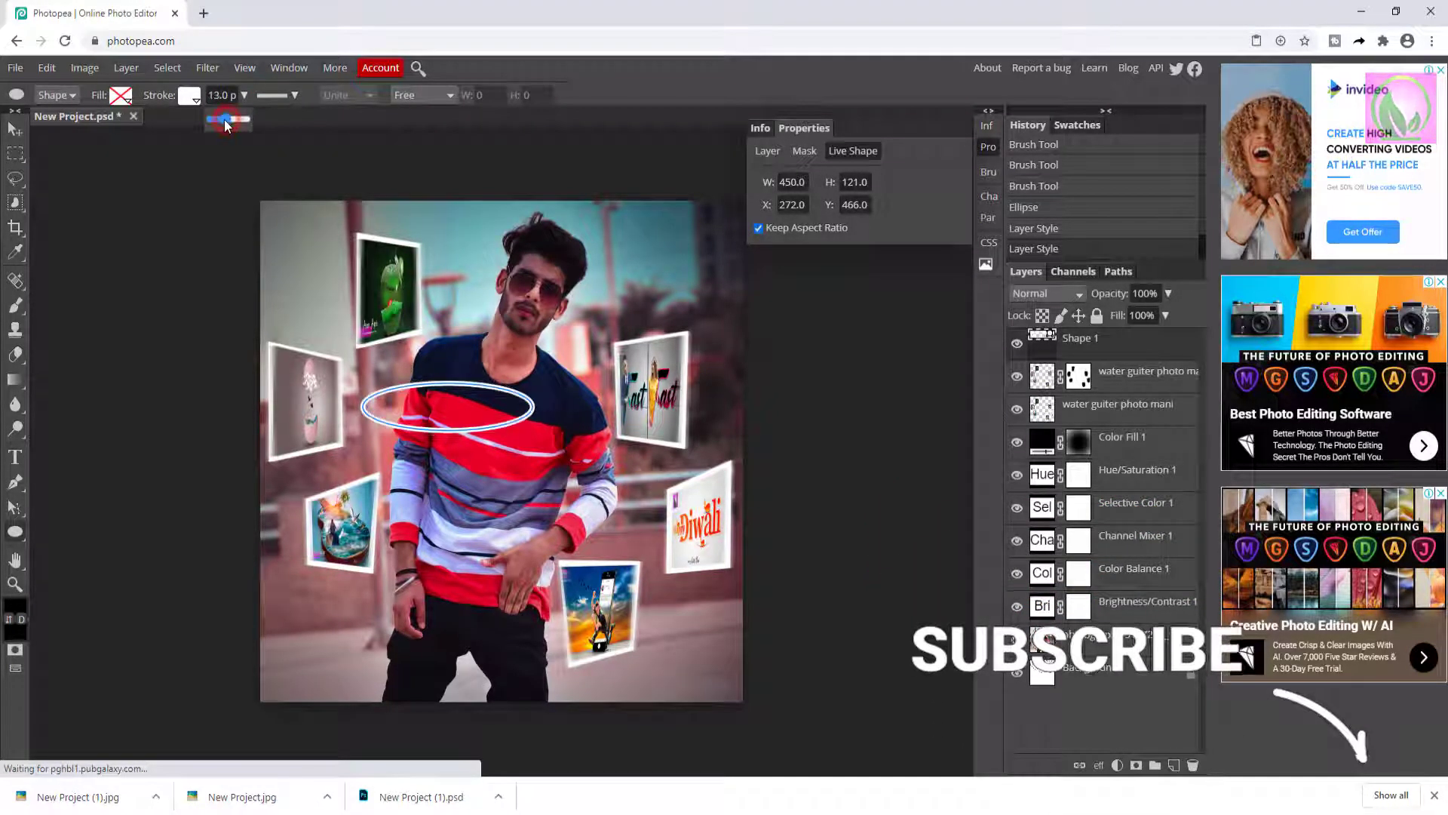
Shrink and tilt the white ellipse, place it around the man's hair like a halo, and apply the transform.
click(16, 131)
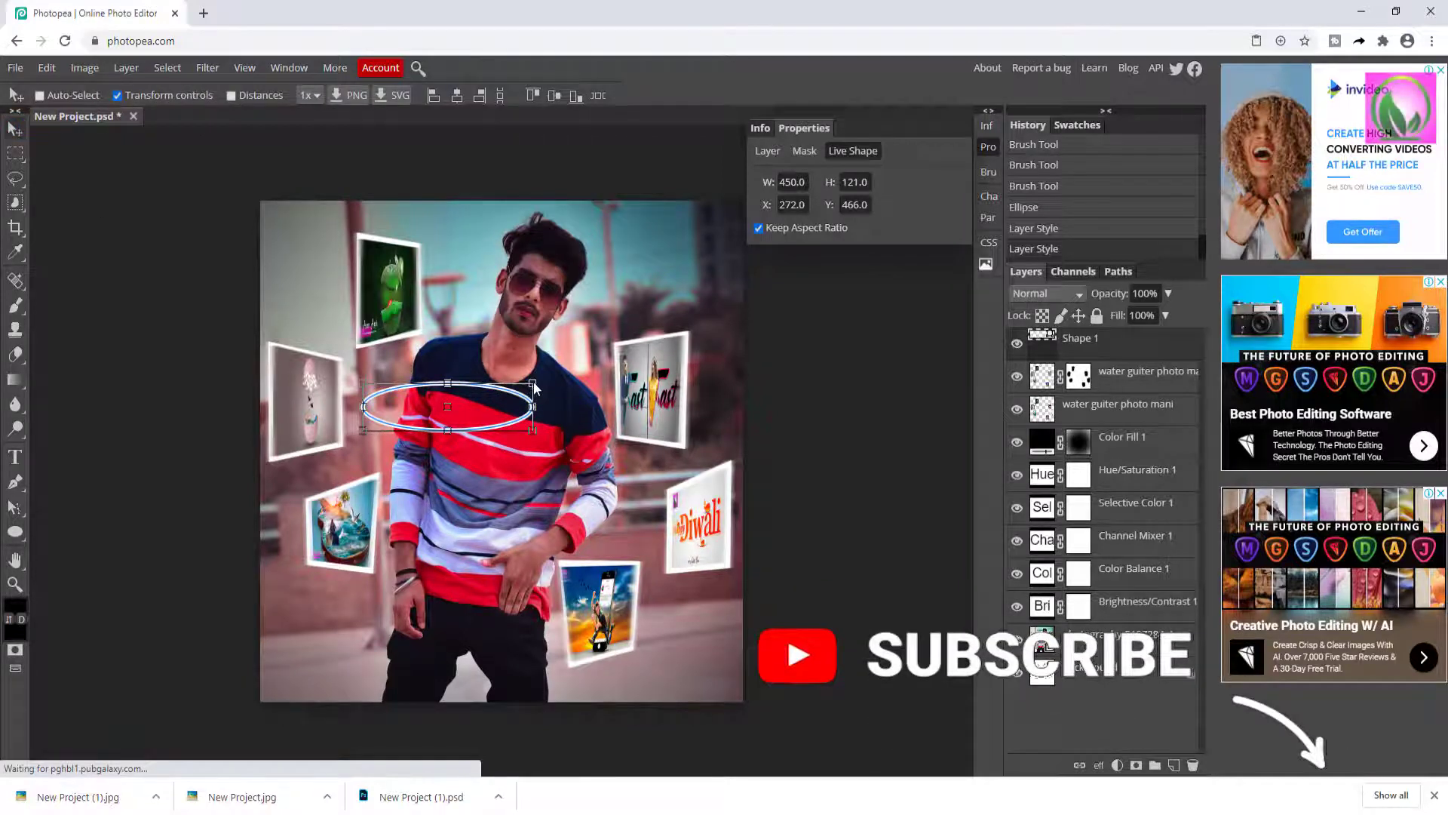
drag(534, 388, 581, 246)
click(603, 97)
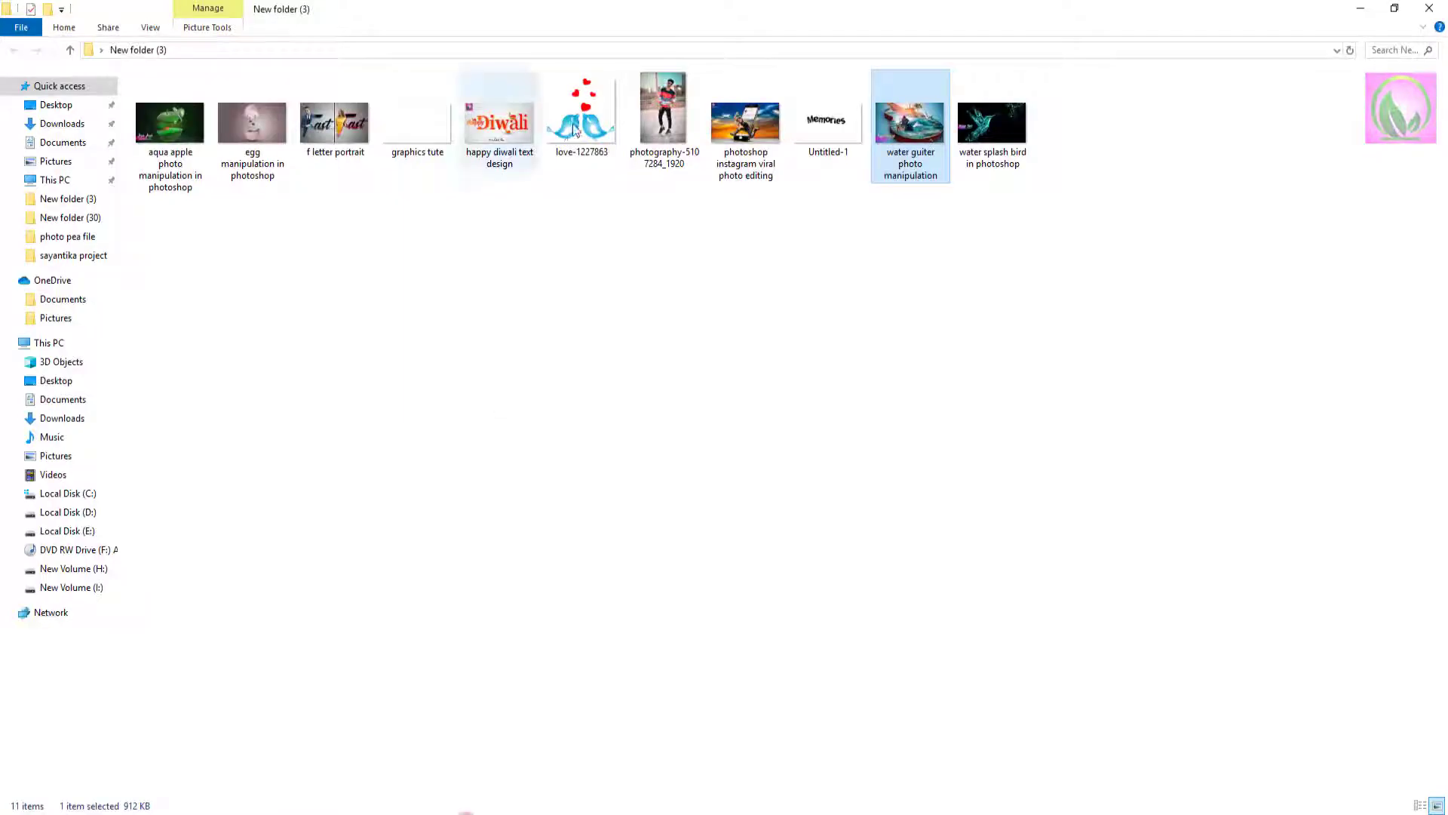
Place the love-1227863 image from the file folder into the document at full size and rasterize its layer.
drag(581, 113, 532, 676)
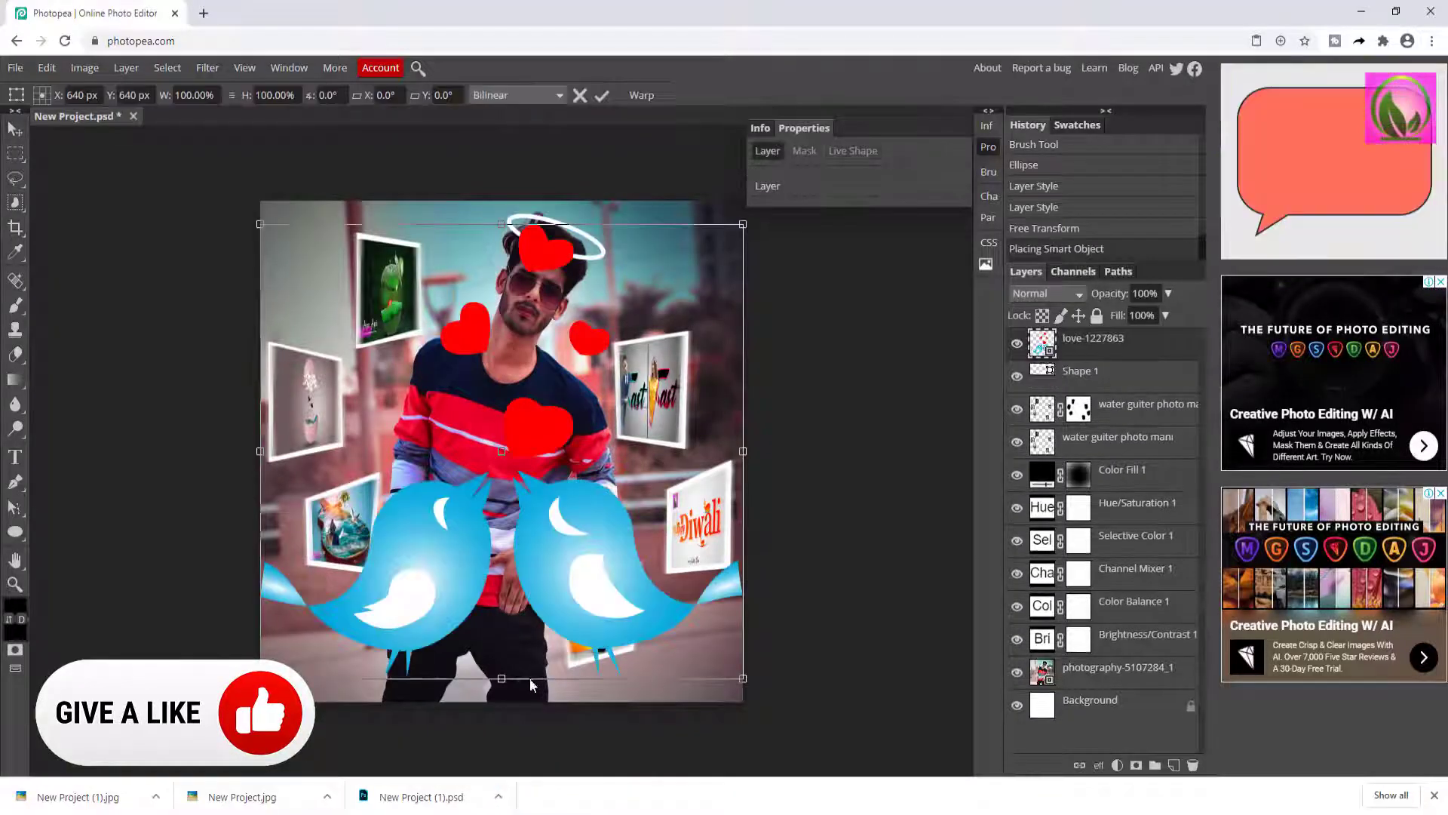
click(602, 95)
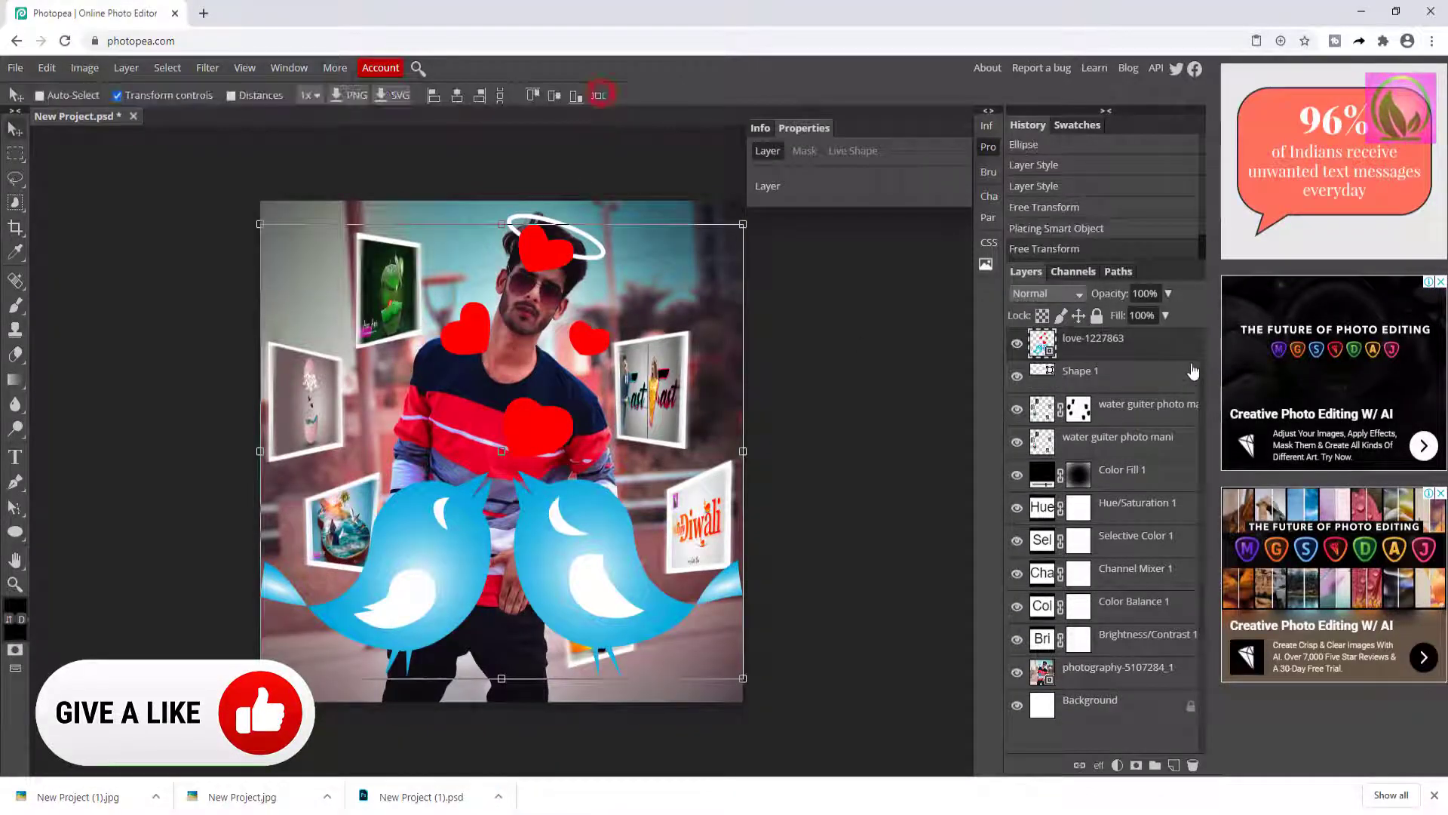
right_click(1185, 345)
click(1195, 516)
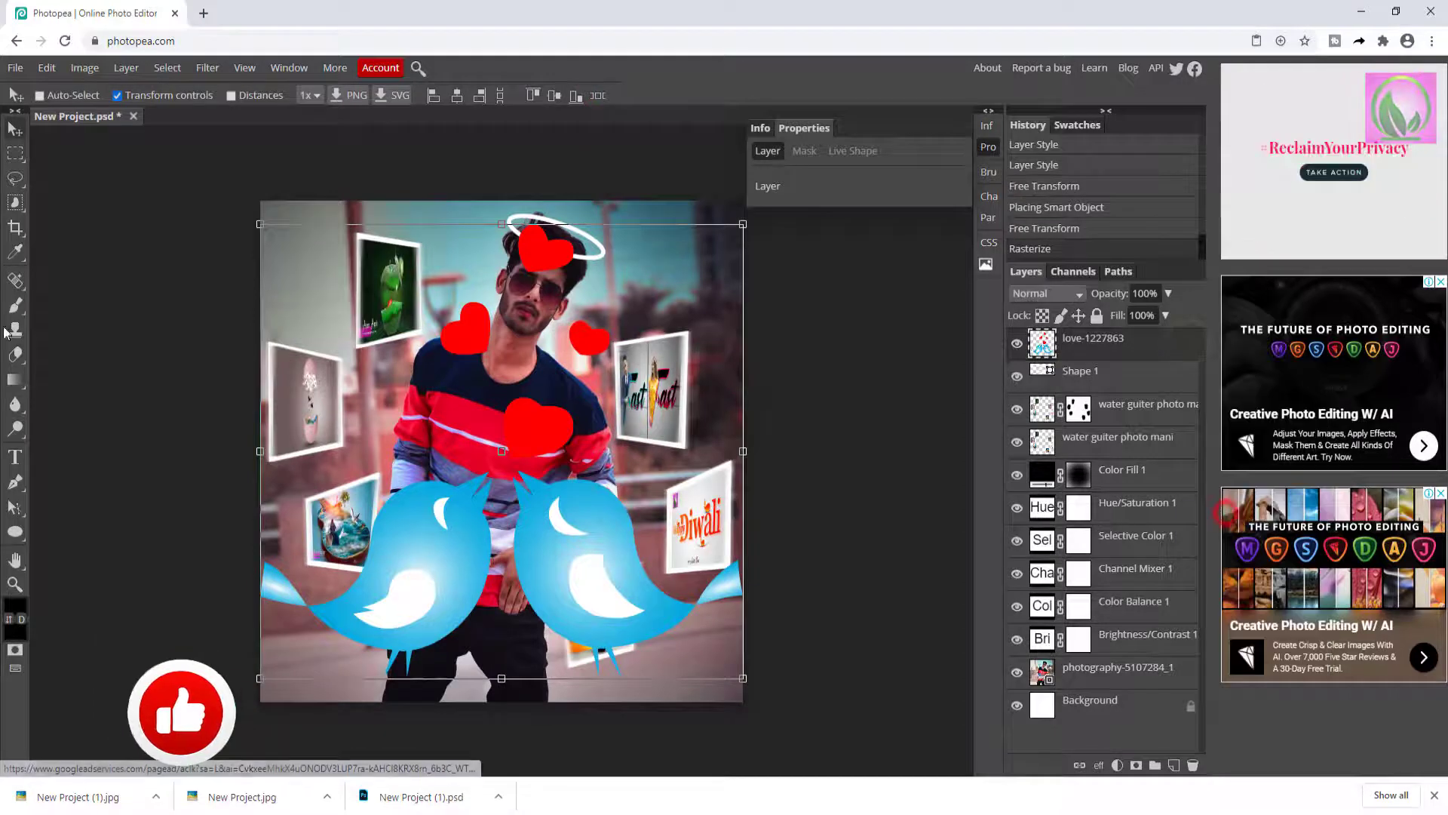
Erase both blue birds from the love image with a larger eraser, keeping only the red hearts.
click(15, 354)
drag(462, 609, 417, 610)
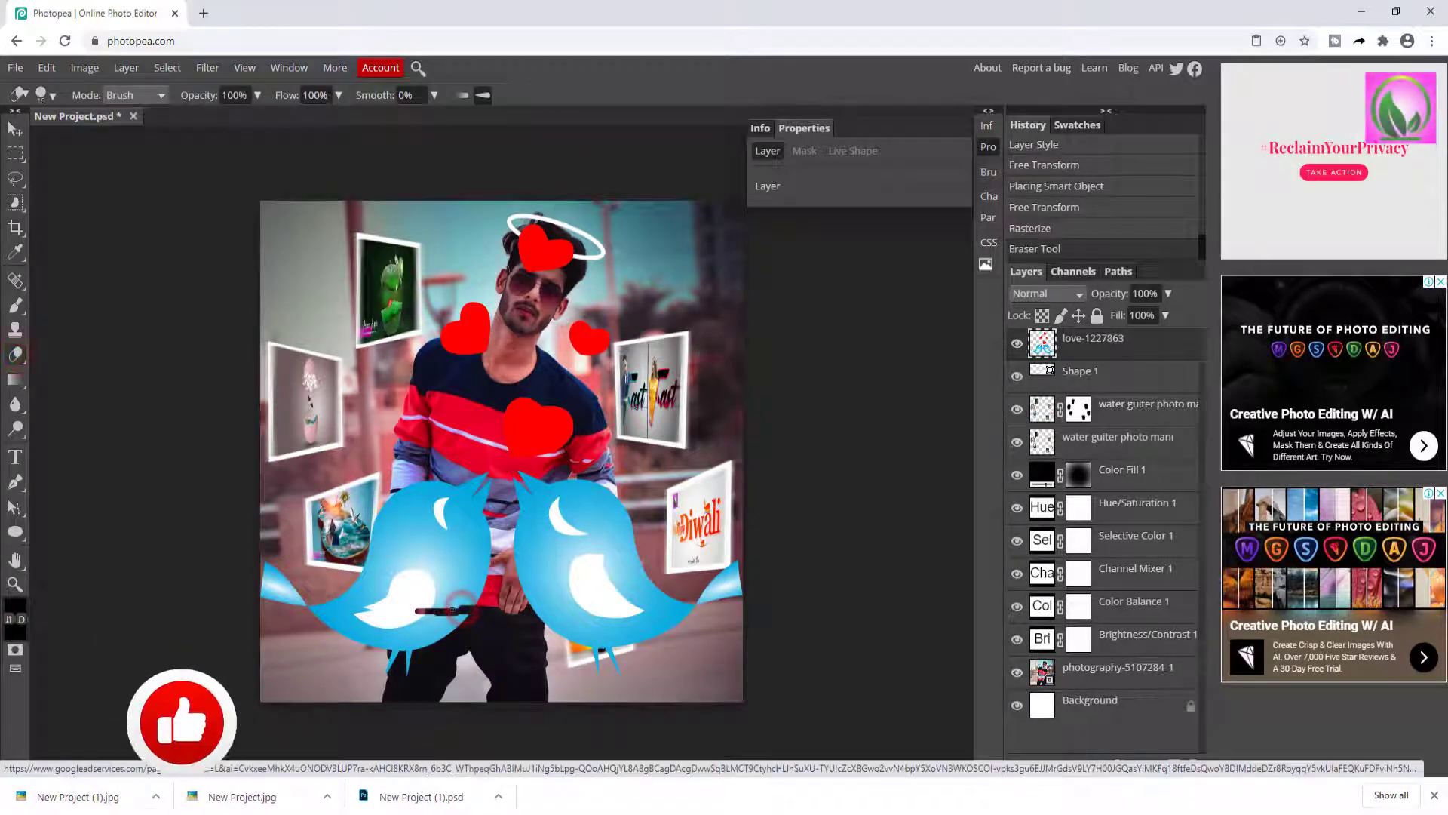
key(])
key(])
key(])
key(])
key(])
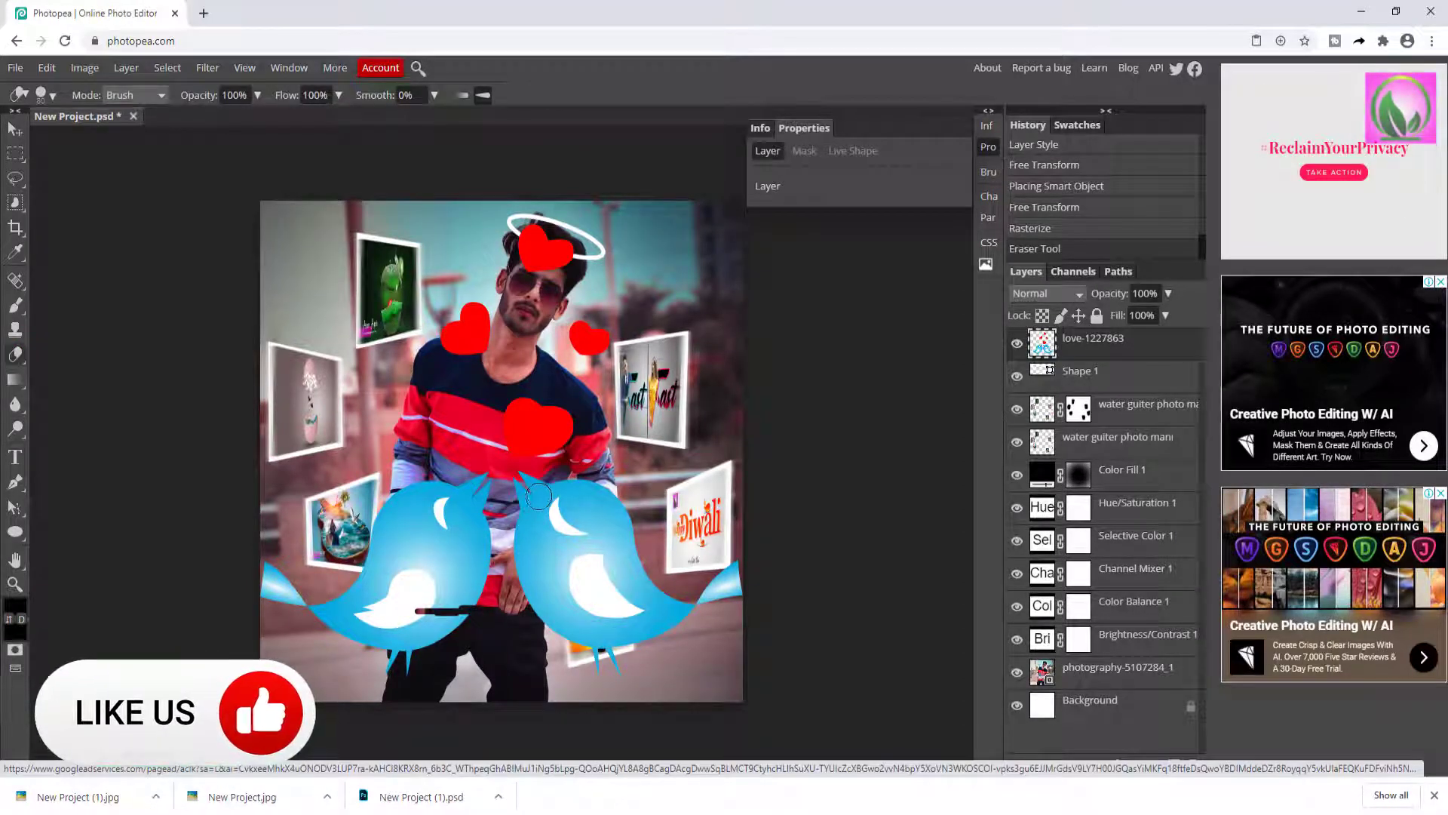
mouse_move(535, 499)
mouse_down()
mouse_move(596, 492)
mouse_move(619, 533)
mouse_move(641, 604)
mouse_move(577, 517)
mouse_move(512, 528)
mouse_move(524, 581)
mouse_move(579, 641)
mouse_move(703, 610)
mouse_move(721, 584)
mouse_move(607, 636)
mouse_move(647, 591)
mouse_move(581, 553)
mouse_up()
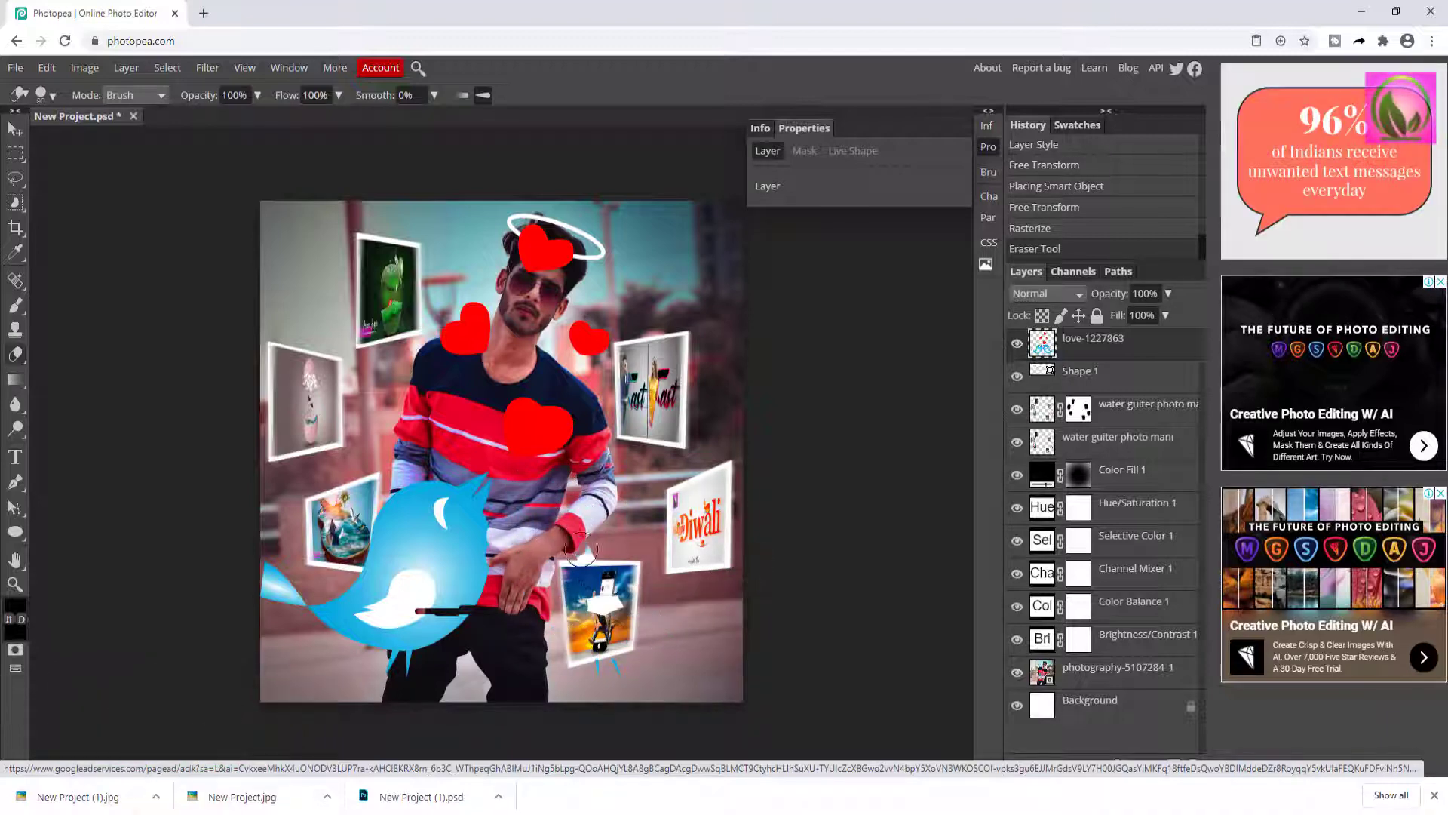
mouse_move(607, 634)
mouse_down()
mouse_move(602, 676)
mouse_move(501, 555)
mouse_move(477, 477)
mouse_move(364, 510)
mouse_up()
mouse_move(456, 520)
mouse_down()
mouse_move(428, 627)
mouse_move(361, 626)
mouse_move(445, 558)
mouse_move(439, 531)
mouse_move(319, 598)
mouse_move(351, 620)
mouse_move(364, 594)
mouse_move(265, 583)
mouse_move(281, 606)
mouse_move(461, 581)
mouse_move(403, 647)
mouse_move(375, 641)
mouse_move(434, 560)
mouse_up()
Scale the hearts to about 24%, rotate them about 30°, and position them on the right part of the halo ring.
key(v)
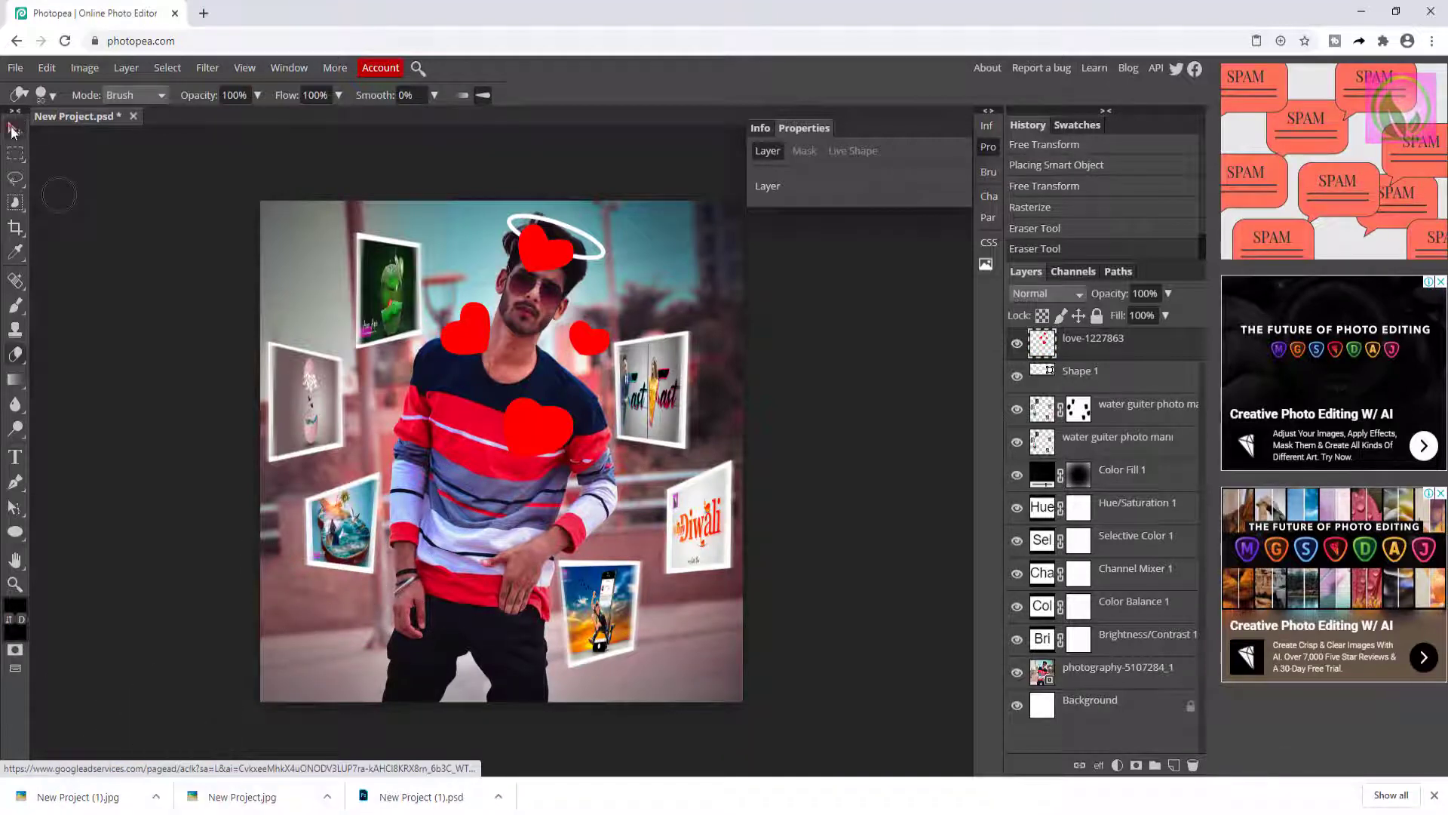
drag(743, 224, 592, 224)
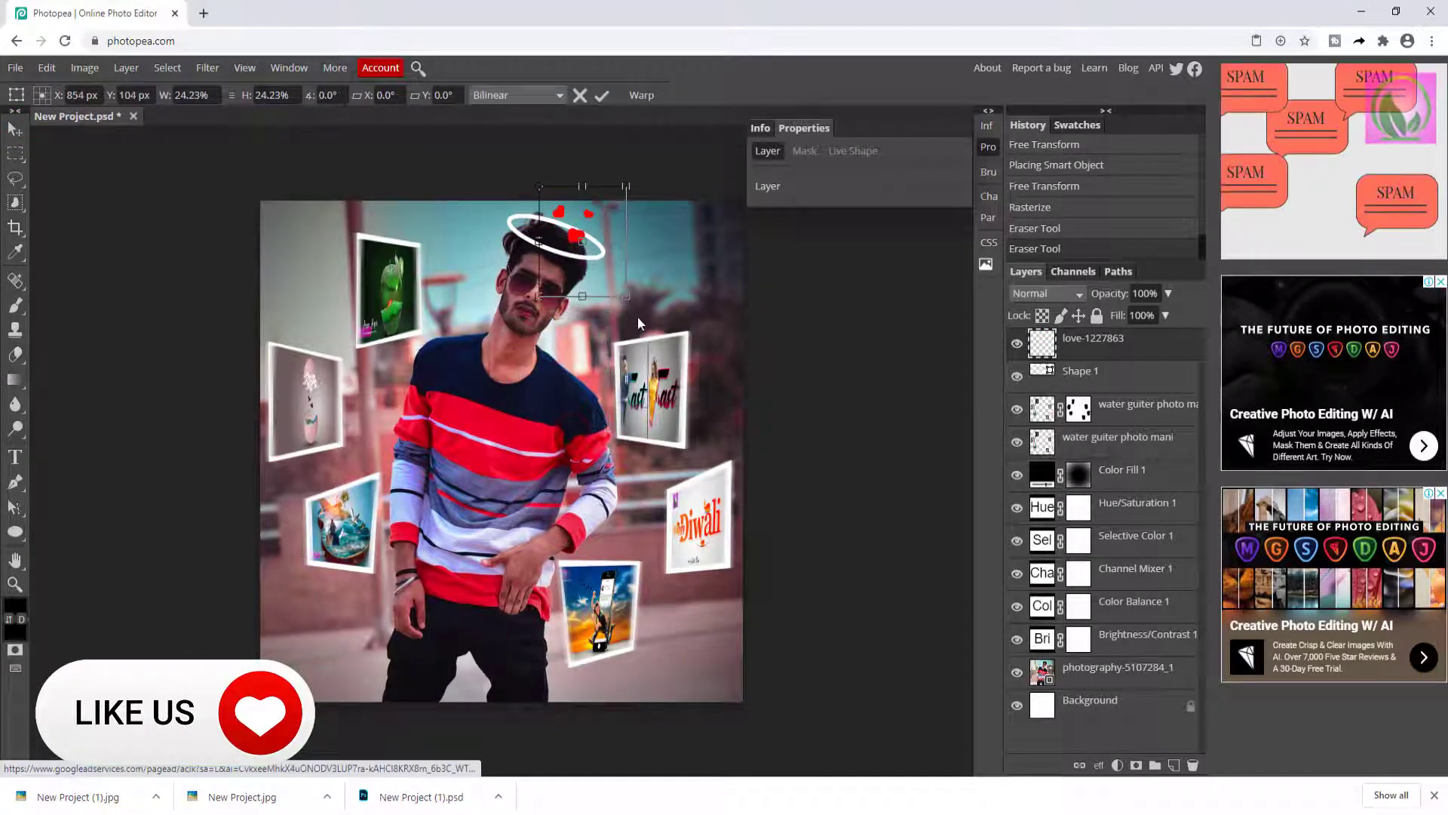
drag(634, 302, 600, 338)
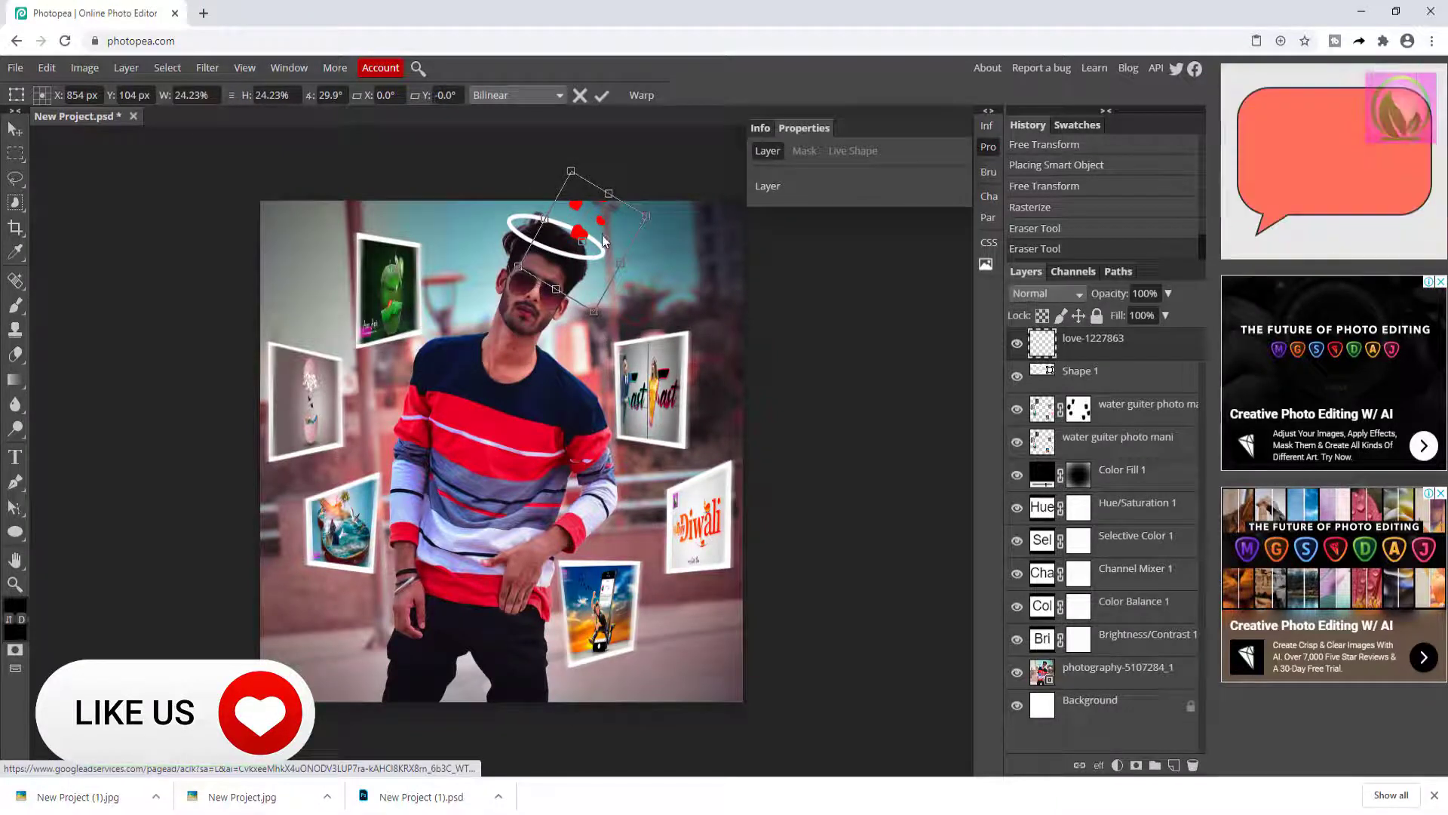
drag(602, 234, 597, 269)
click(603, 95)
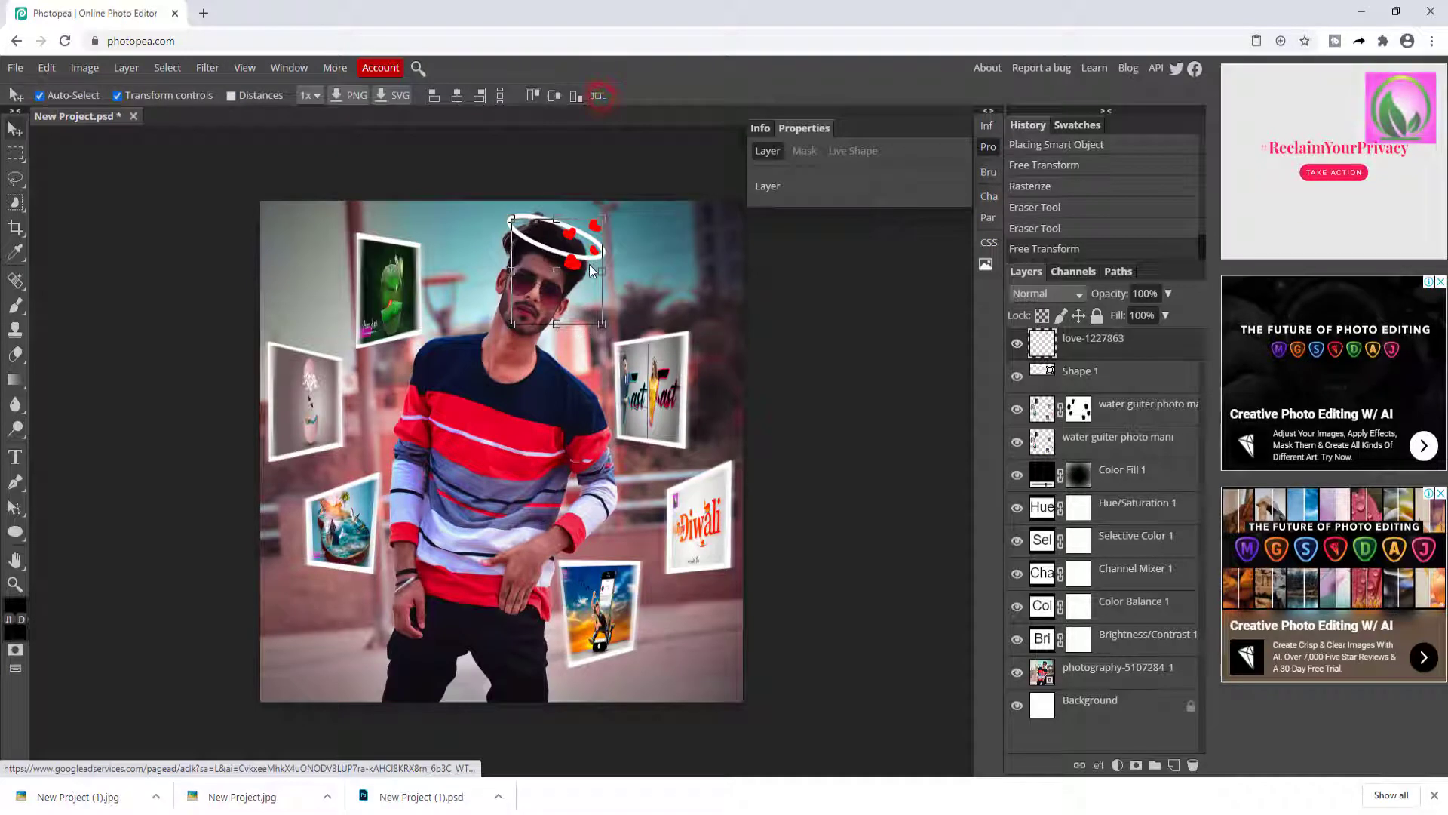
Duplicate the hearts layer, then scale the copy to about 74%, rotate it about 23° and place it on the ring's left part.
key(ctrl+j)
drag(593, 271, 547, 219)
key(ctrl+t)
drag(556, 308, 522, 252)
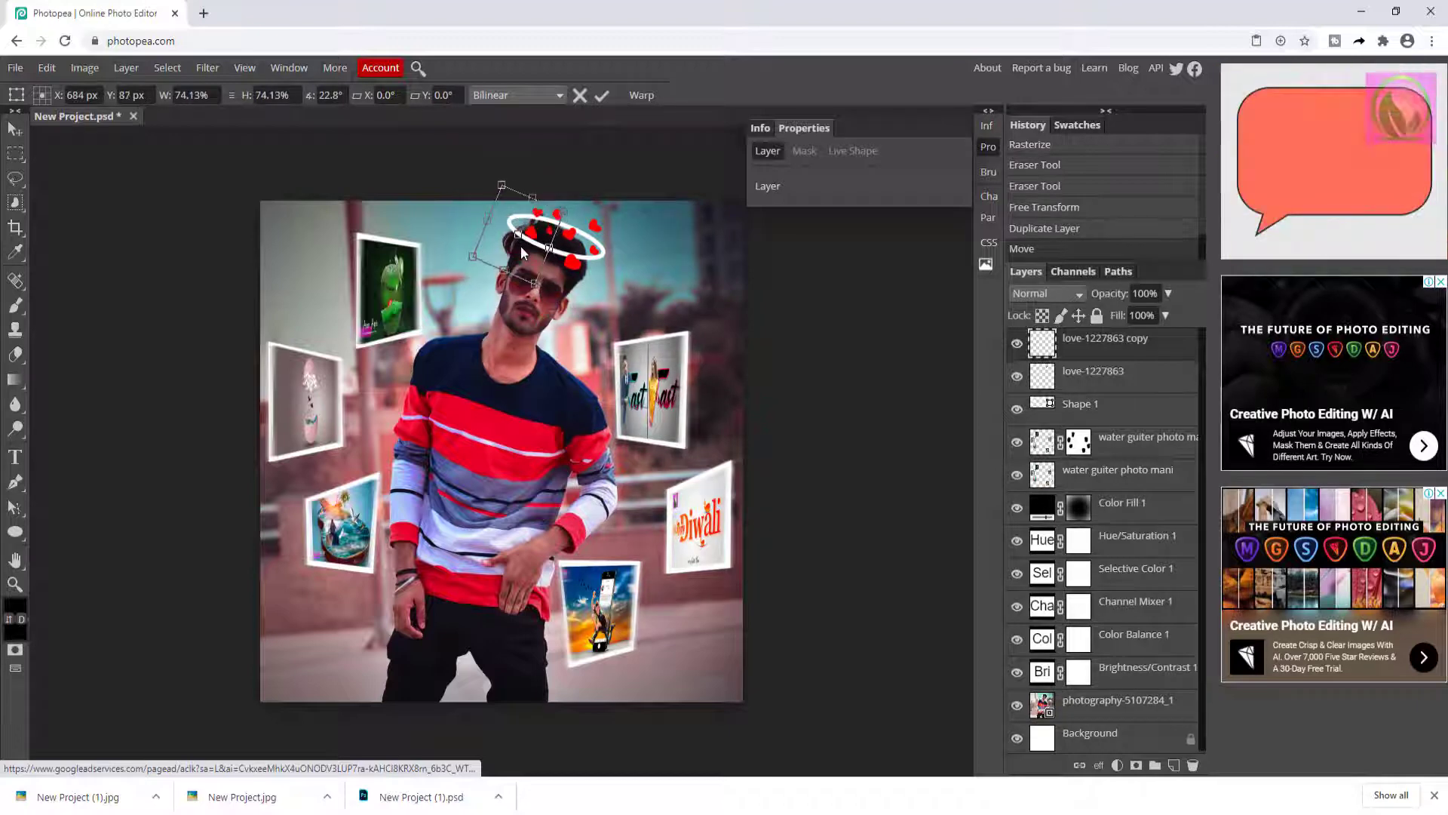
click(601, 95)
Add a Brightness/Contrast adjustment layer on top with brightness 39 and contrast 22.
click(1117, 765)
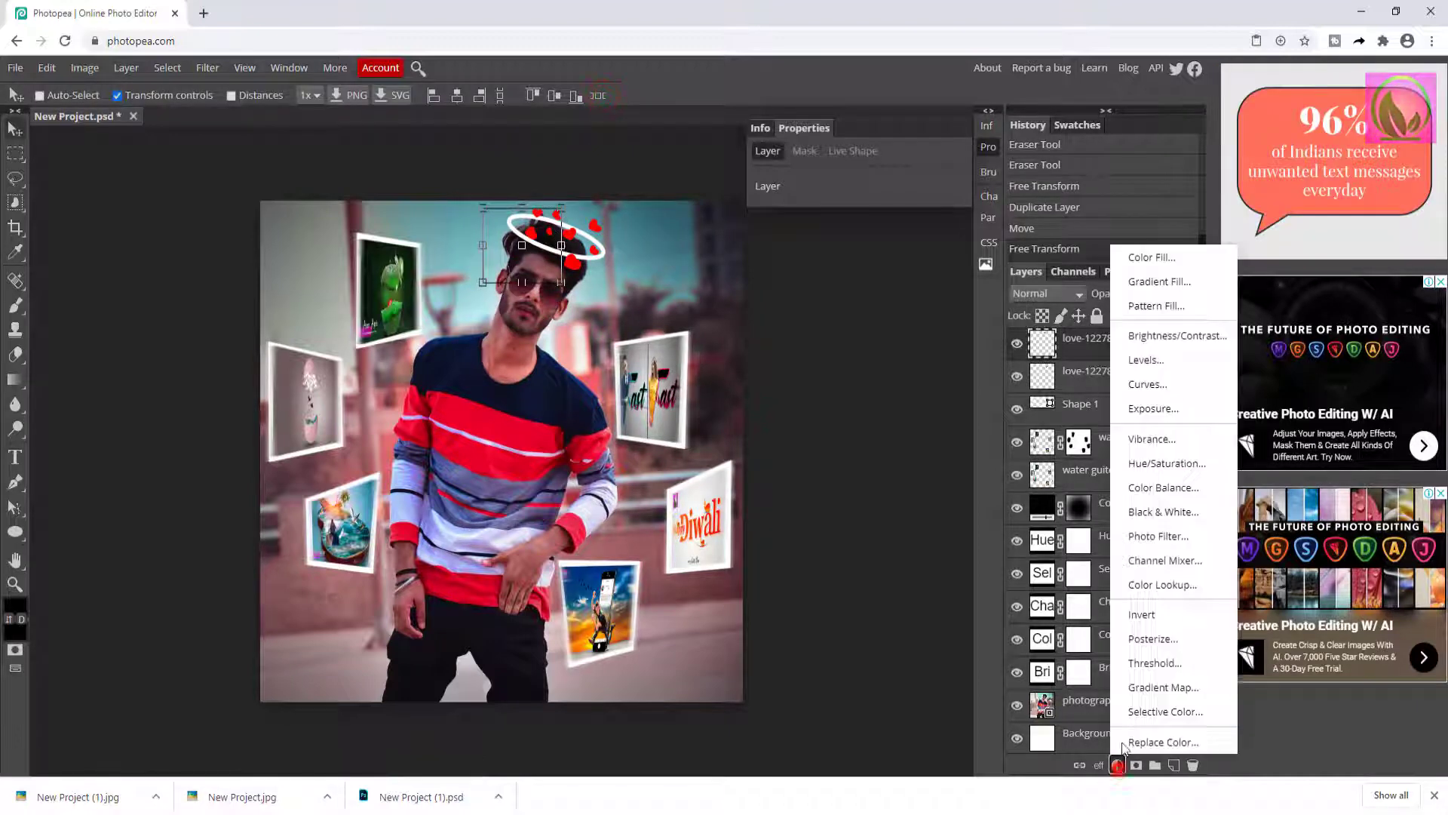
click(1152, 334)
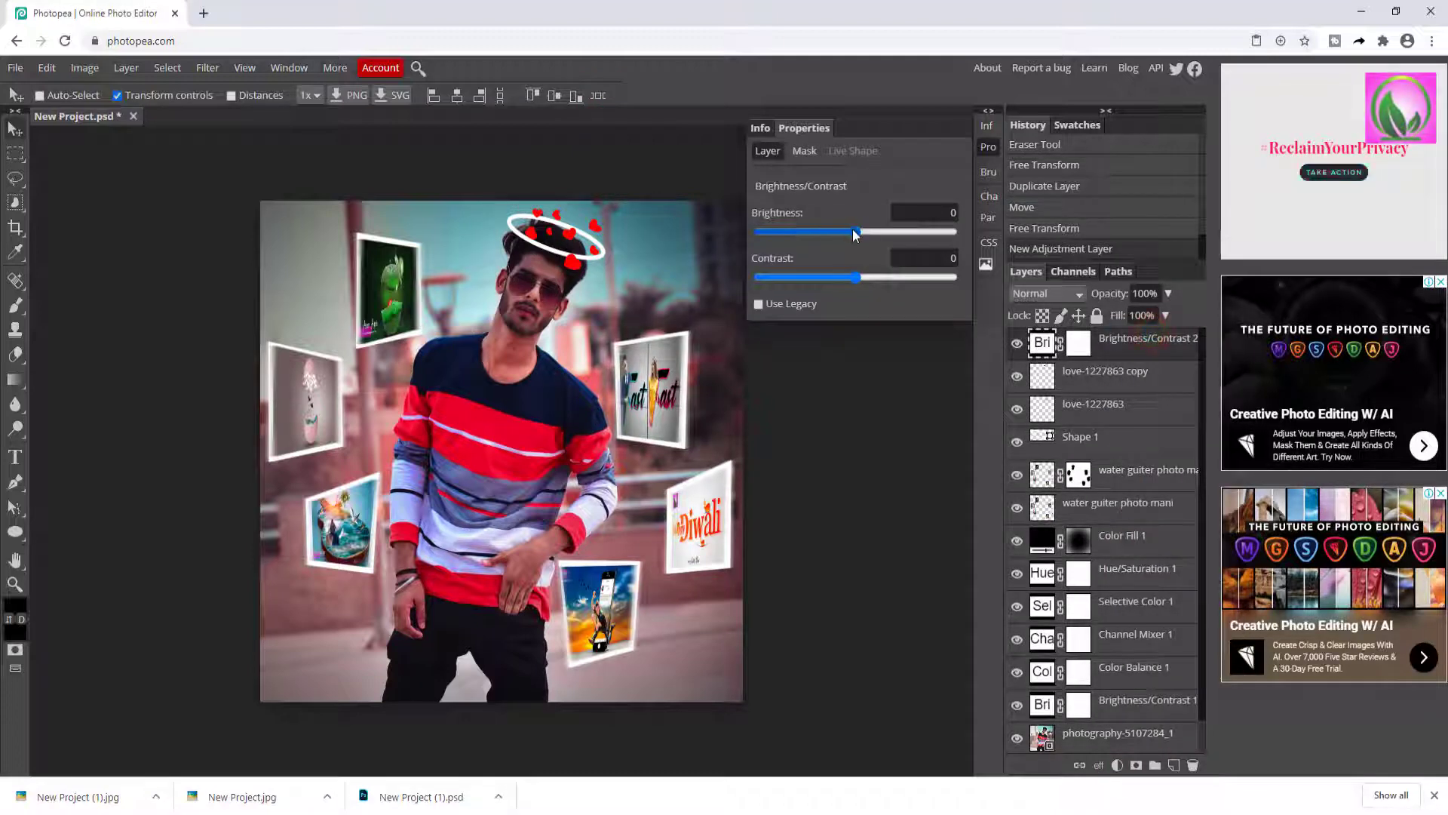
drag(853, 231, 880, 277)
Invert the top Brightness/Contrast layer's mask to black and set the brush color to white (ffffff).
click(1079, 343)
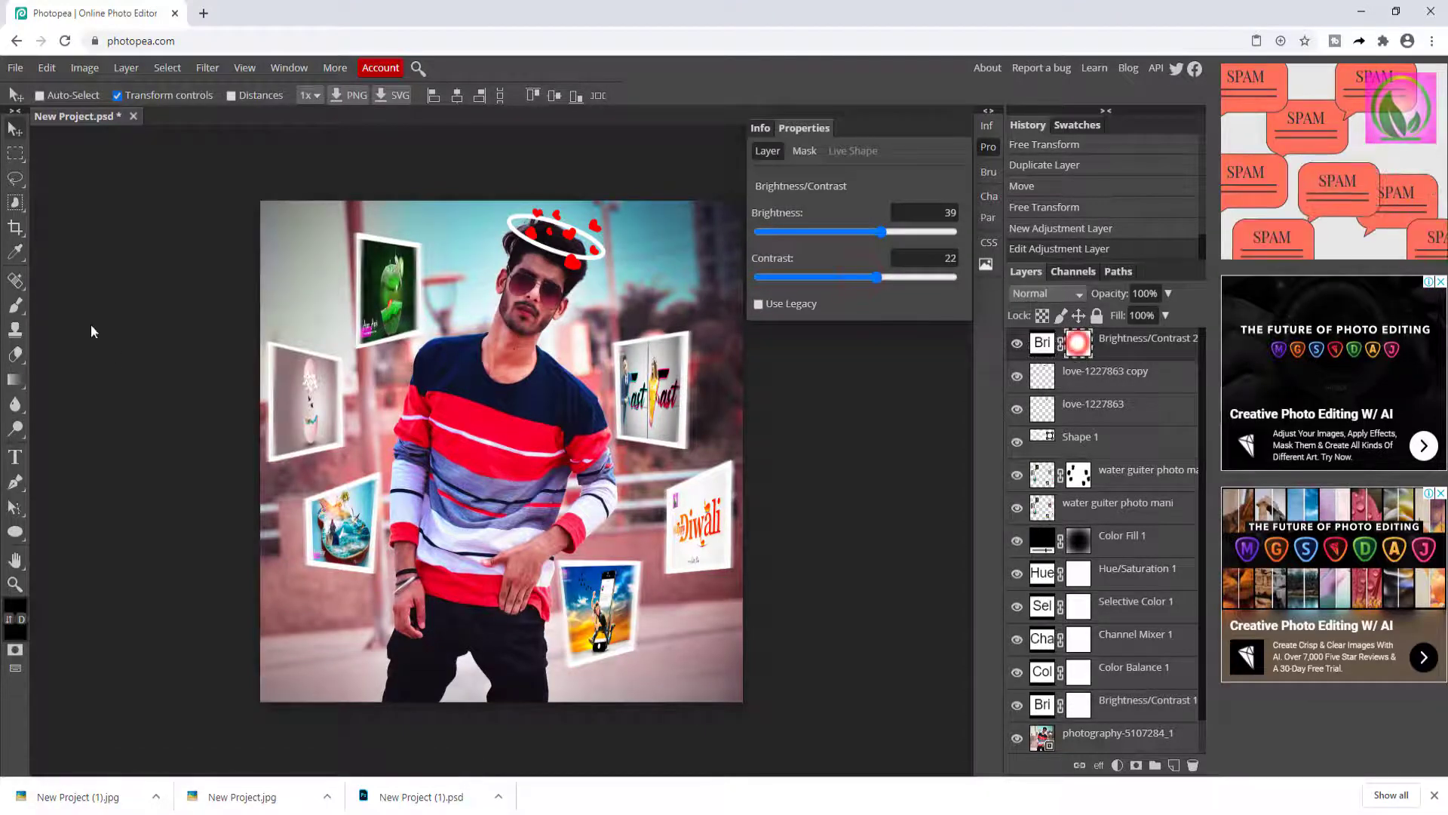
click(15, 306)
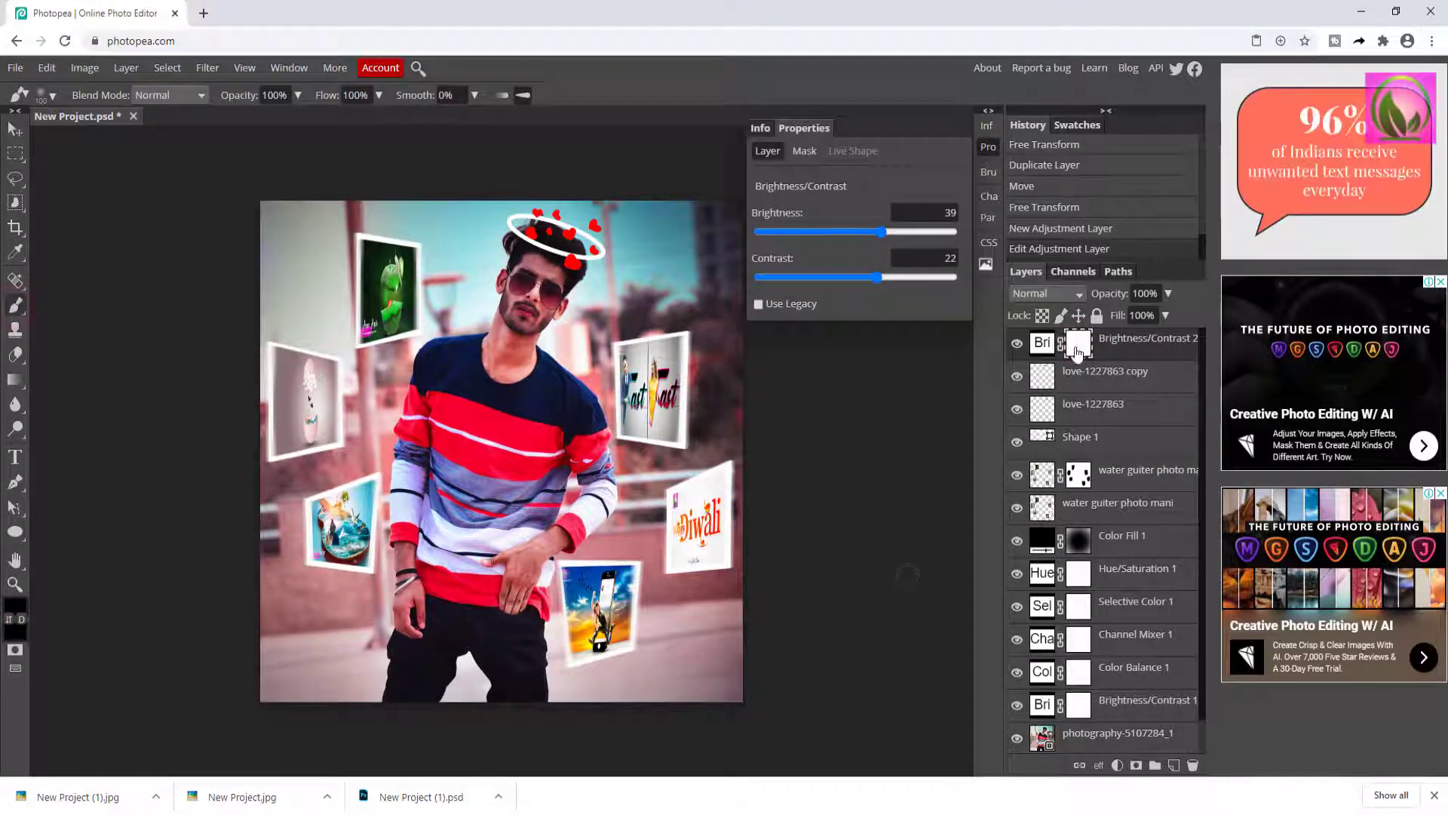
key(ctrl+i)
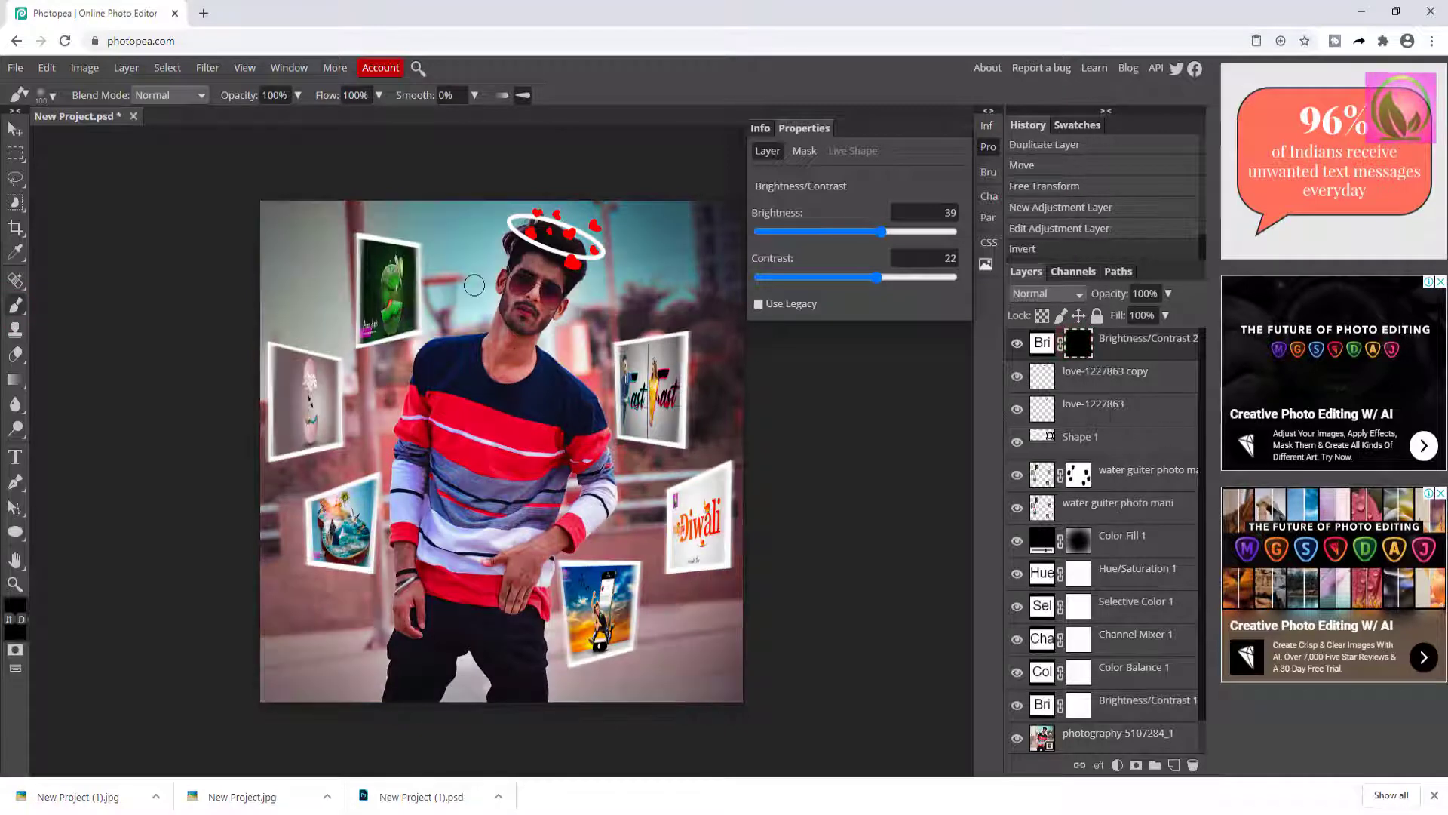
click(10, 605)
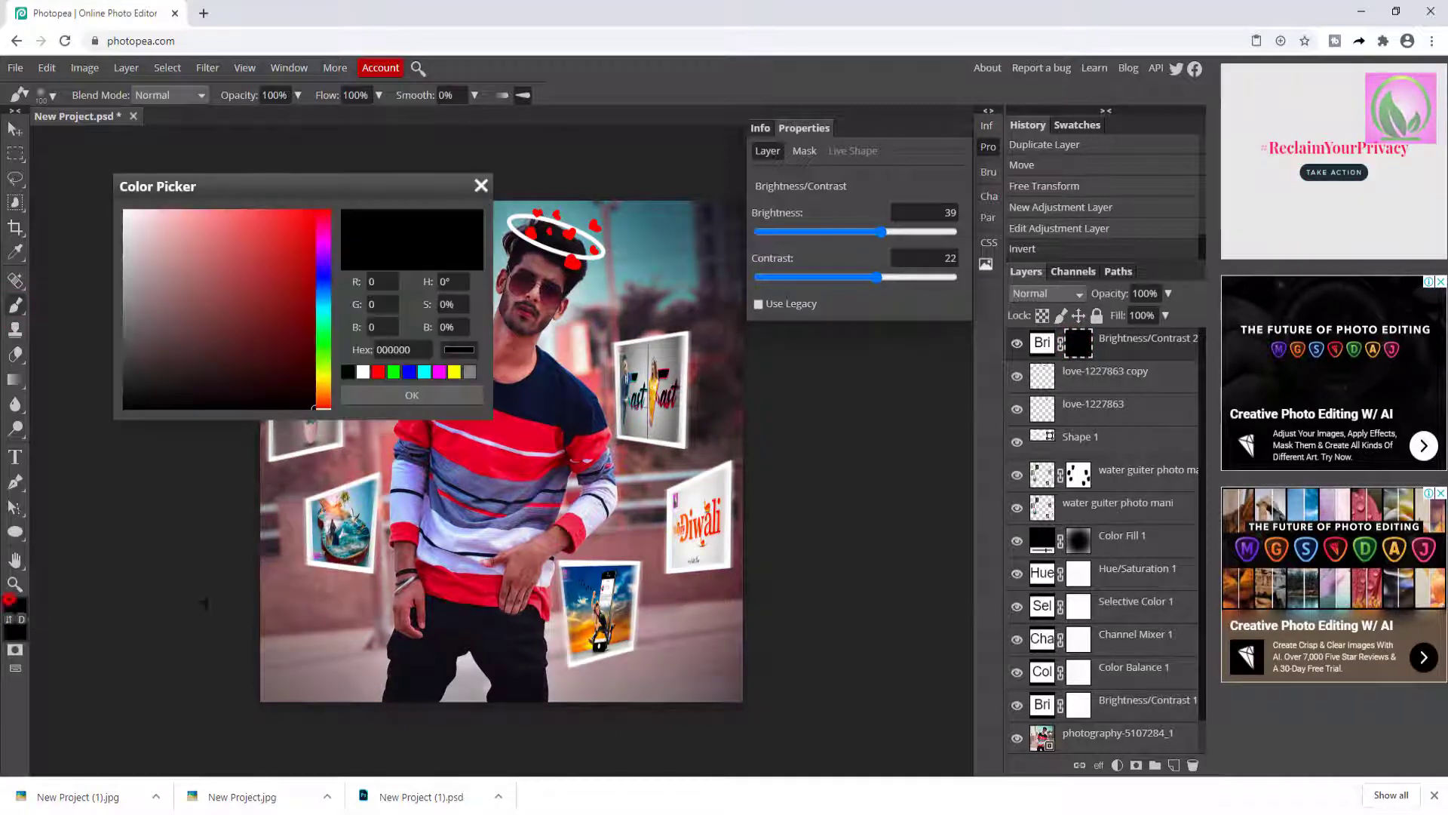
drag(178, 260, 119, 214)
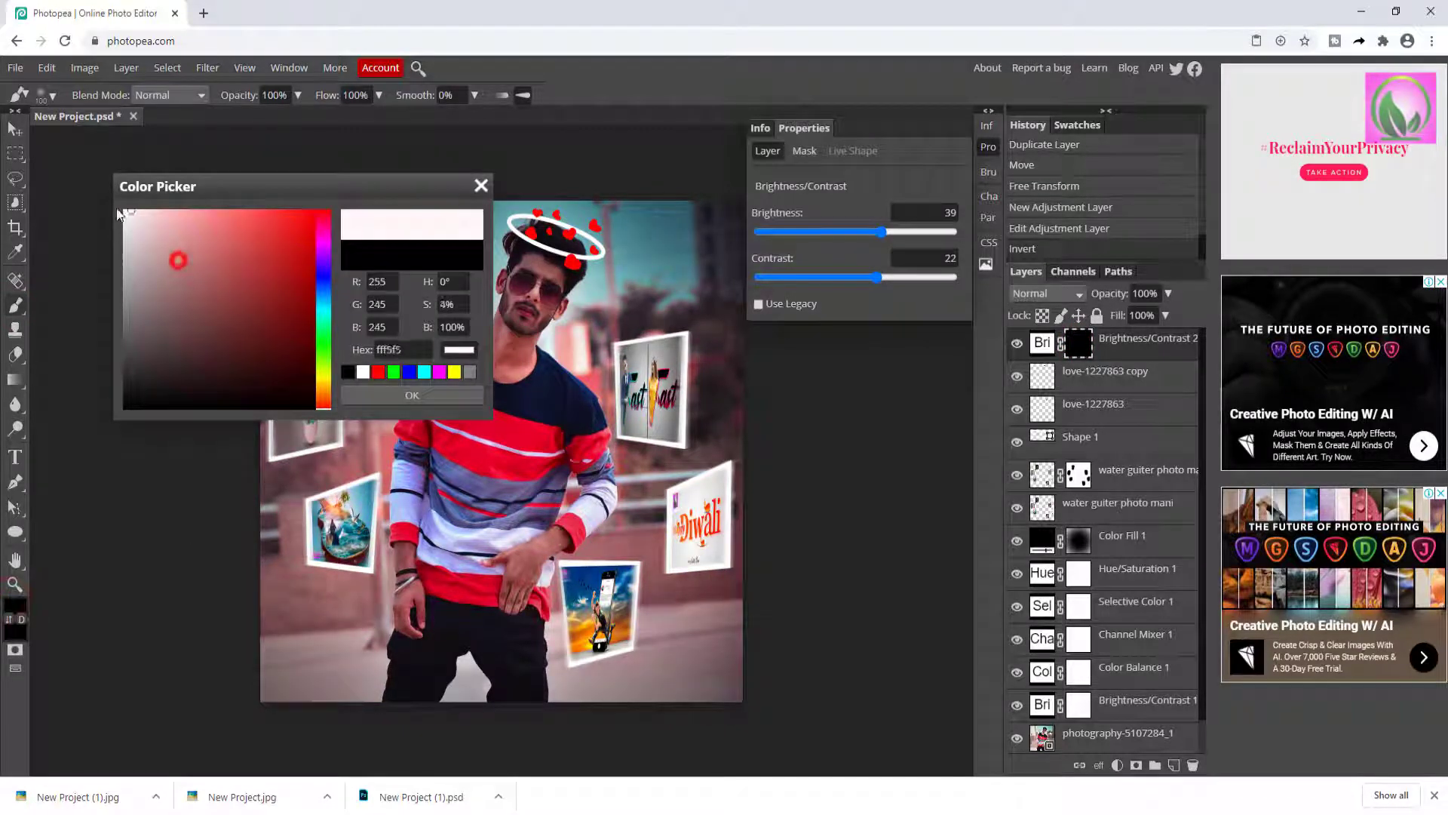
click(464, 396)
Paint white on the Brightness/Contrast mask over the man's face, neck and both hands with a larger brush.
key(])
key(])
key(])
key(])
key(])
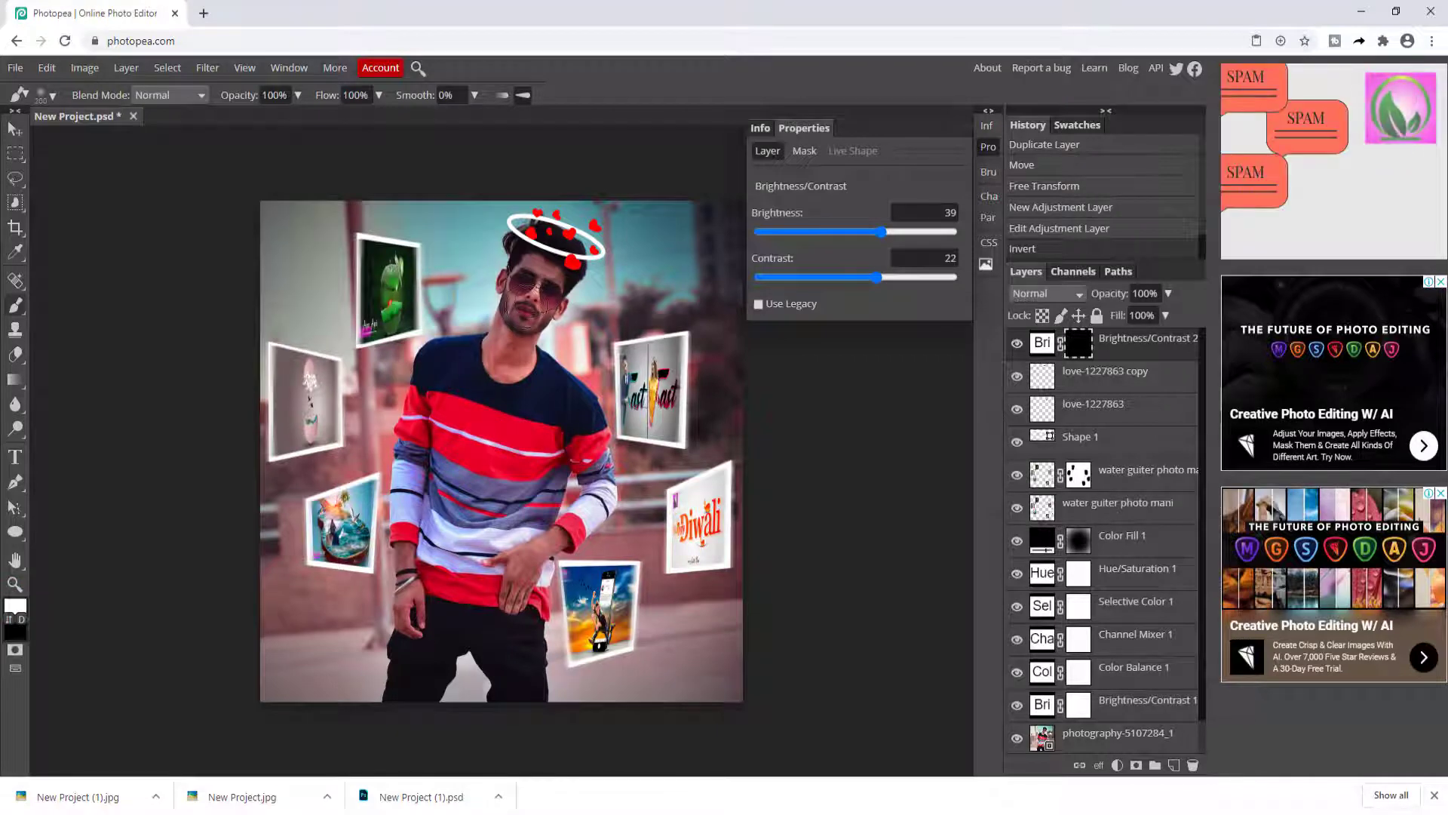
mouse_move(532, 294)
mouse_down()
mouse_move(522, 288)
mouse_move(545, 291)
mouse_move(512, 373)
mouse_up()
drag(542, 562, 534, 569)
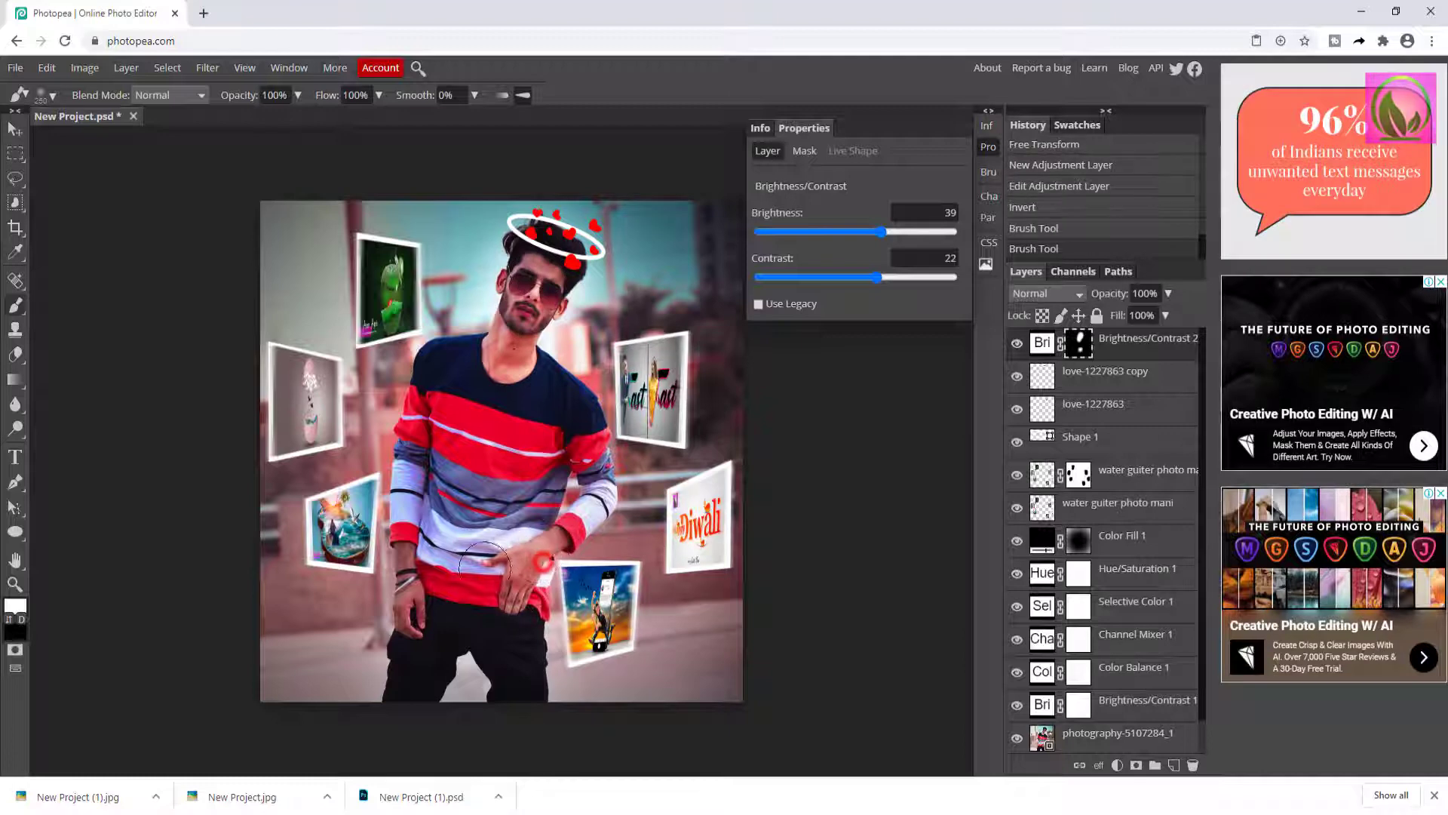
drag(401, 606, 411, 613)
Add a Color Fill layer on top of the stack and set its color to black (000000).
click(1116, 765)
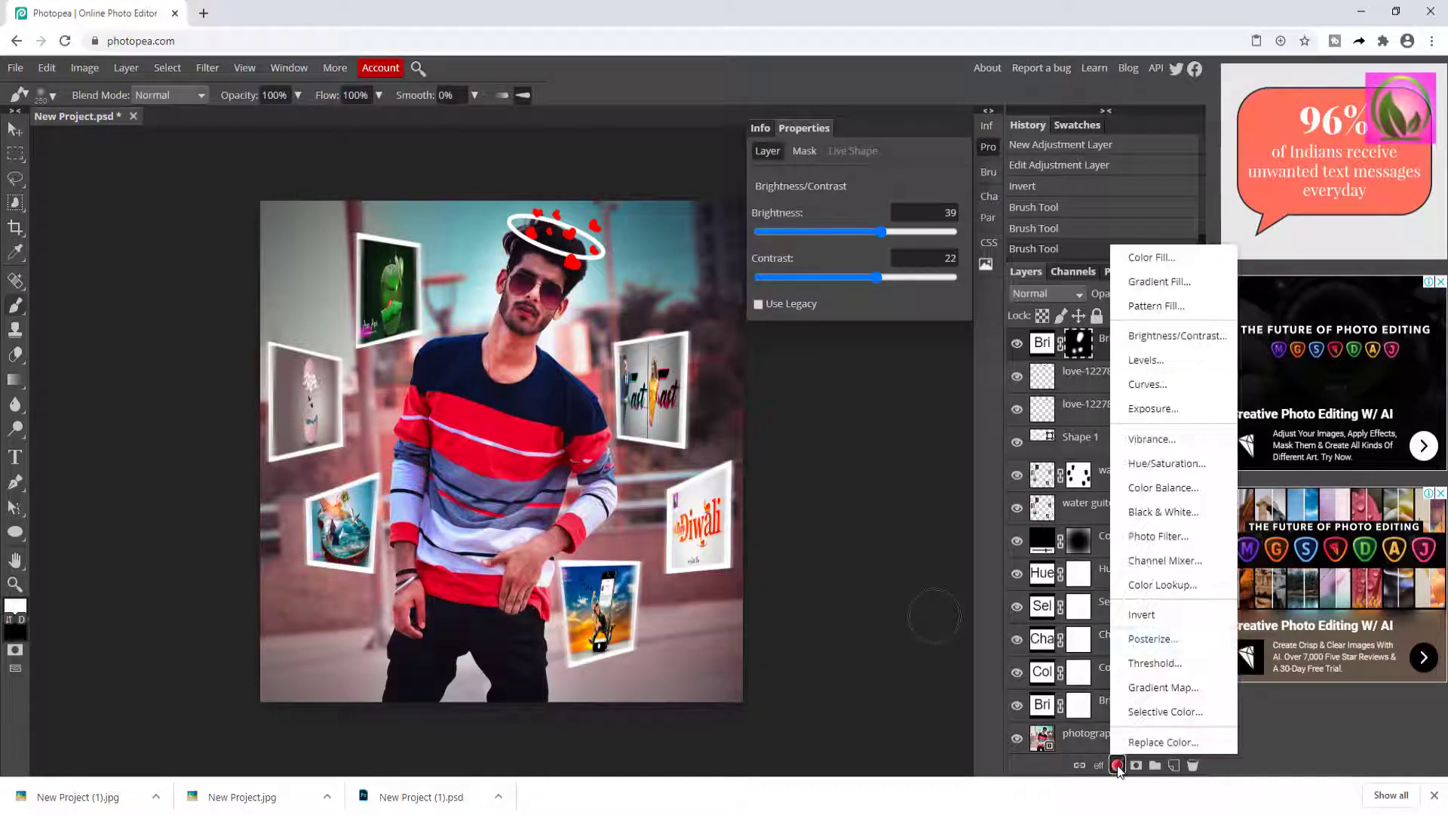
click(1153, 254)
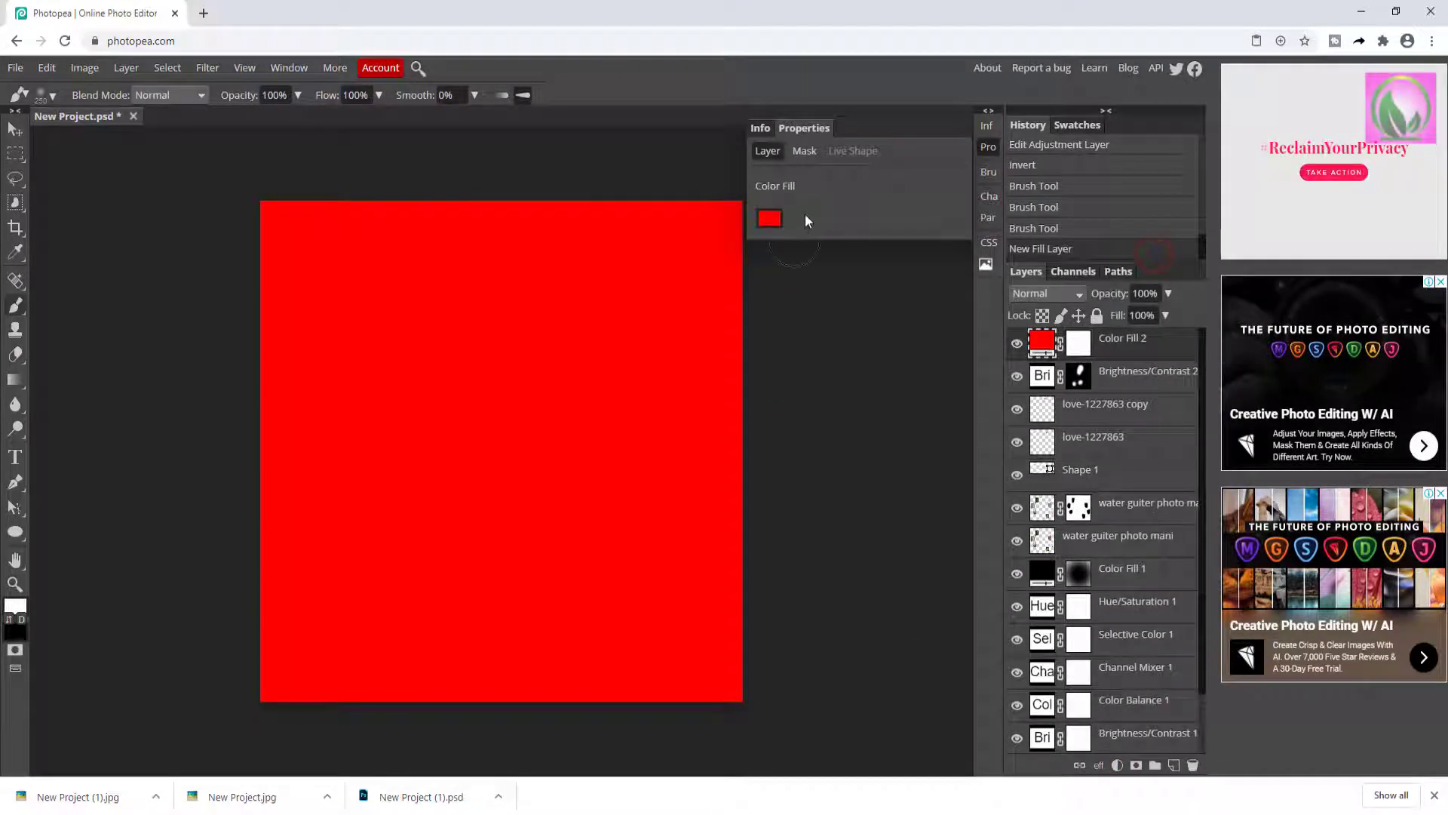
click(762, 222)
drag(301, 396, 317, 408)
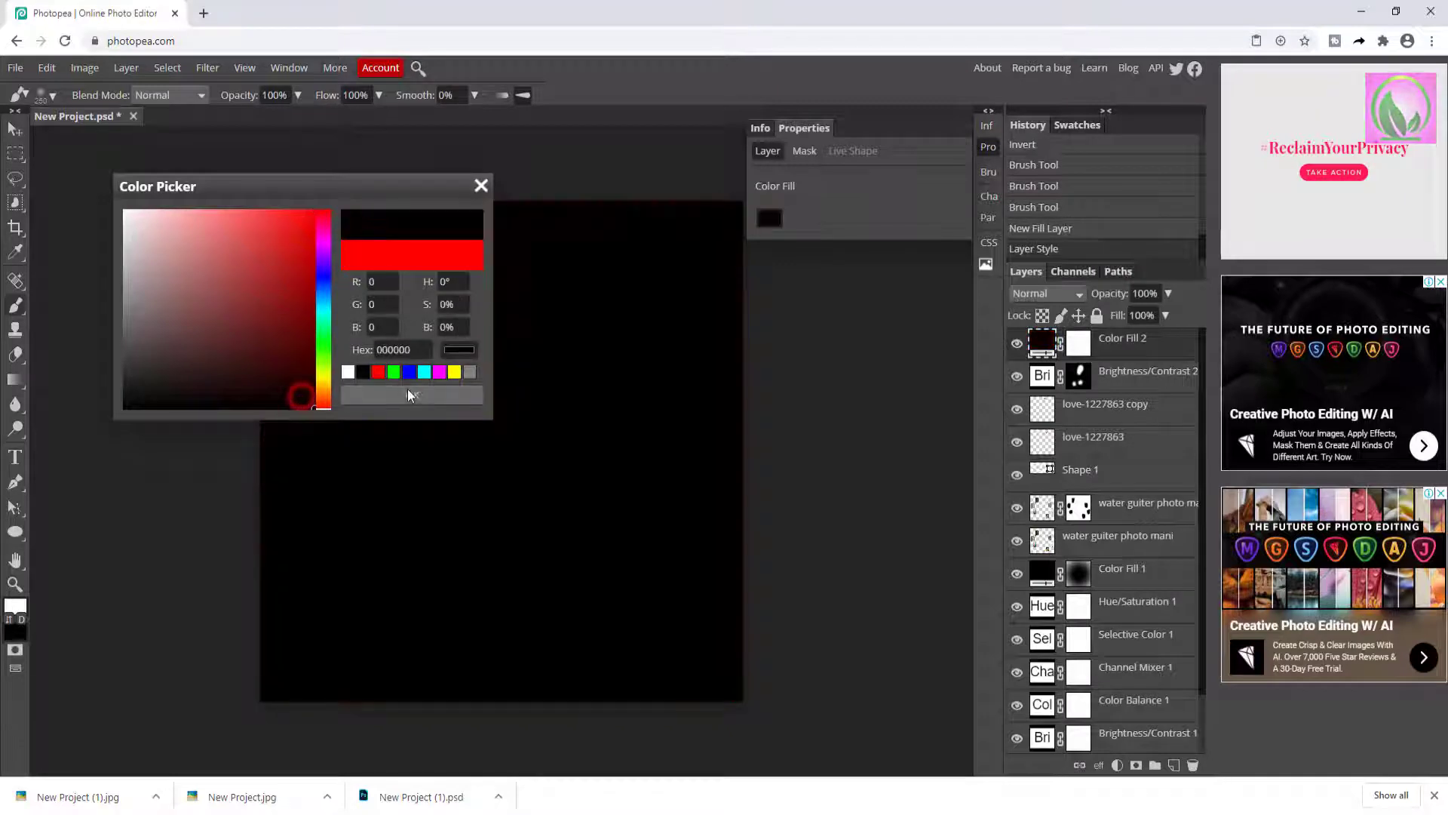
click(411, 392)
Paint black at the center of the fill layer's mask with a brush almost as wide as the canvas to create a dark vignette.
click(1078, 341)
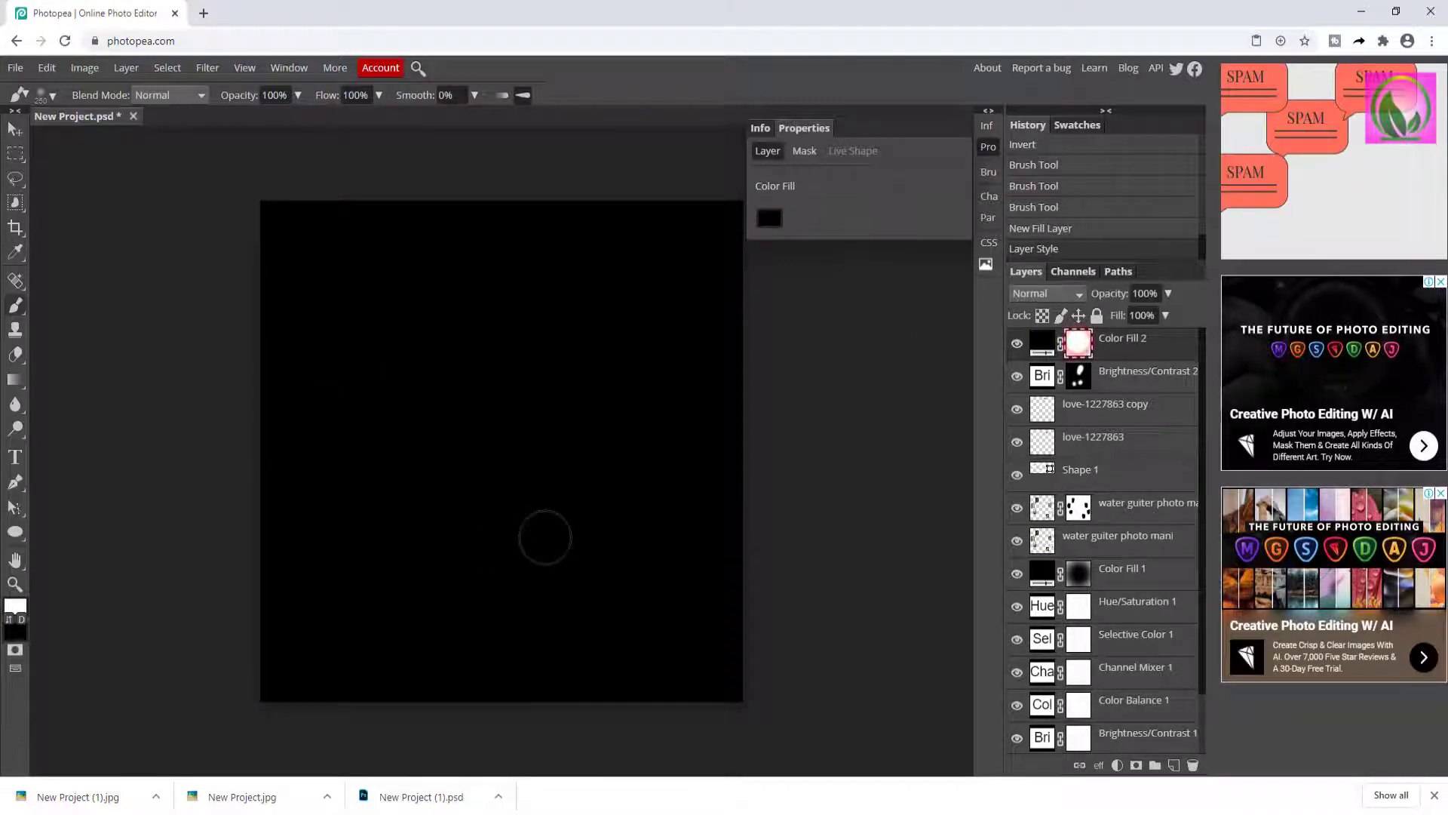
key(bracketright)
key(bracketright)
key(bracketright)
key(bracketright)
key(bracketright)
key(bracketright)
key(bracketright)
key(bracketright)
key(bracketright)
key(bracketright)
key(bracketright)
key(bracketright)
key(bracketright)
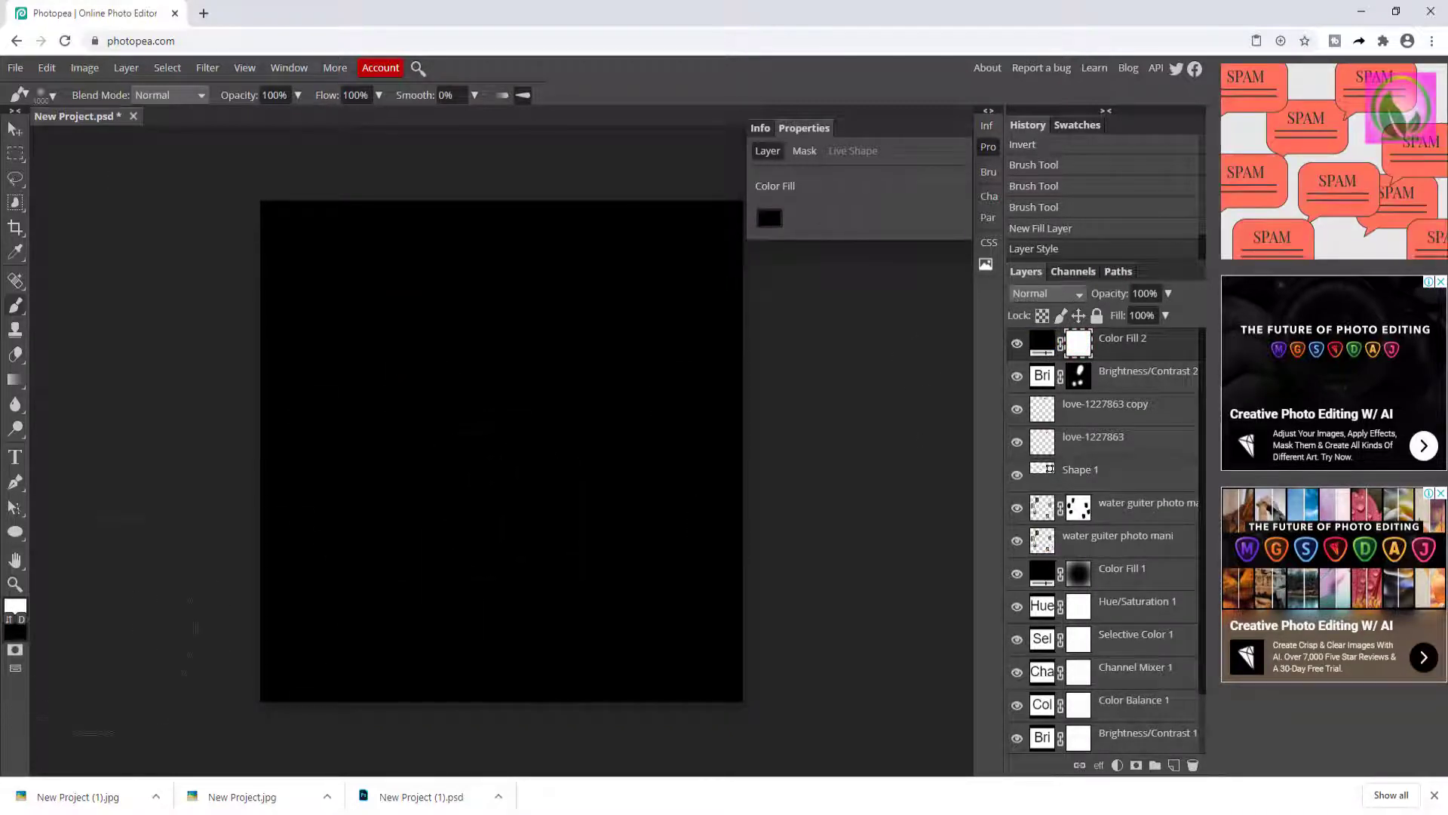
click(14, 604)
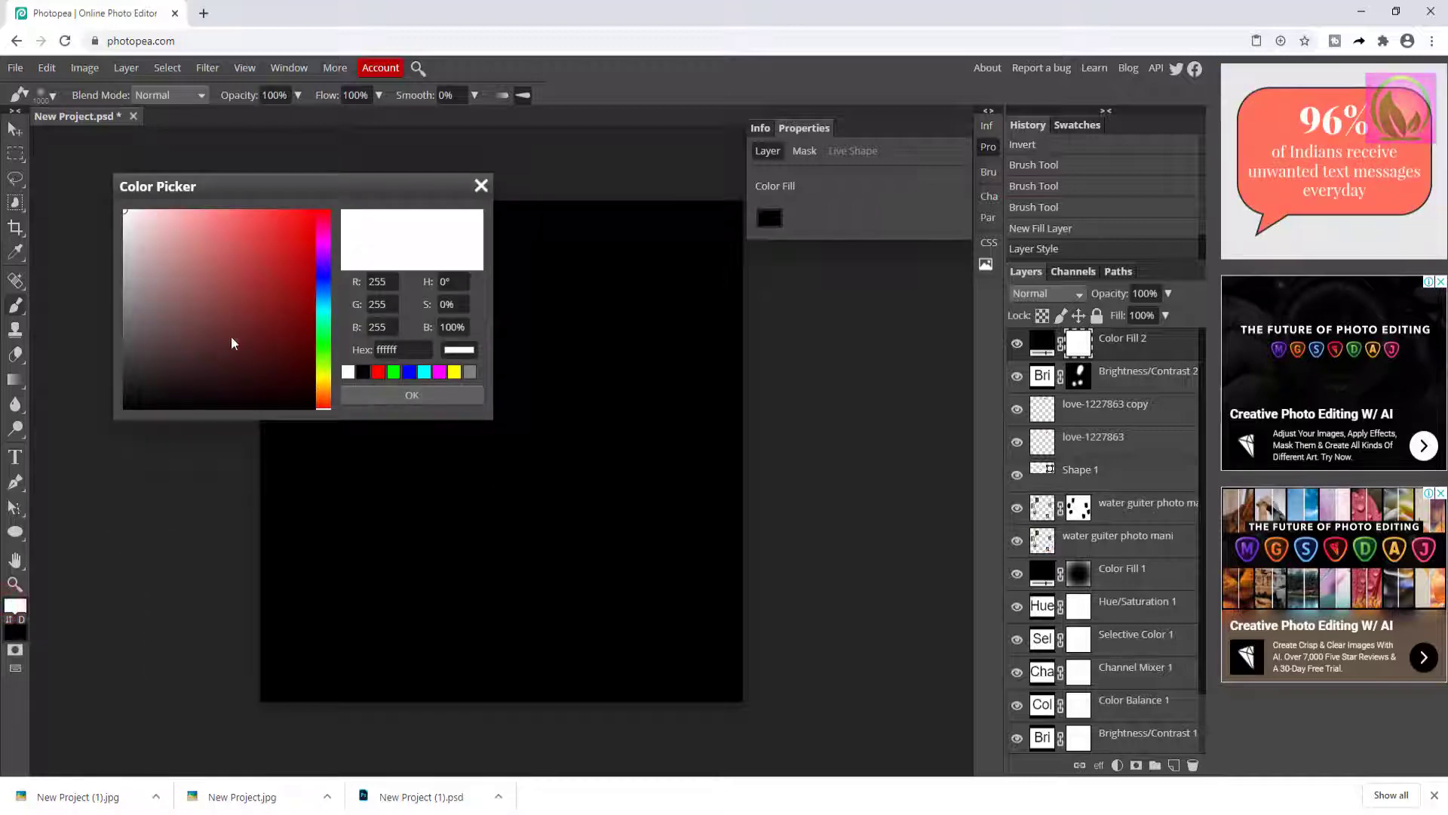
click(276, 398)
click(414, 399)
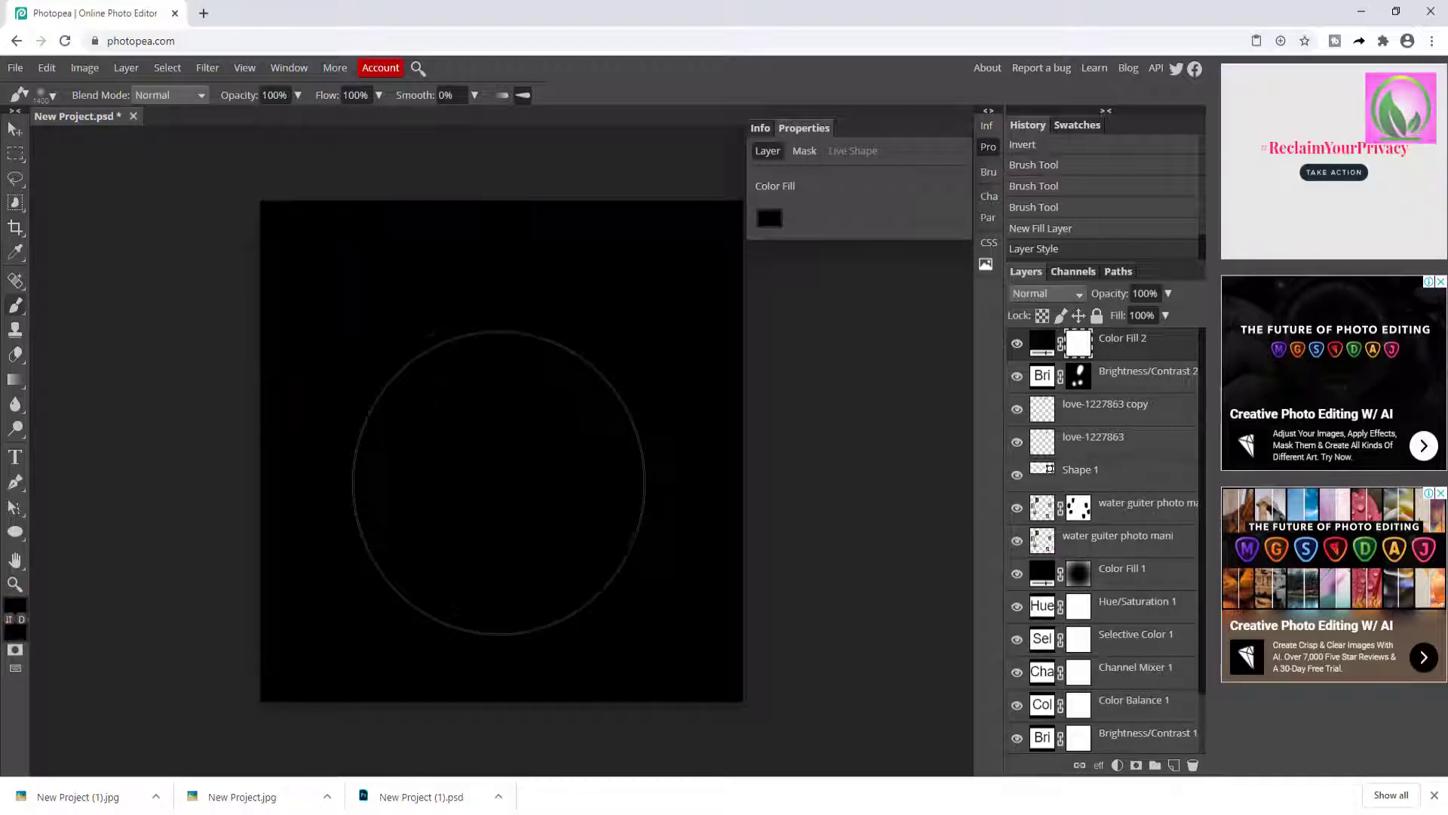
key(bracketright)
key(bracketright)
key(bracketright)
key(bracketright)
key(bracketright)
key(bracketright)
key(bracketright)
key(bracketright)
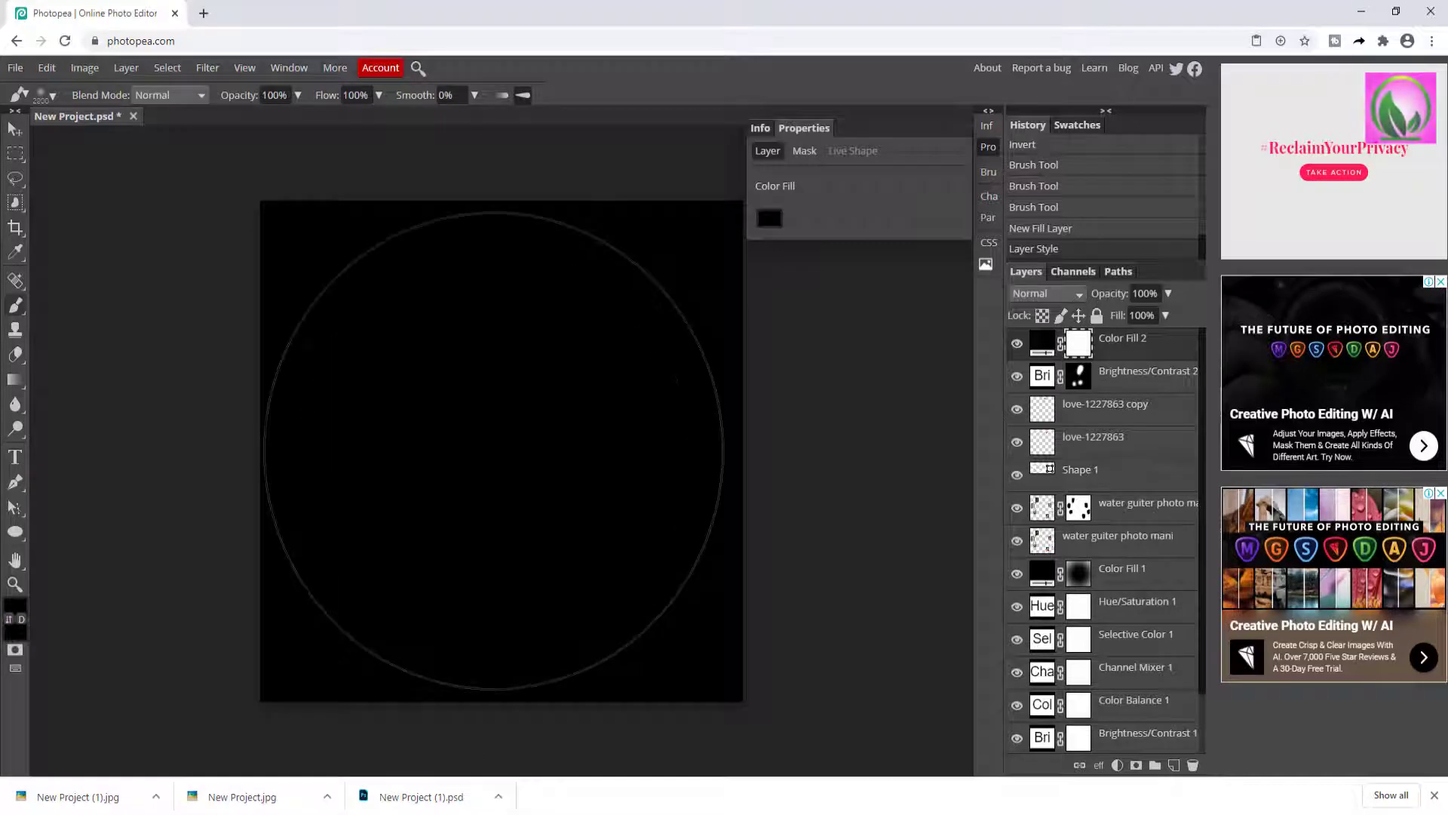
click(493, 450)
click(494, 450)
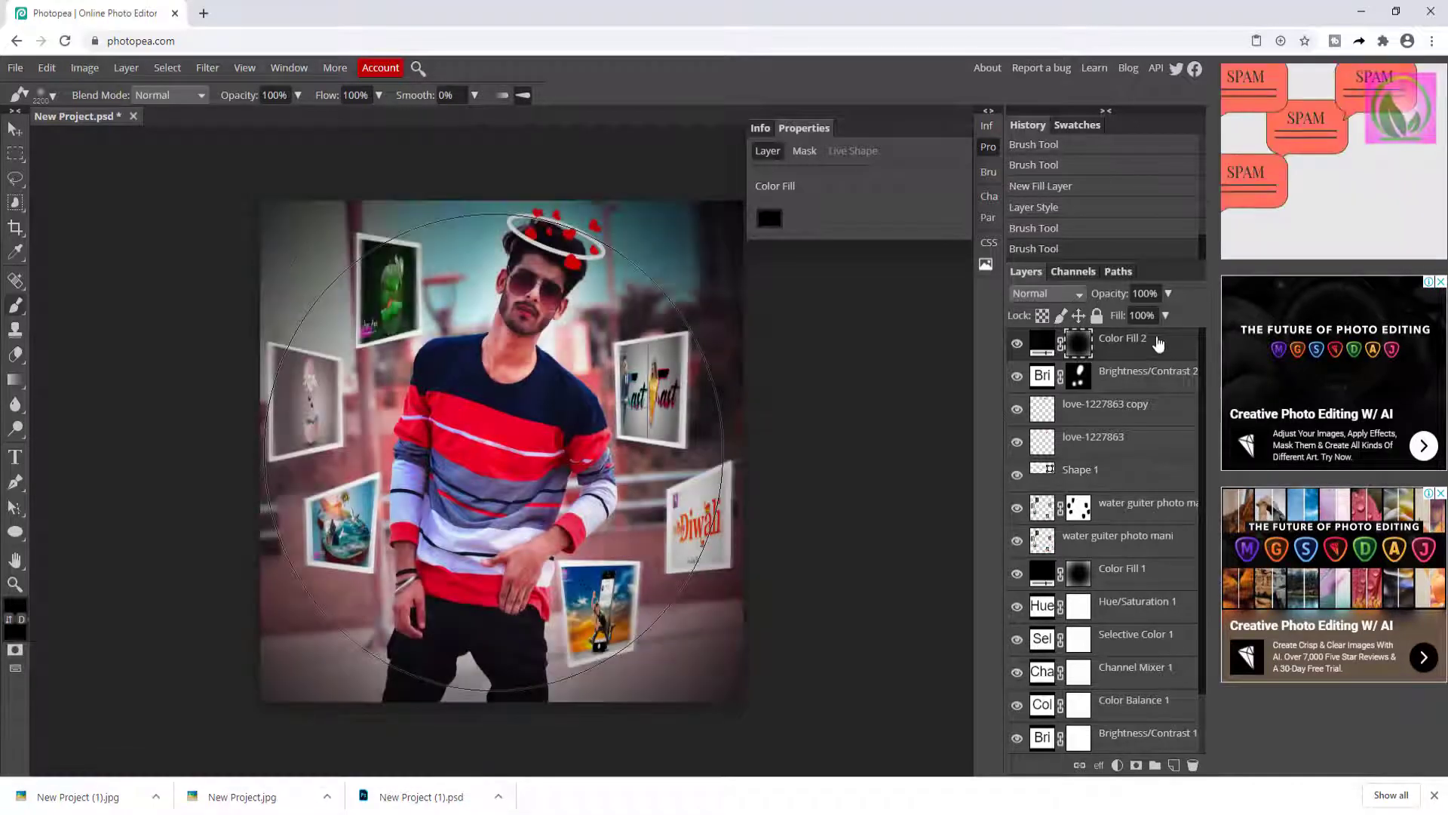
Lower the opacity of the black vignette fill layer.
click(1168, 294)
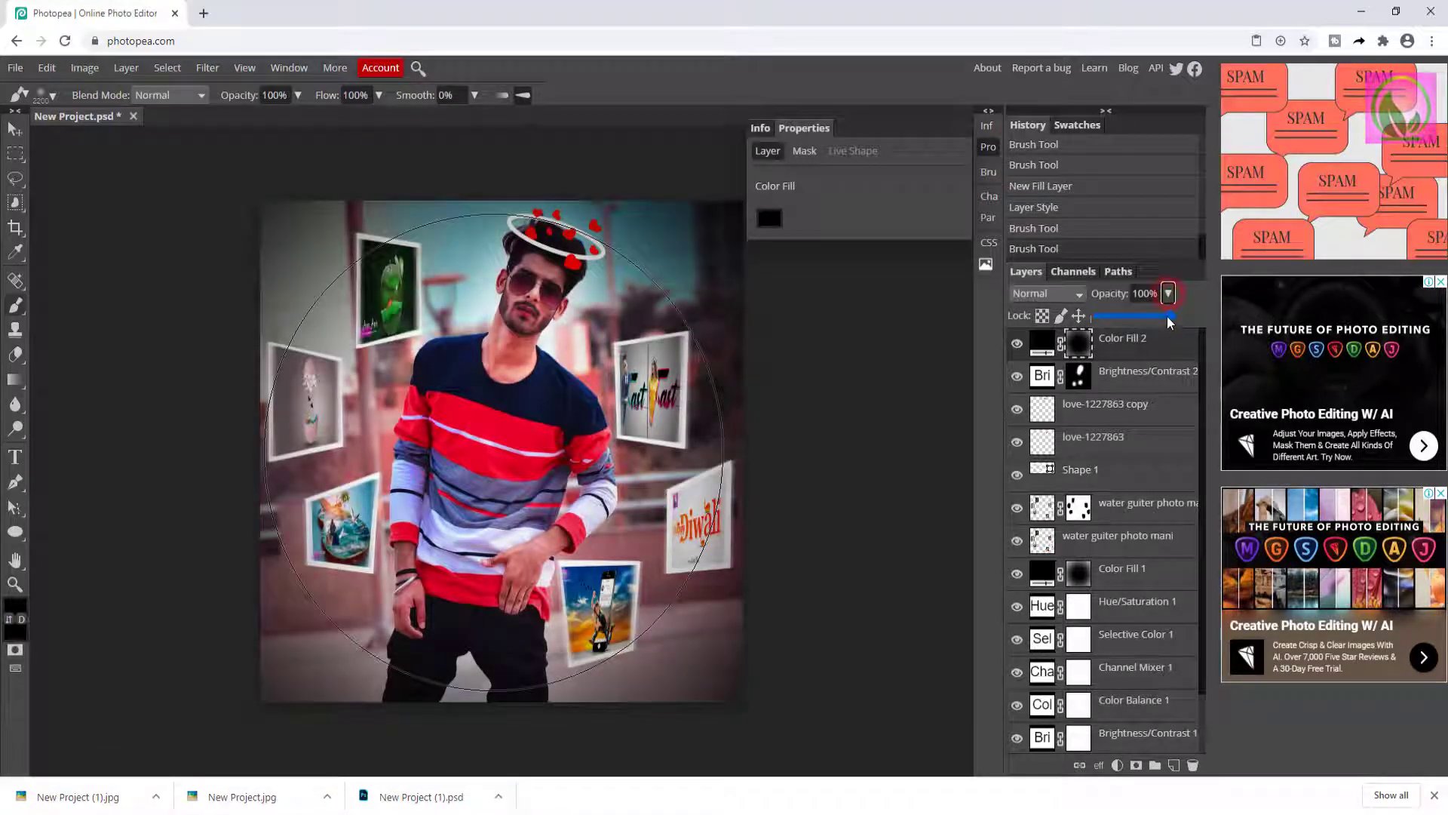
drag(1166, 315, 1145, 318)
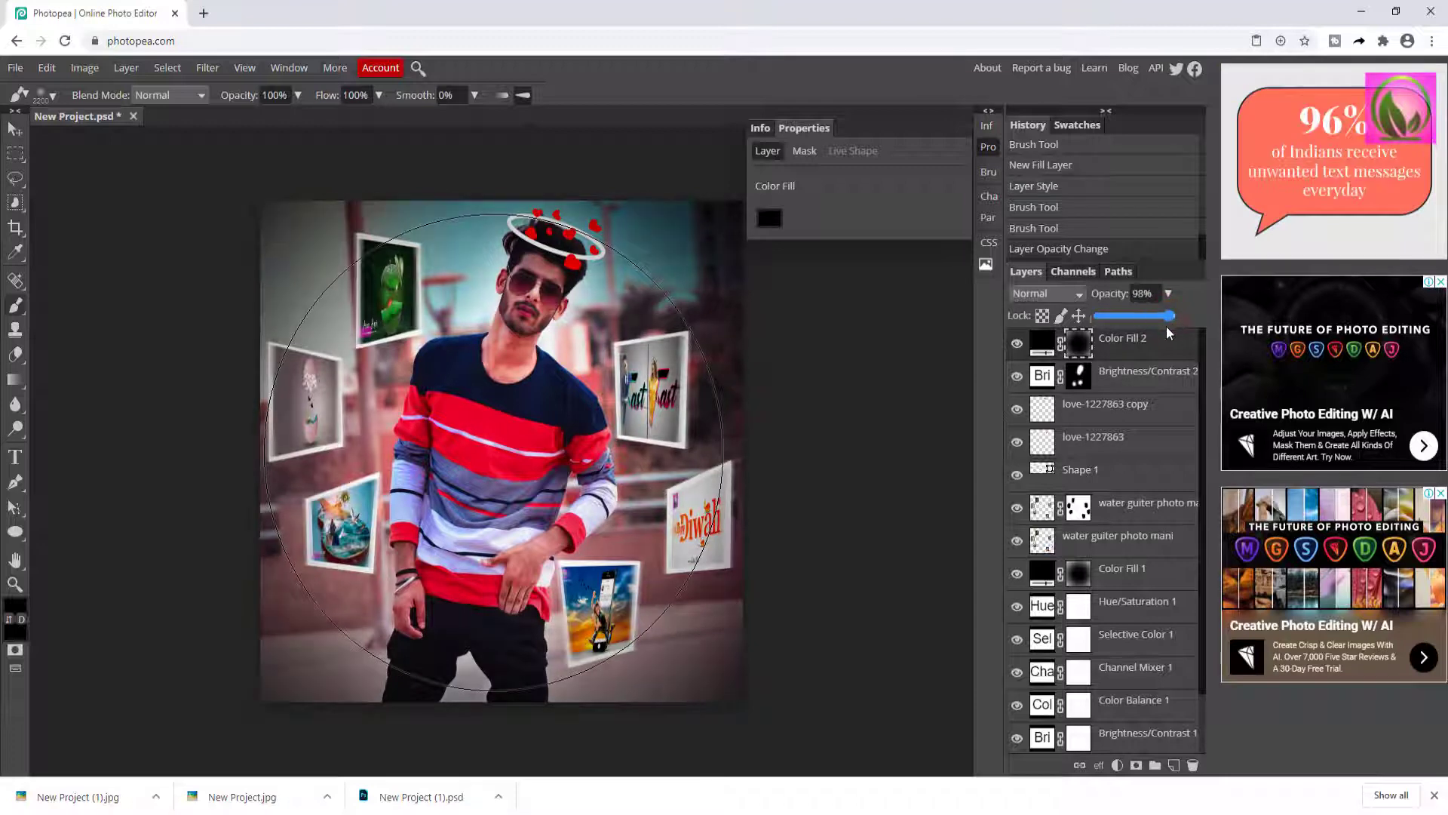
click(1152, 319)
Add a Color Balance adjustment layer on top with shadows at red 9, green 3 and blue 10.
click(1117, 765)
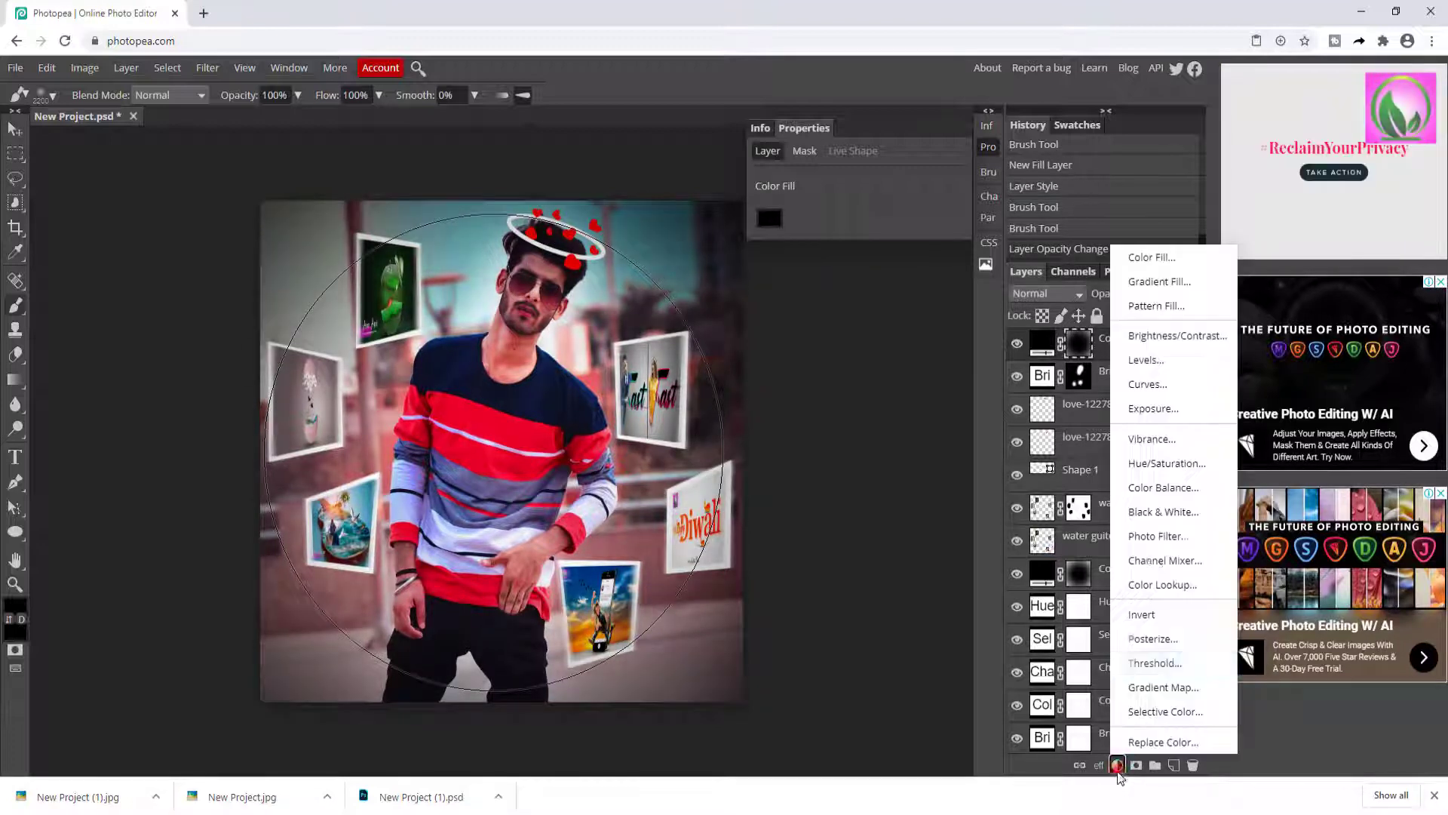
click(1159, 492)
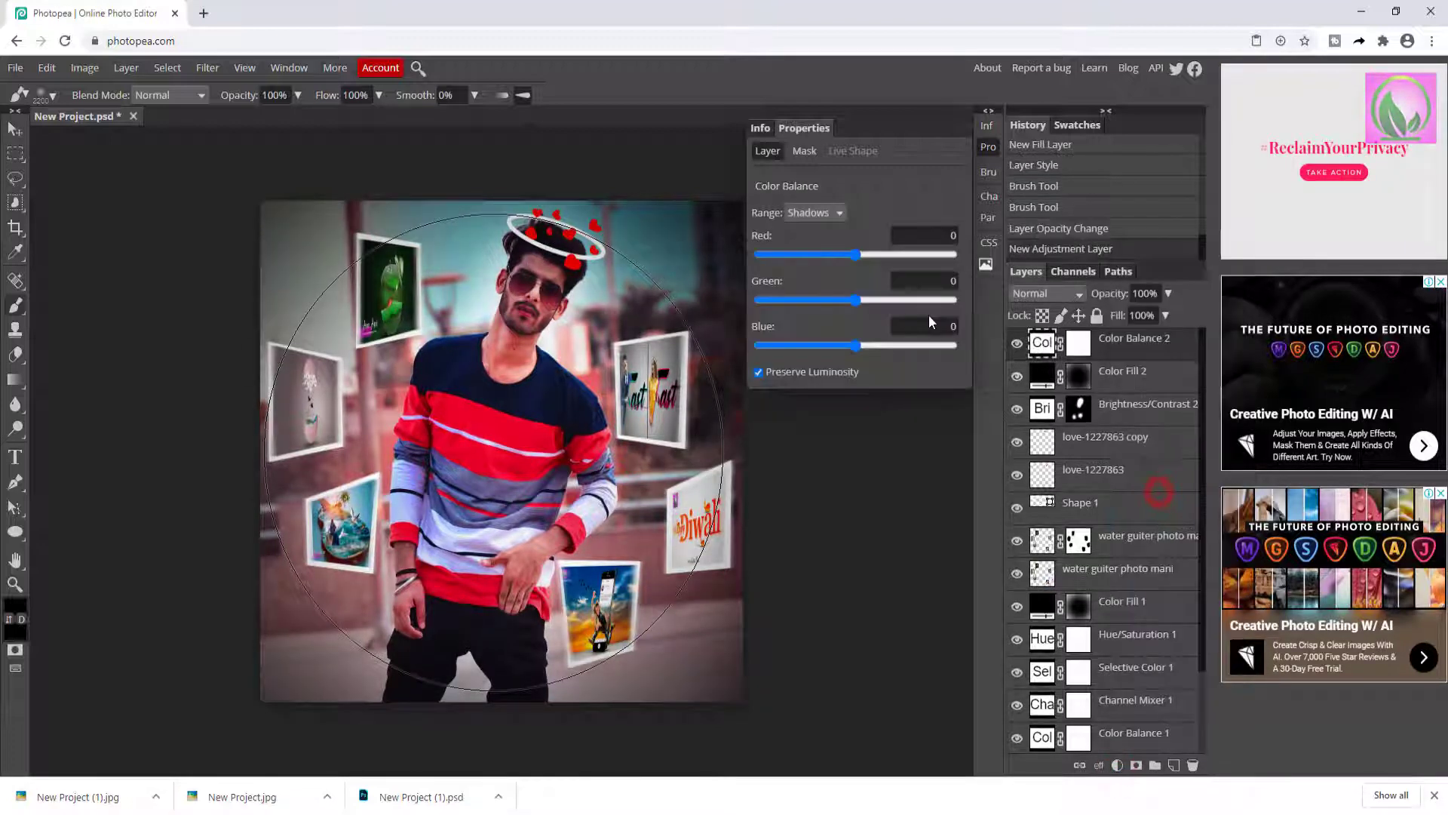
click(862, 260)
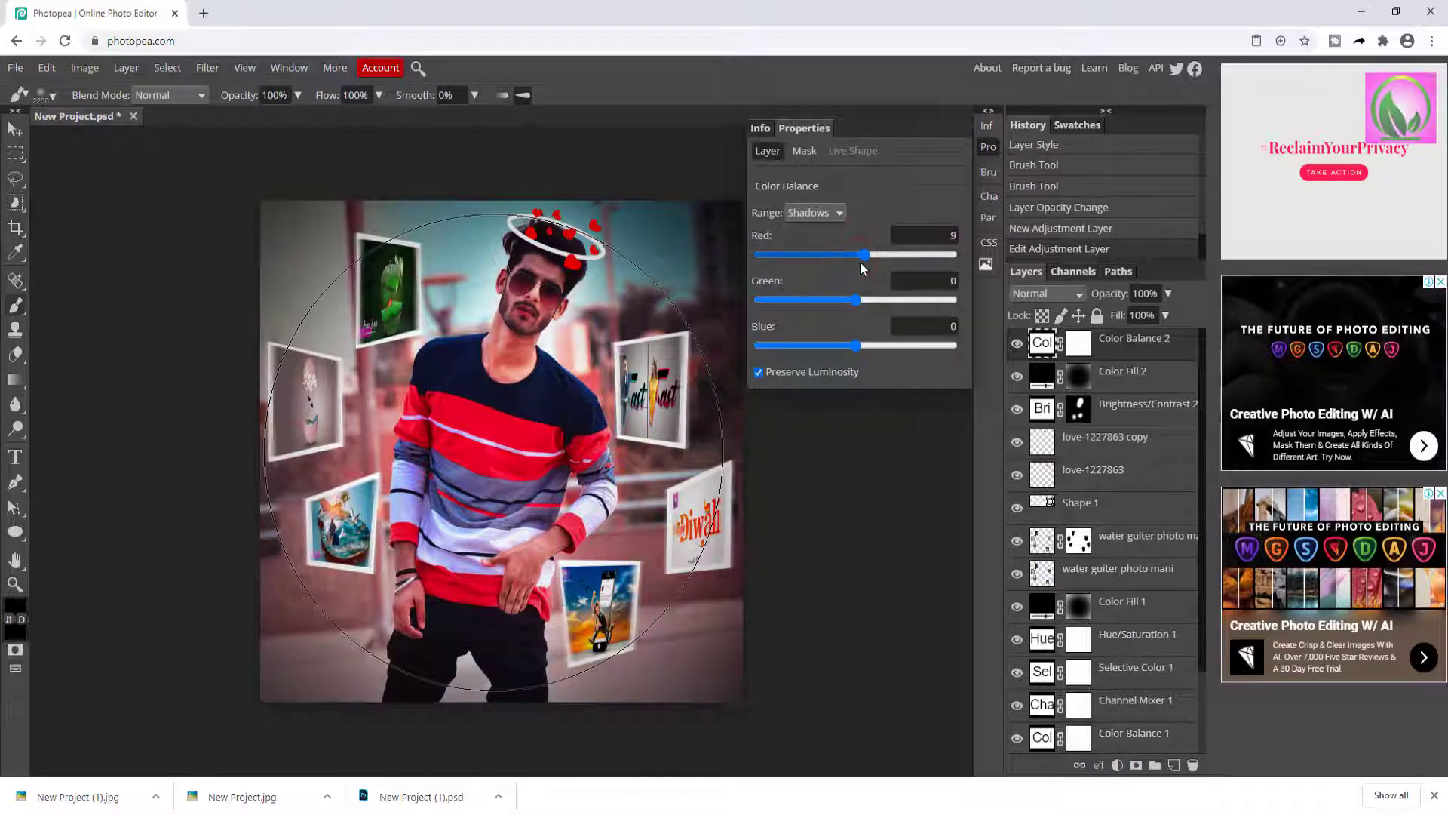
drag(856, 300, 866, 343)
Set the Color Balance highlights to red -15, green -6 and blue 4.
click(838, 216)
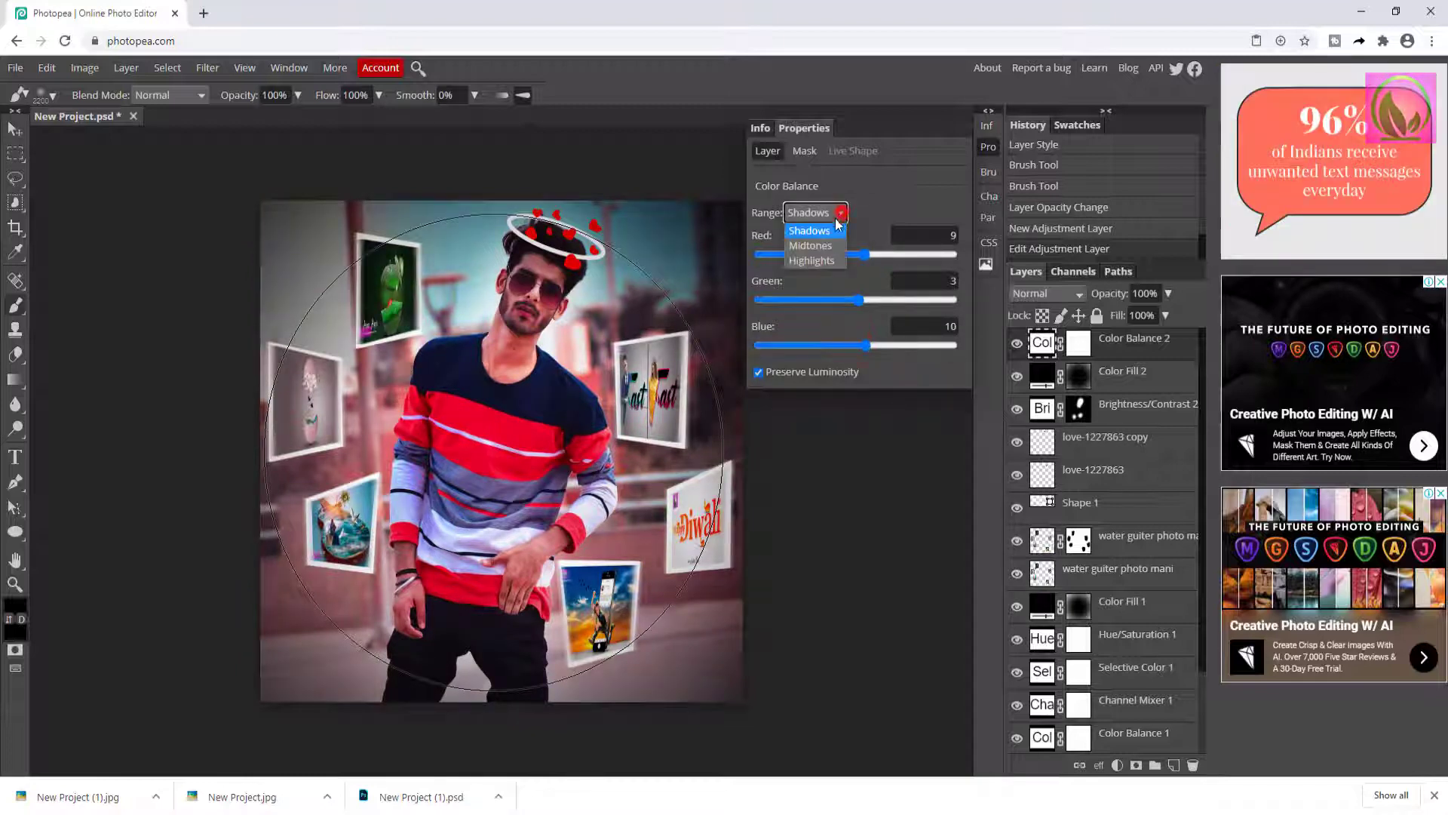
click(823, 262)
drag(860, 256, 862, 348)
Merge all layers from the portrait photo up to the top Color Balance adjustment, excluding the Background.
scroll(1112, 649, down, 3)
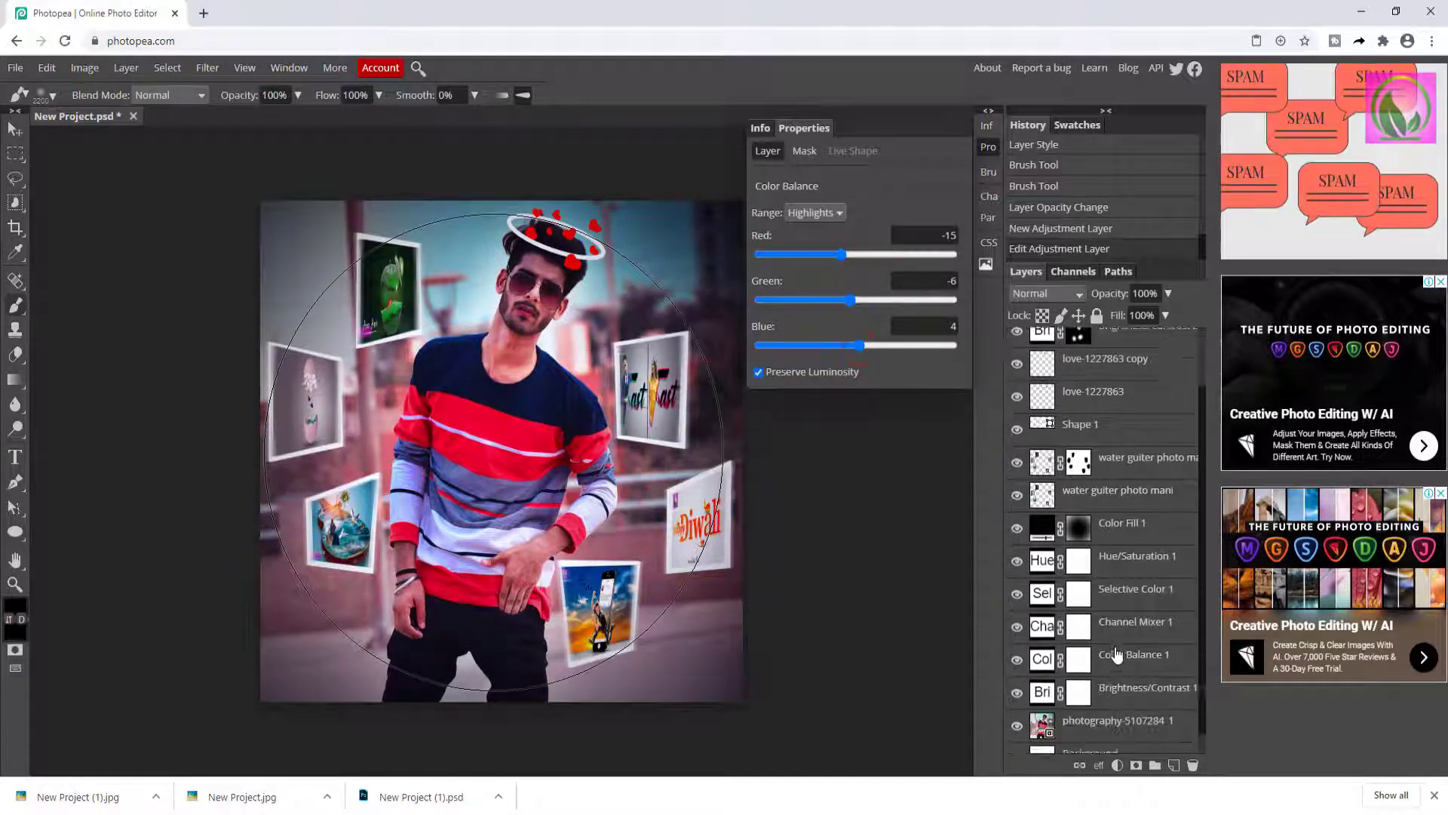
click(1114, 697)
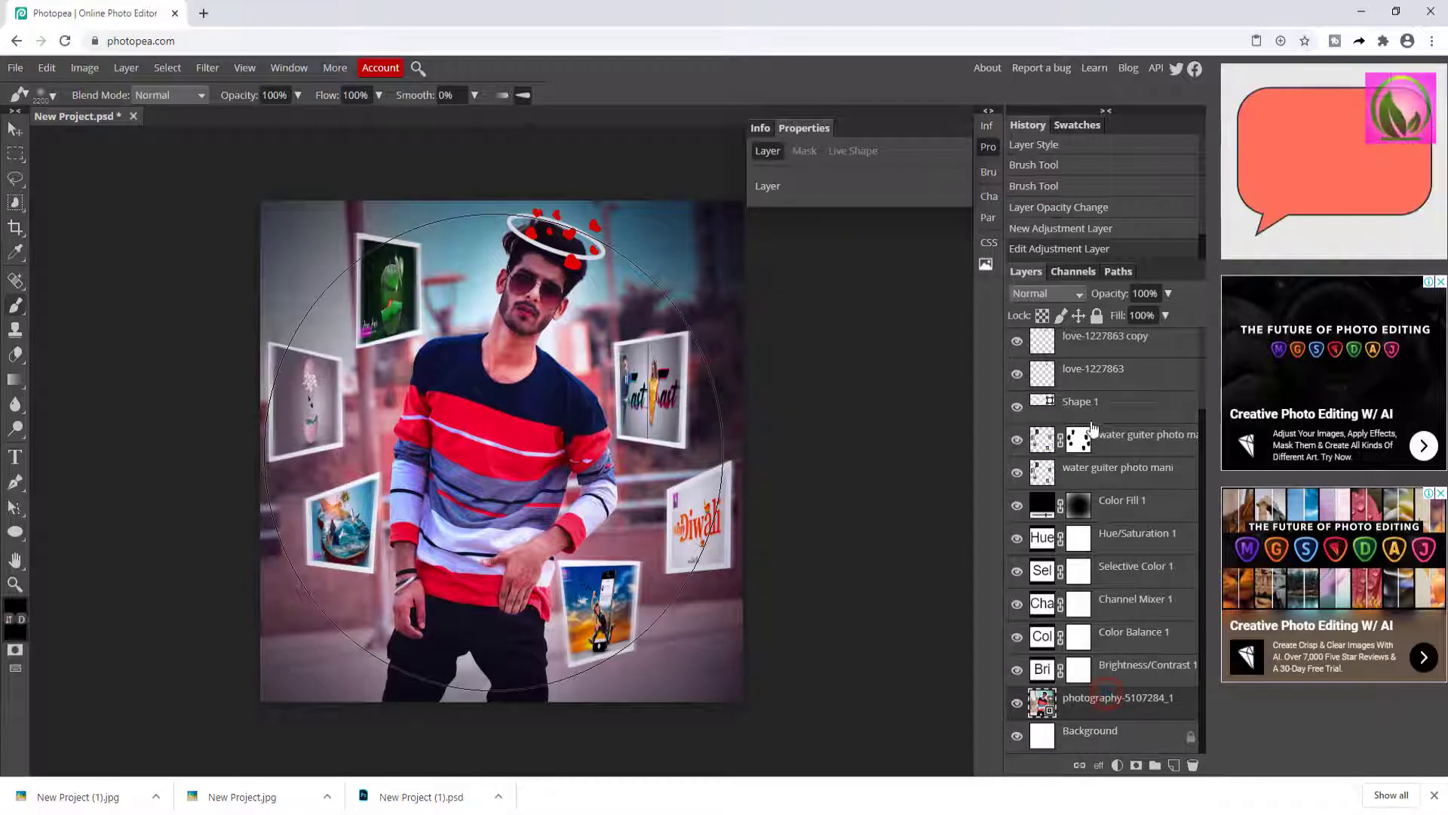
scroll(1167, 614, up, 3)
shift+click(1129, 347)
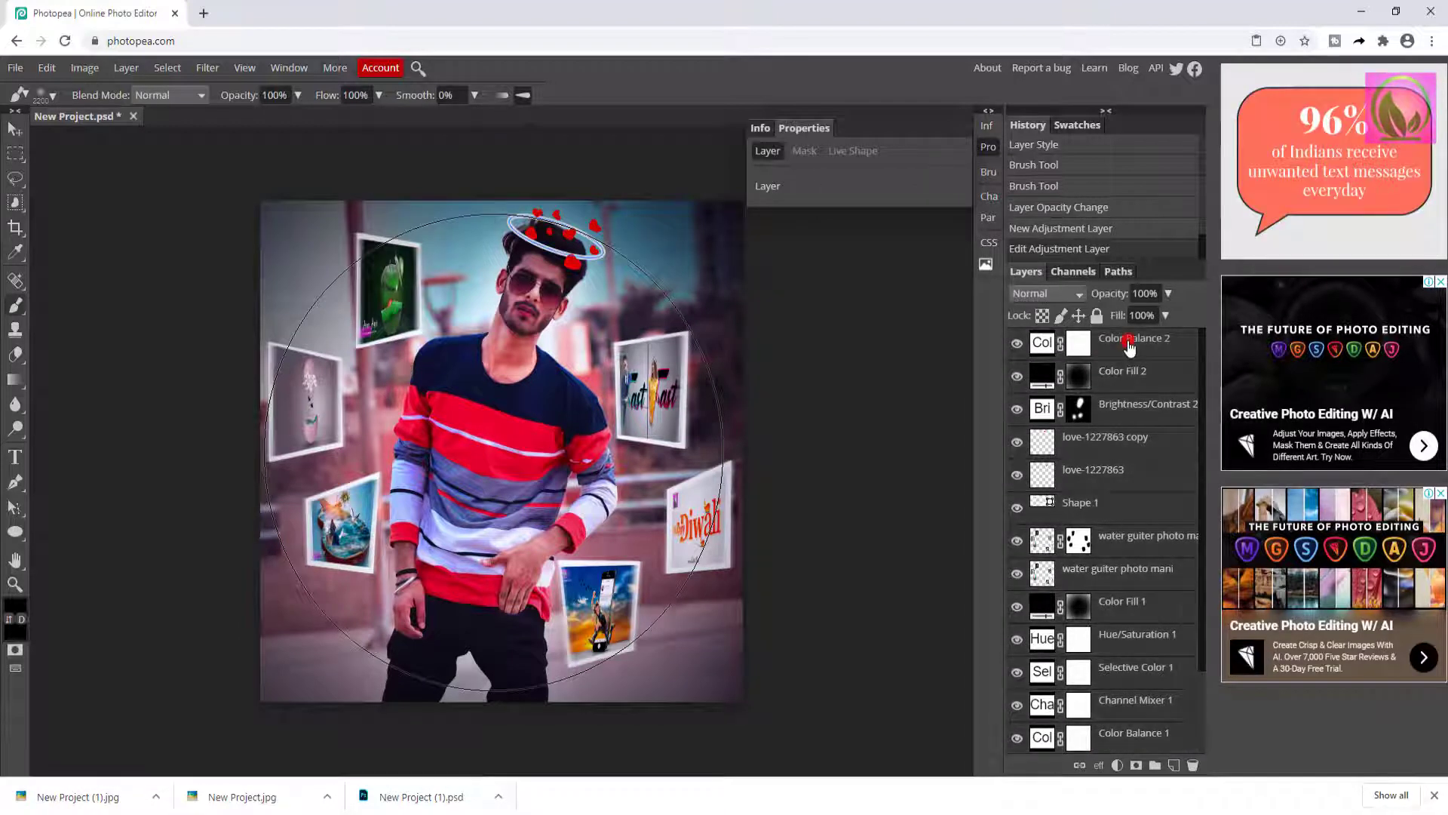
right_click(1126, 364)
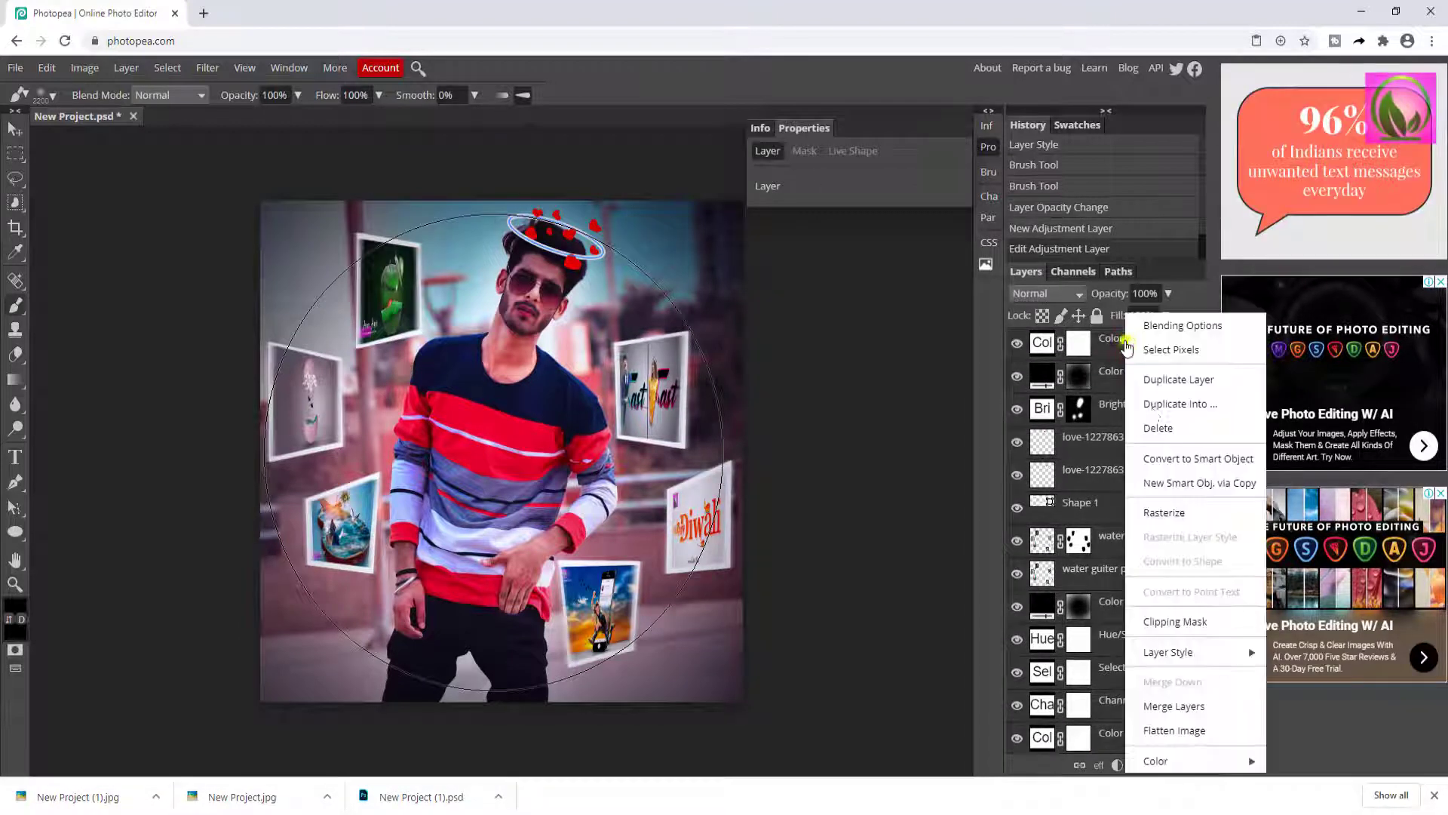
click(1173, 706)
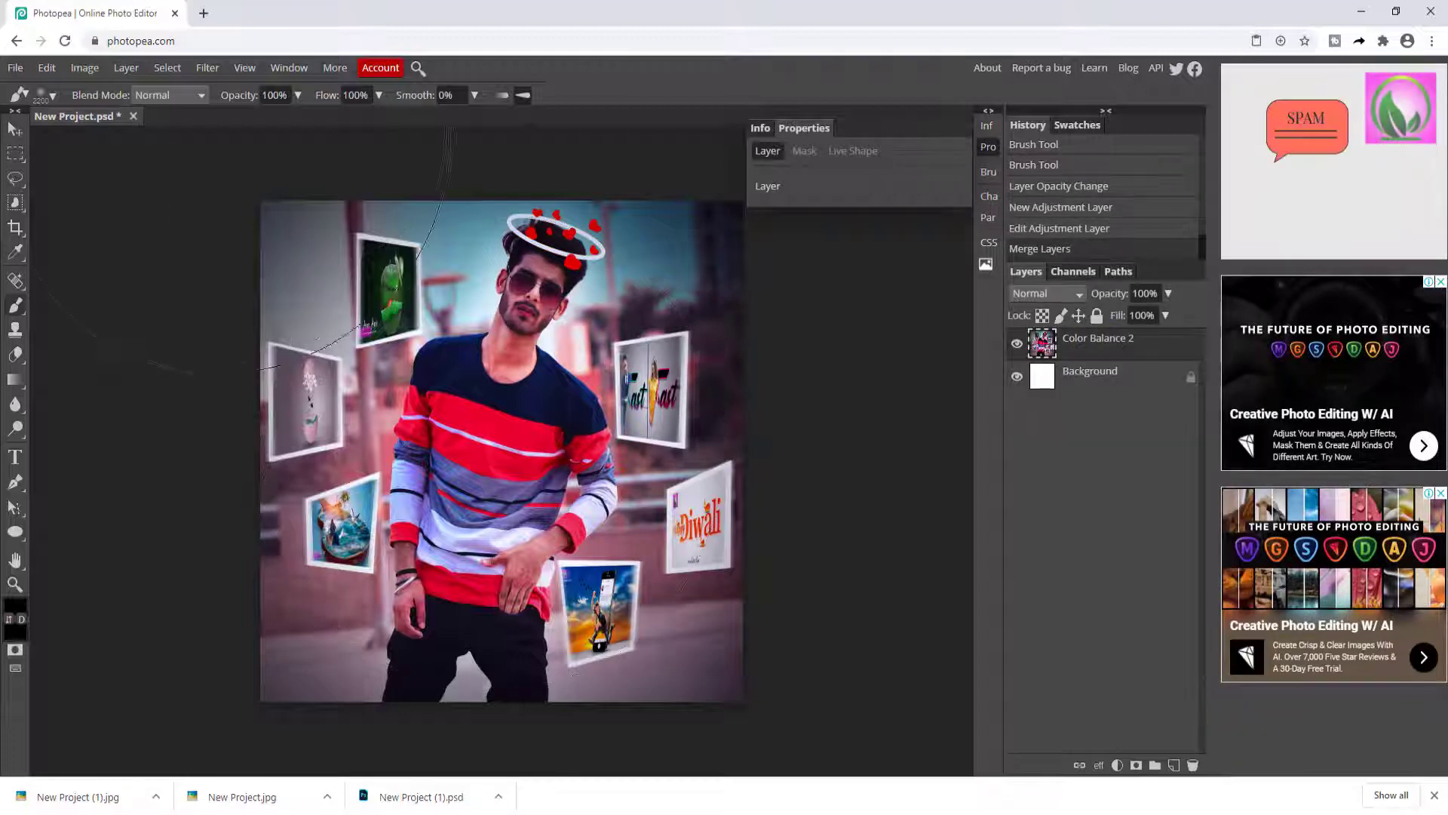
Sharpen the merged layer using Unsharp Mask with amount 37%, radius 1.6 px and threshold 0.
click(207, 67)
mouse_move(267, 345)
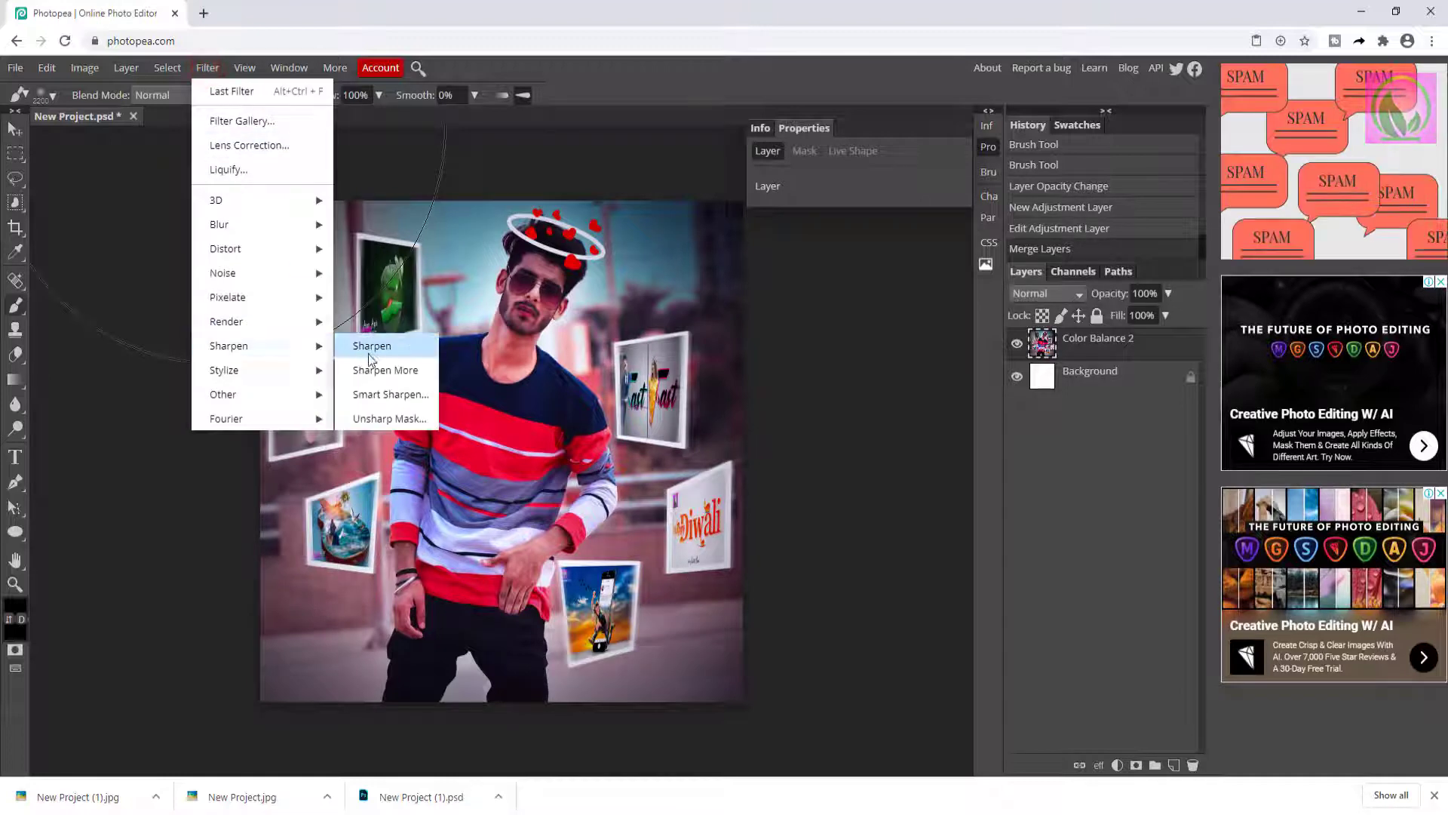
click(380, 412)
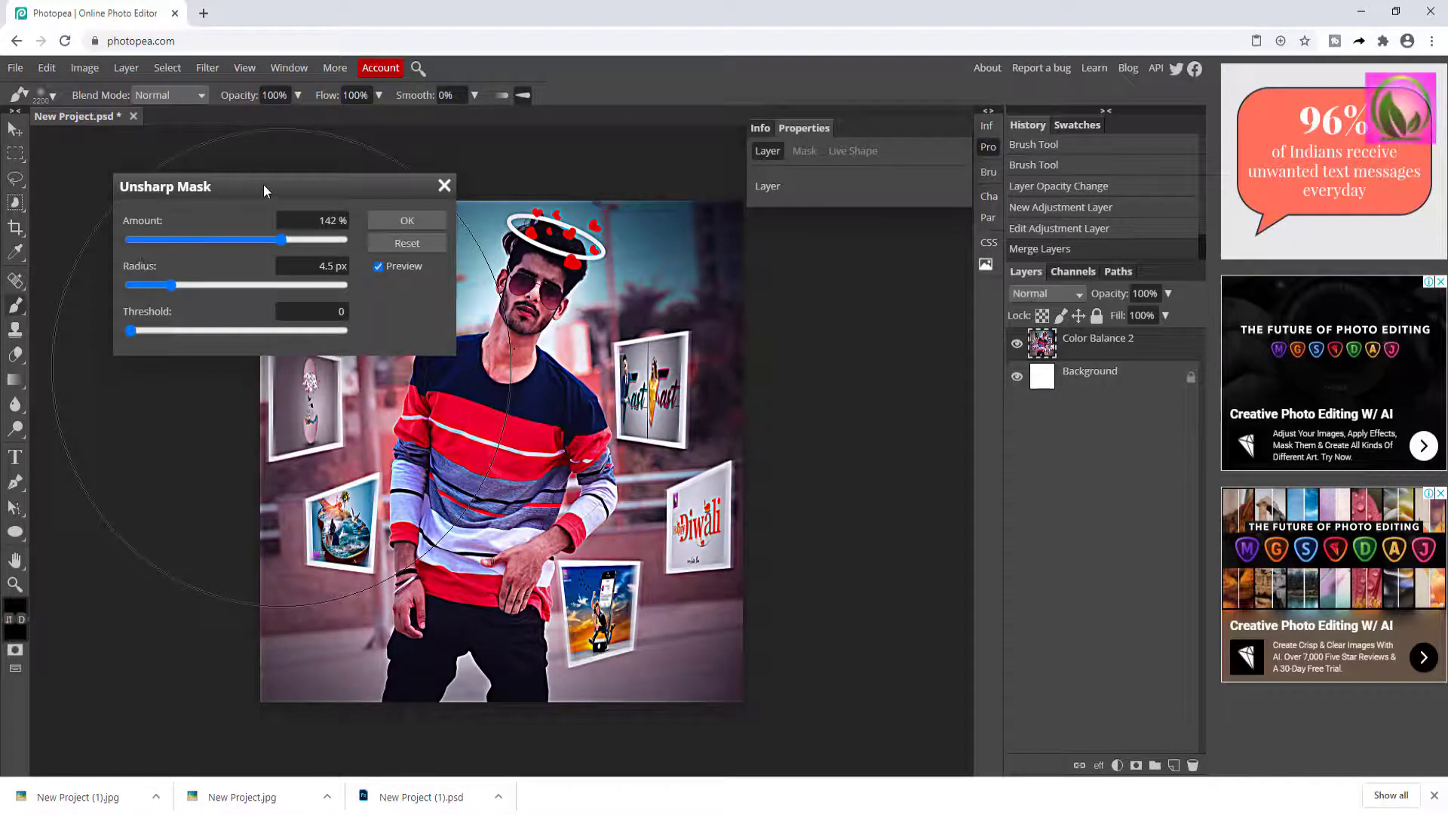
drag(264, 184, 822, 290)
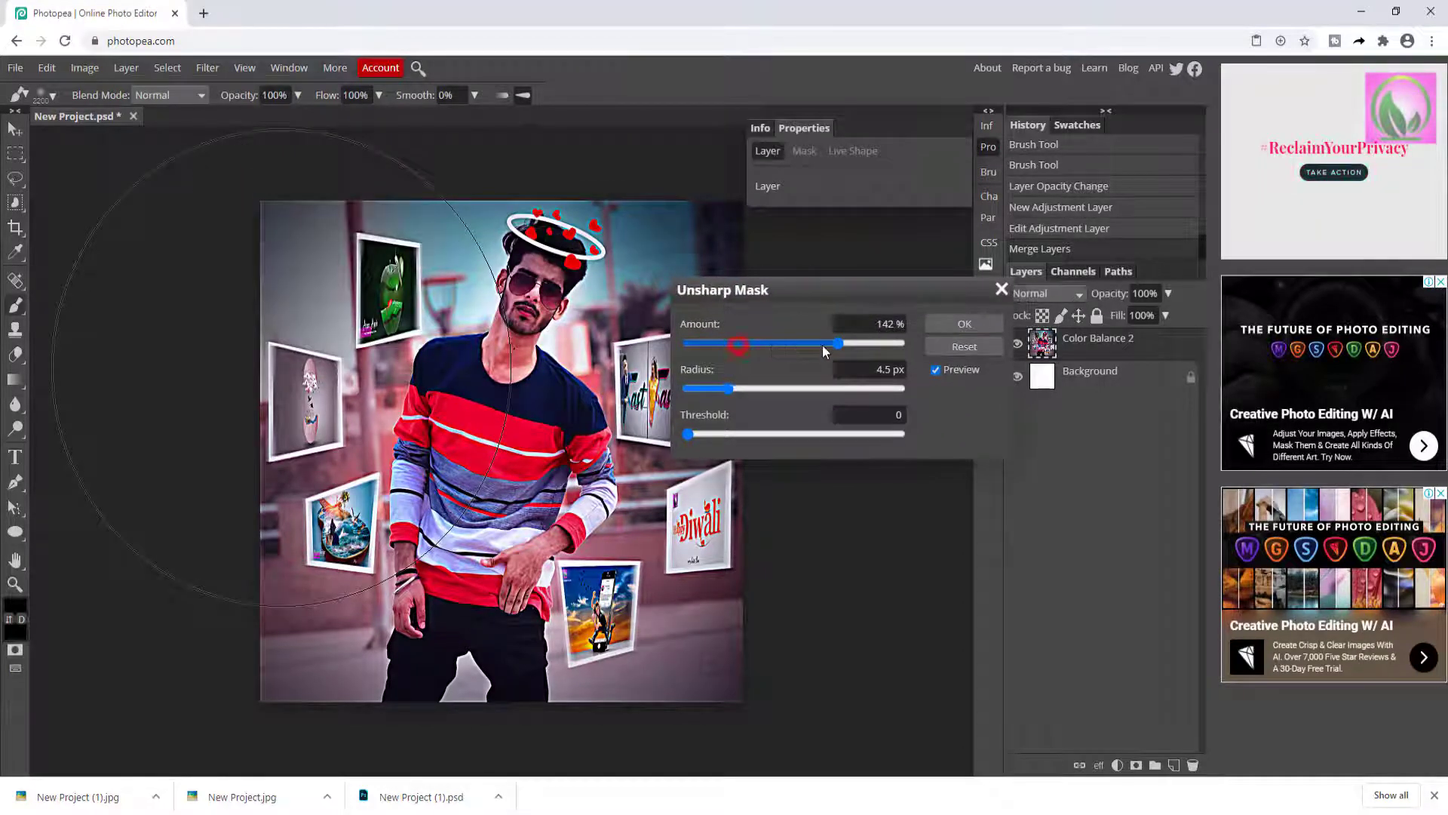
drag(837, 343, 735, 346)
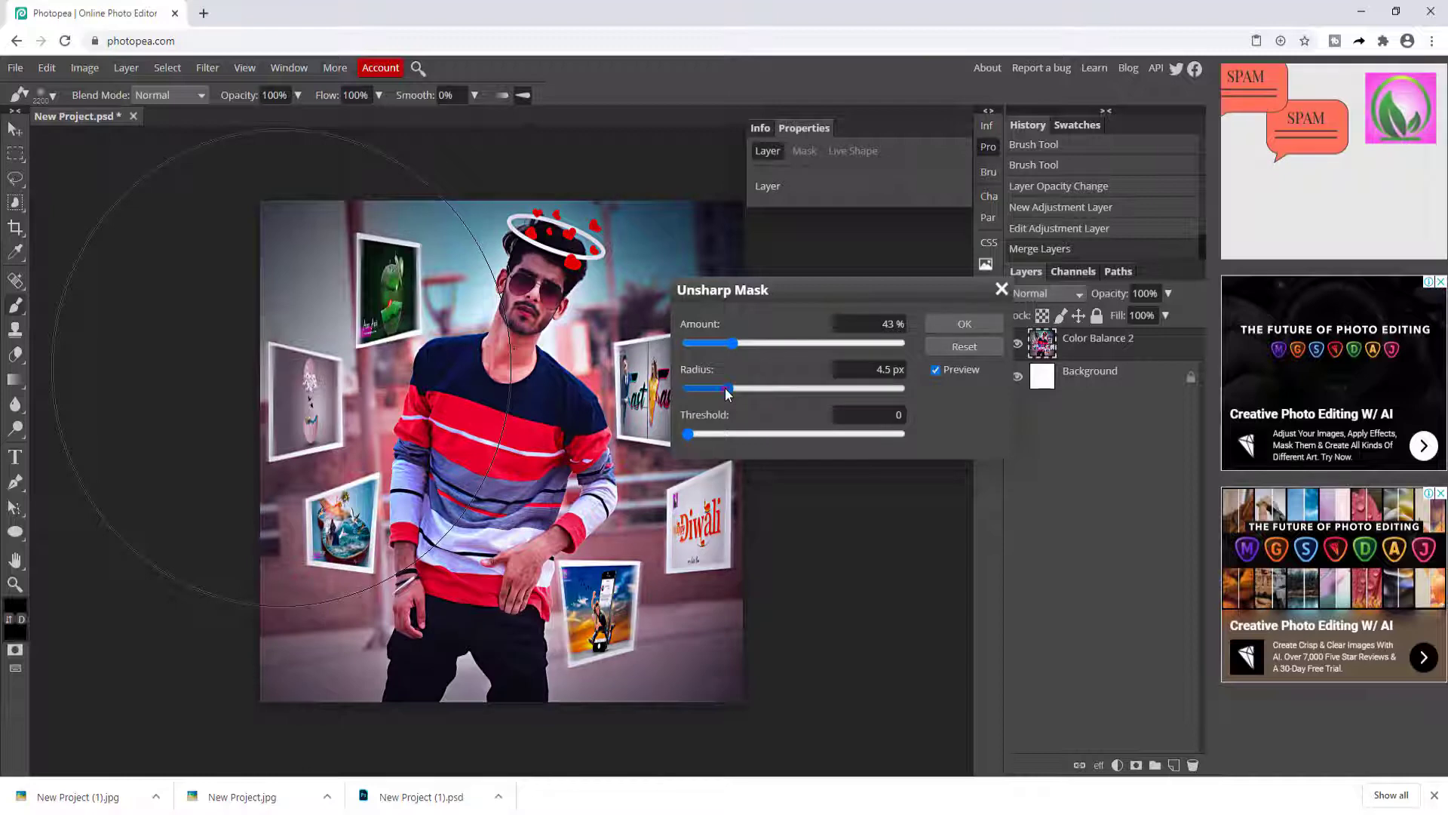
drag(727, 389, 724, 345)
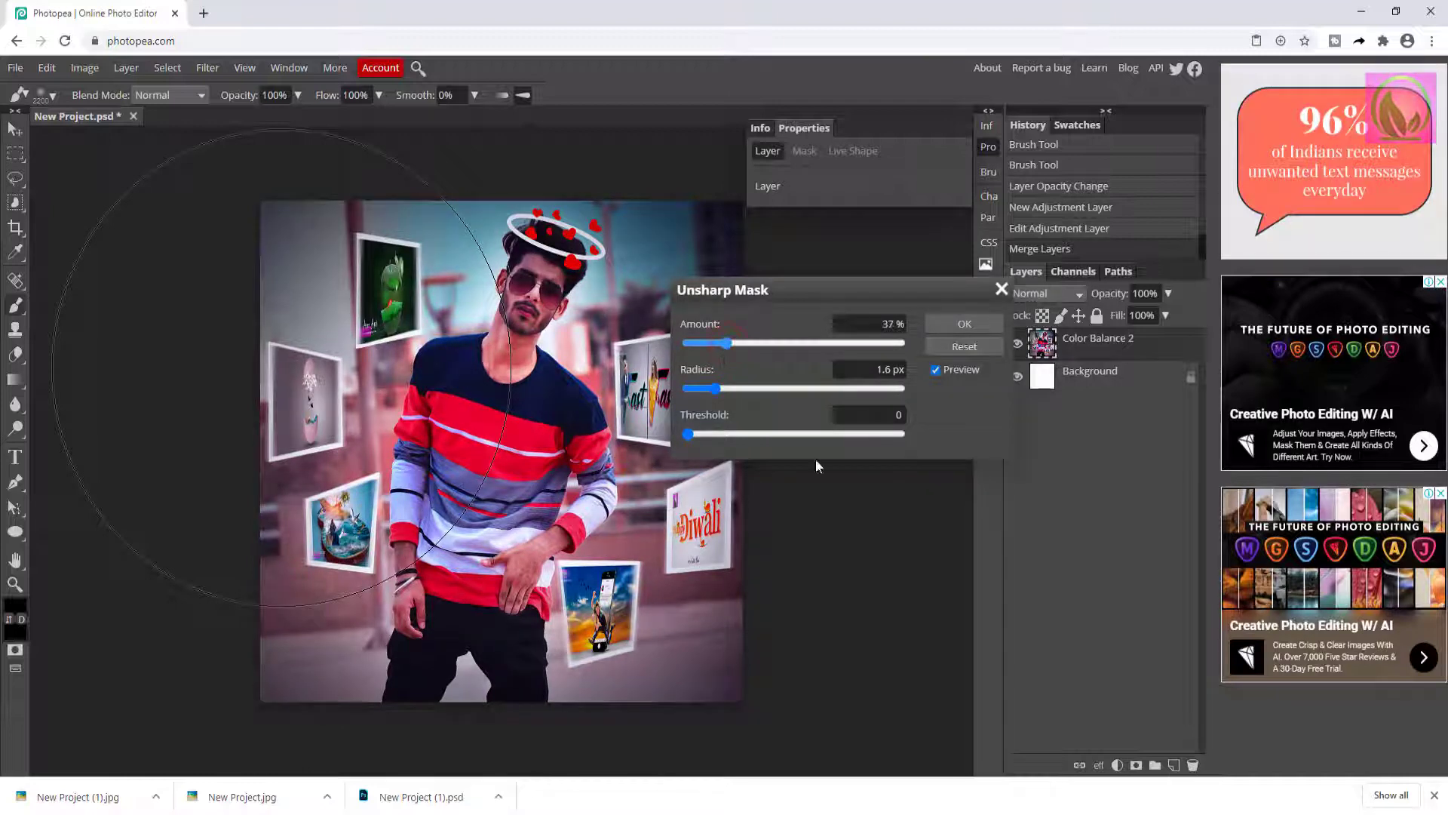
click(960, 324)
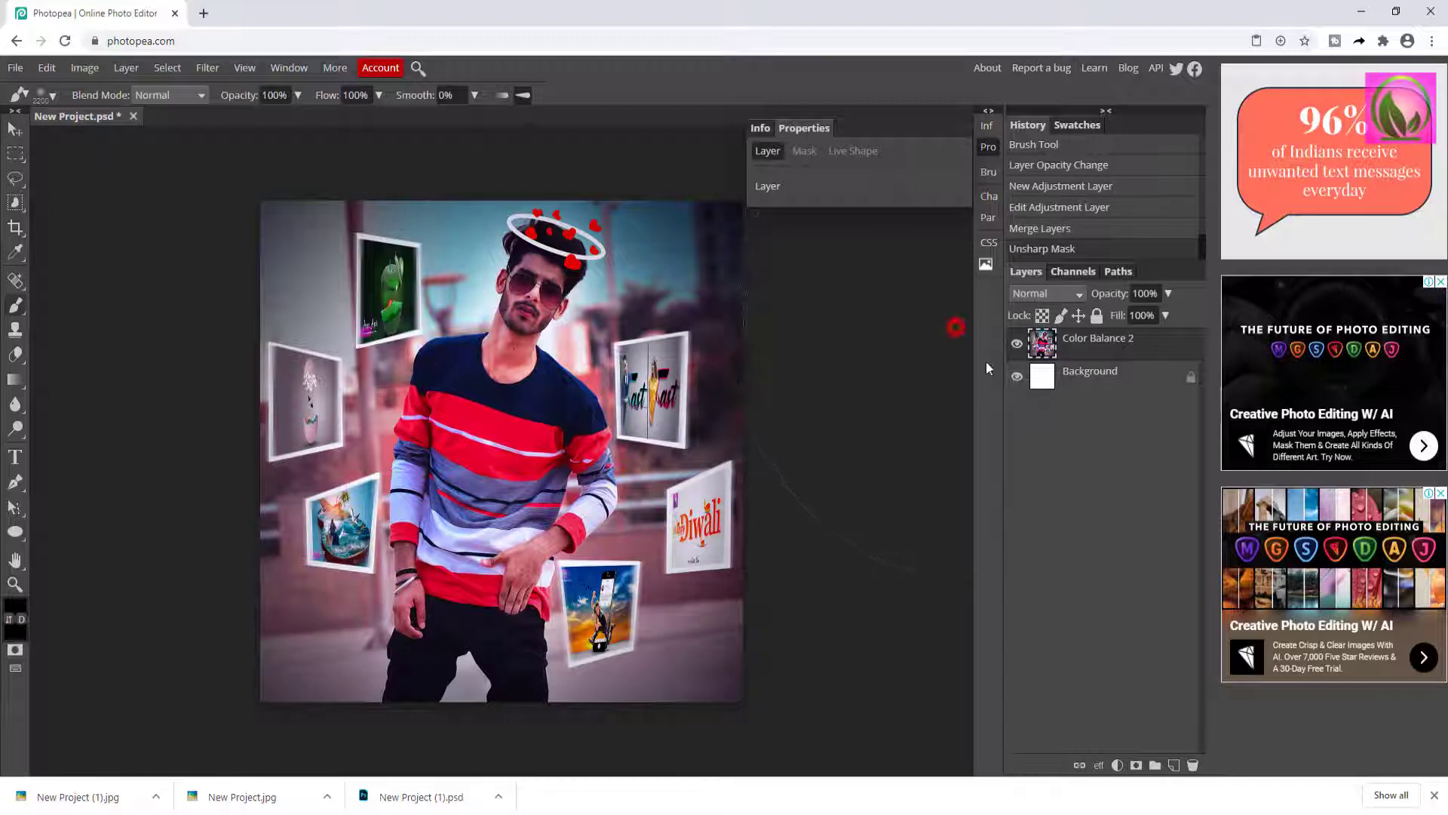
click(14, 583)
click(472, 370)
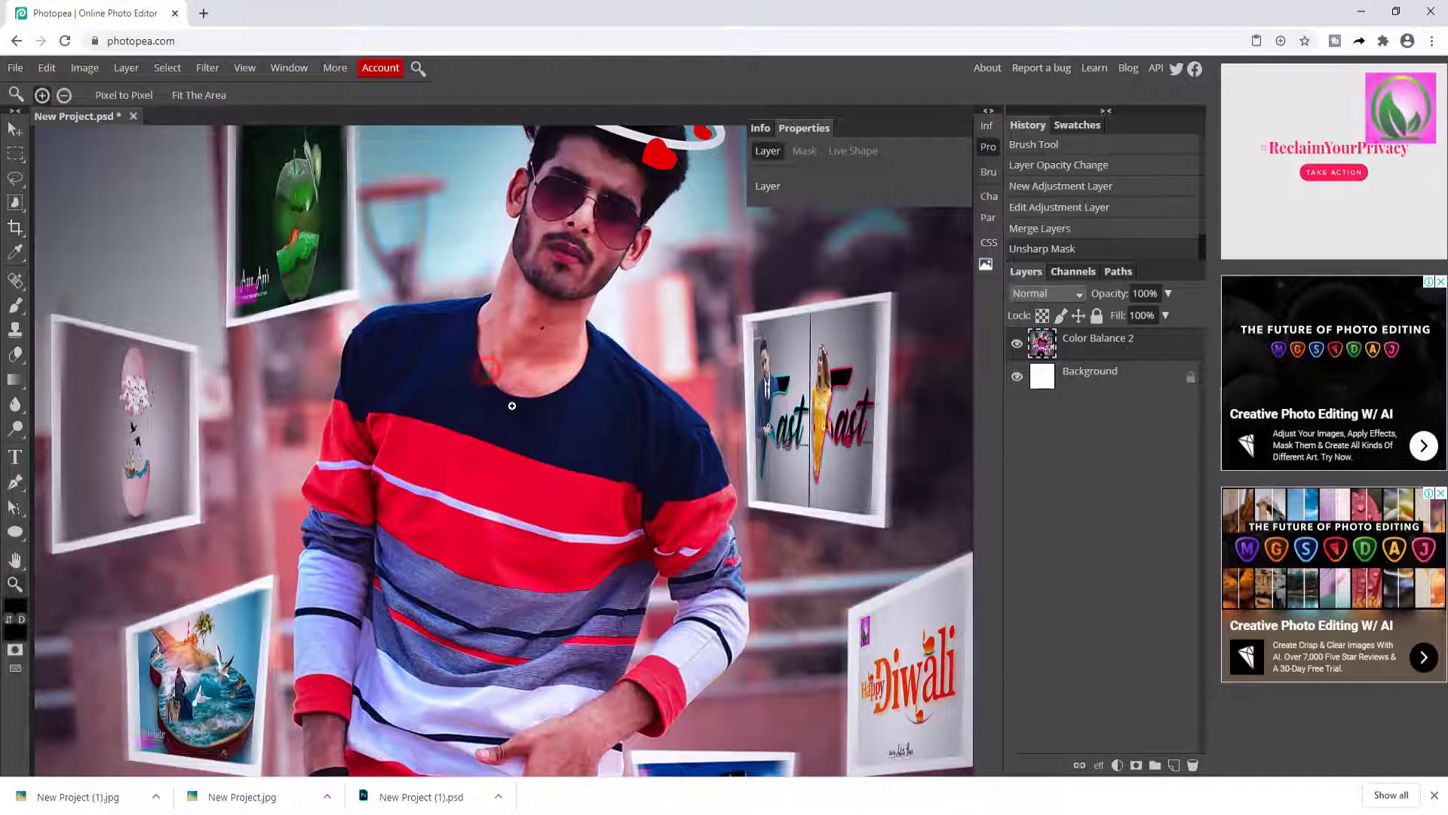
alt+click(489, 369)
alt+click(493, 375)
click(485, 371)
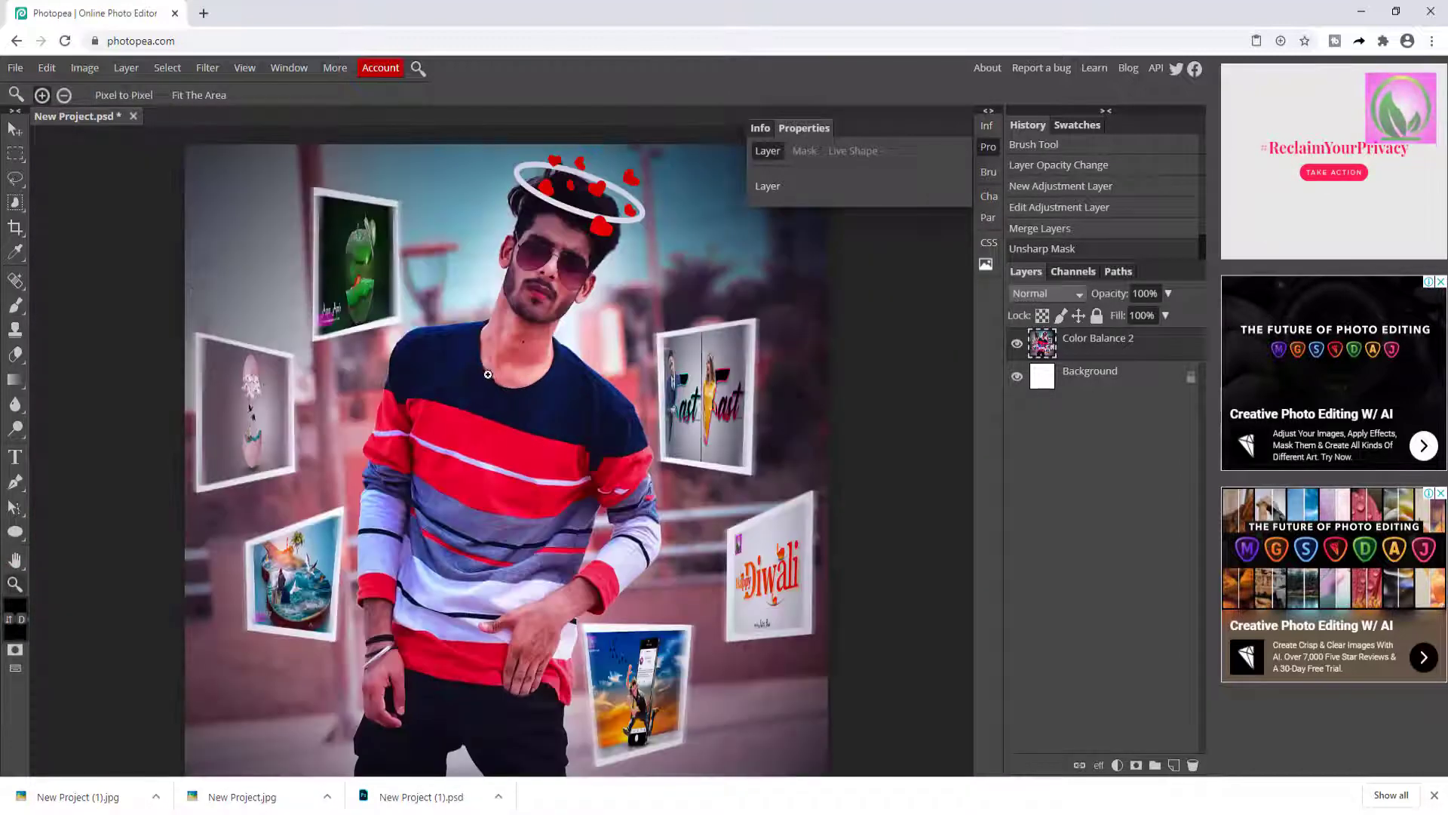
Place the Untitled-1 "Memories" image above the merged layer, scaled to about 55.55% and positioned across the man's upper legs.
alt+click(489, 374)
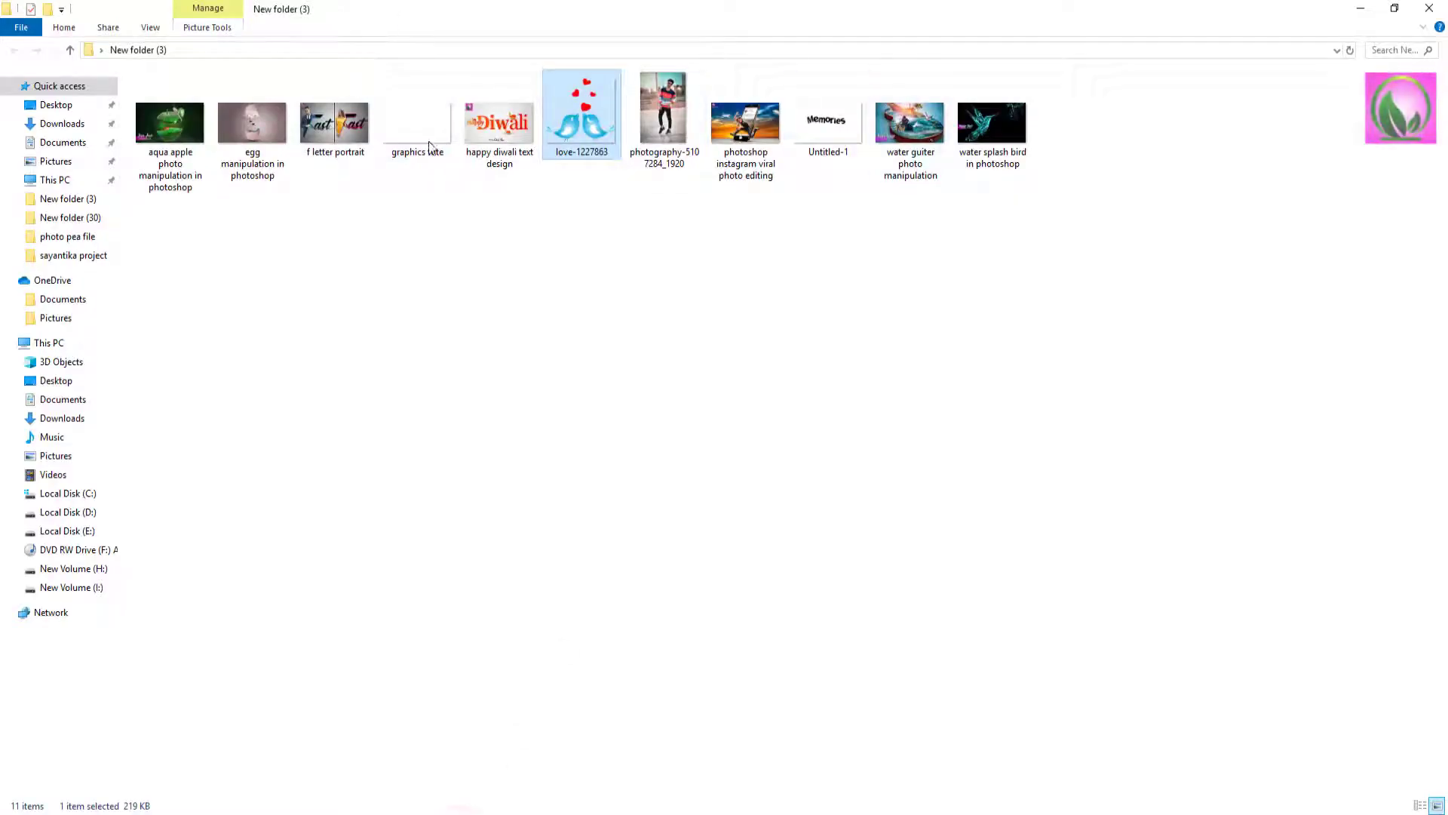
click(843, 144)
drag(617, 645, 540, 603)
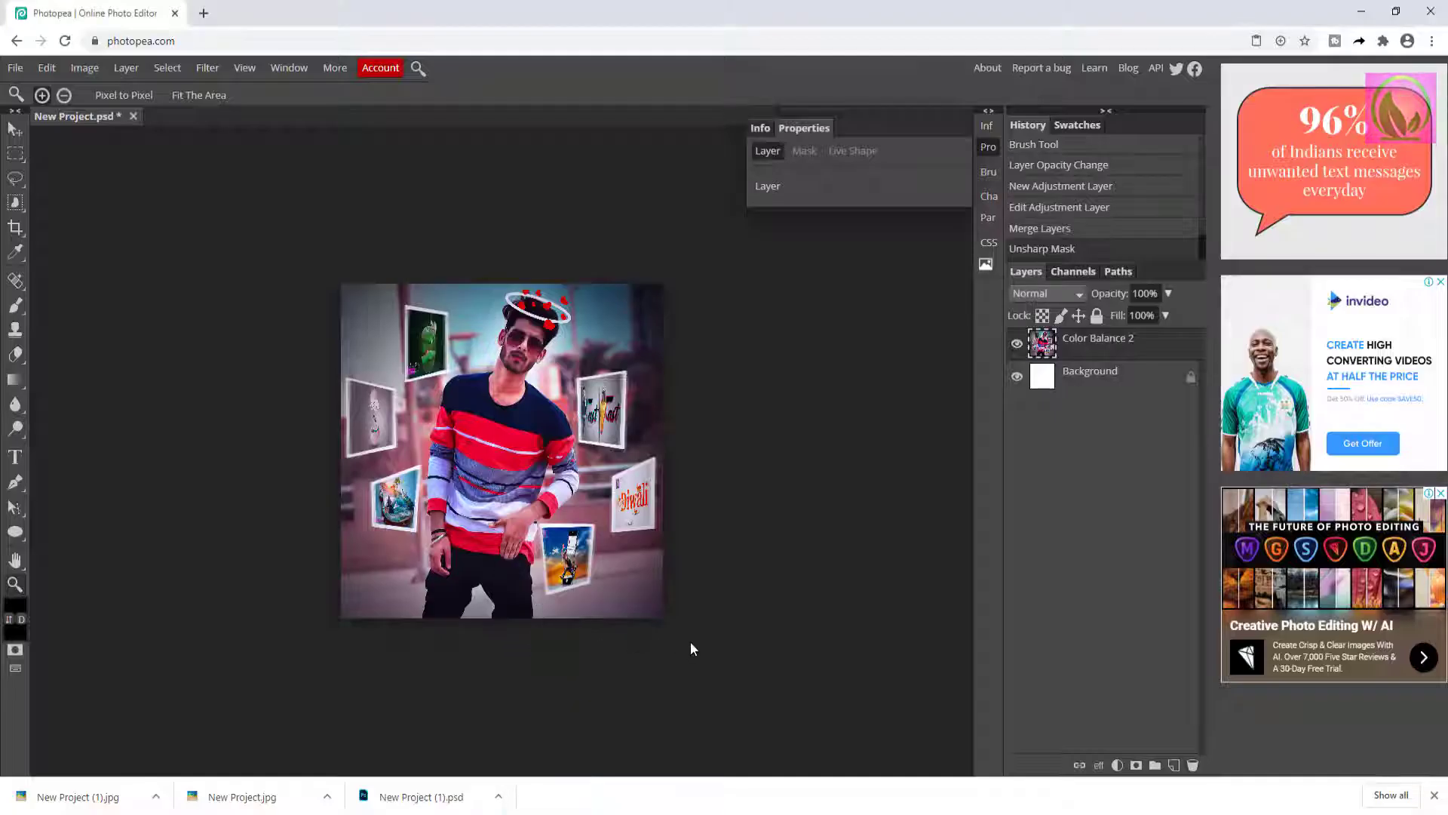
drag(661, 286, 607, 332)
drag(530, 375, 504, 562)
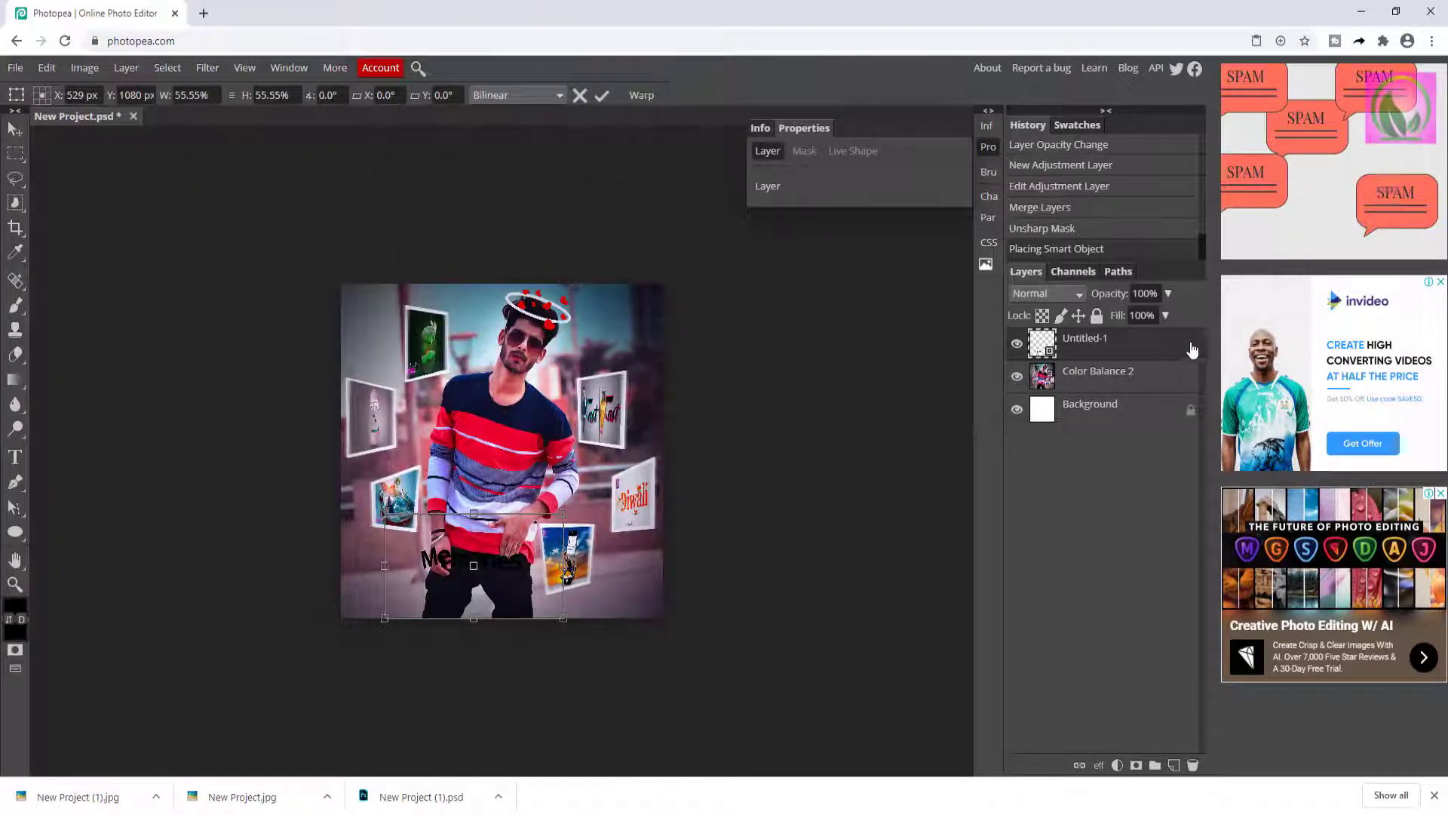
click(1179, 348)
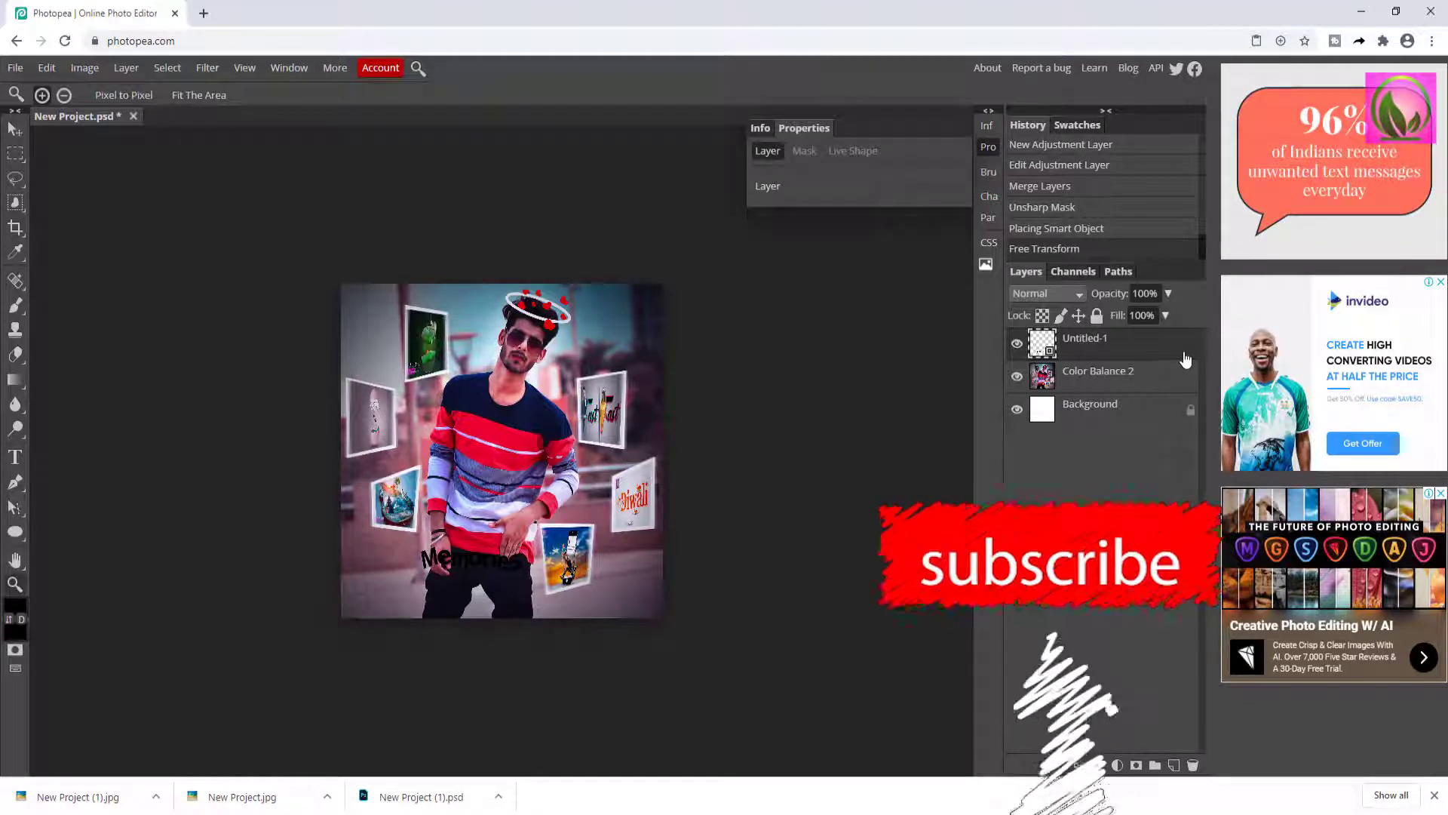
Add a Color Overlay layer style to the "Memories" text layer.
double_click(1183, 359)
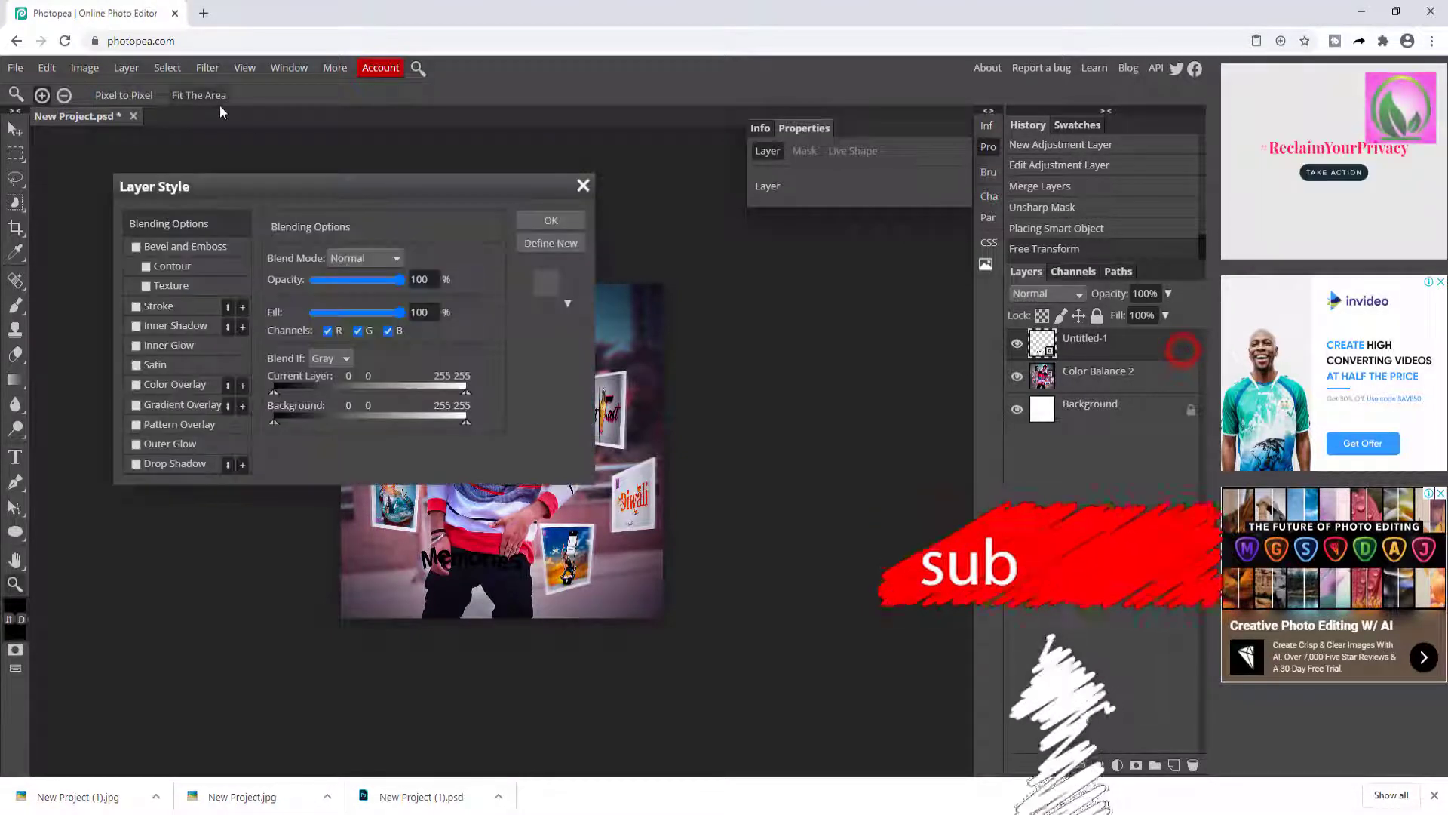
drag(407, 184, 993, 173)
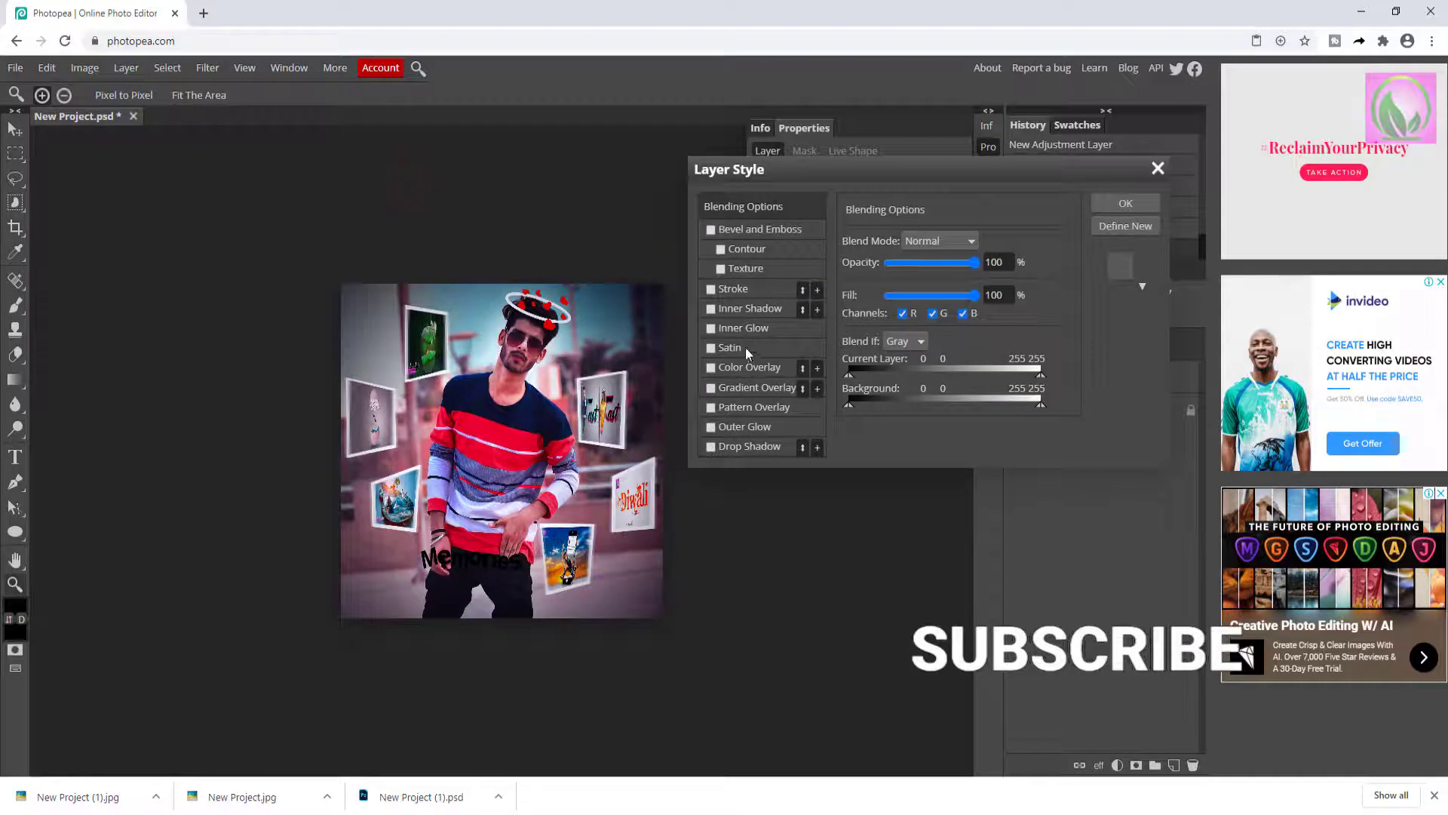
click(752, 367)
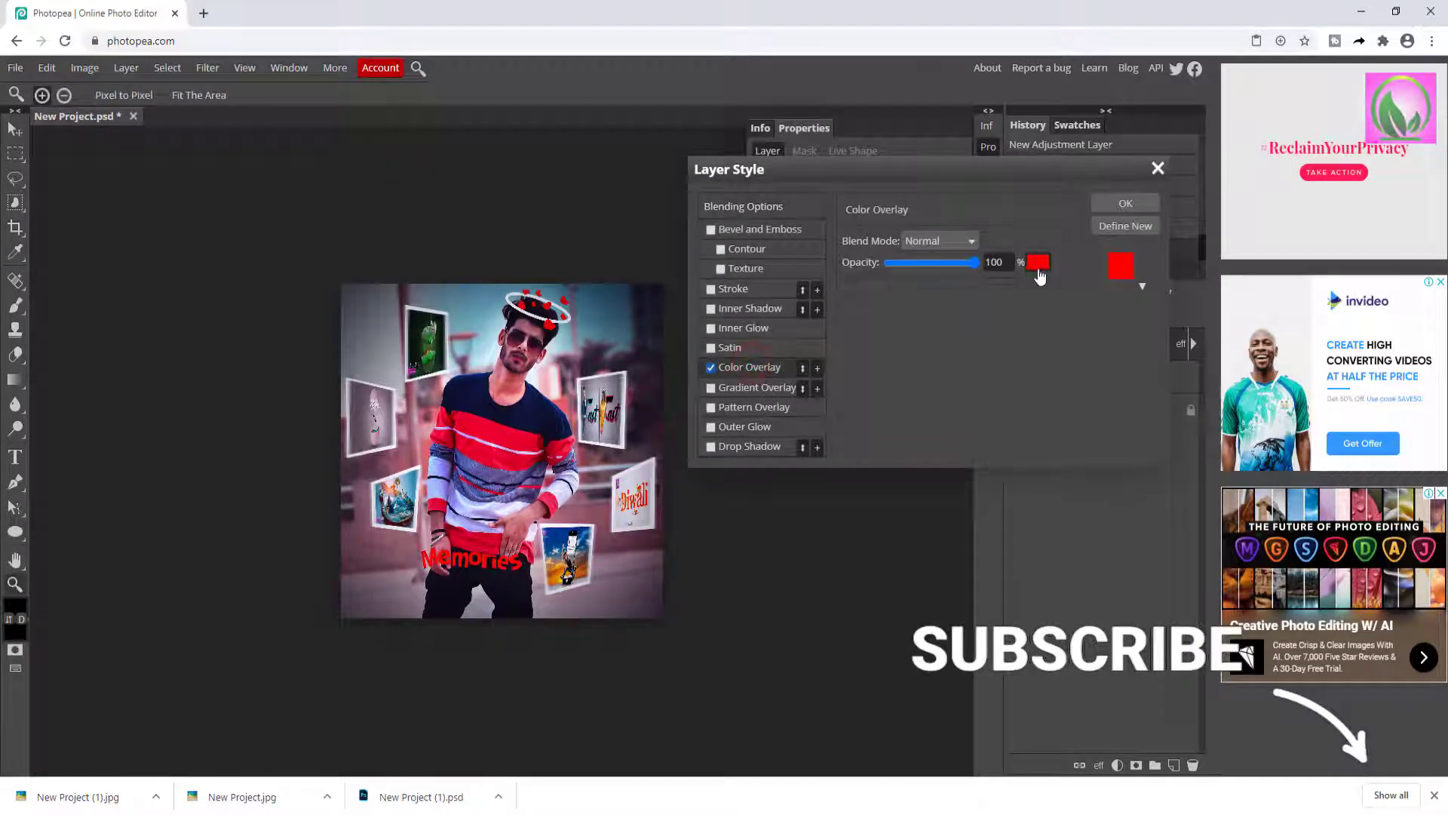